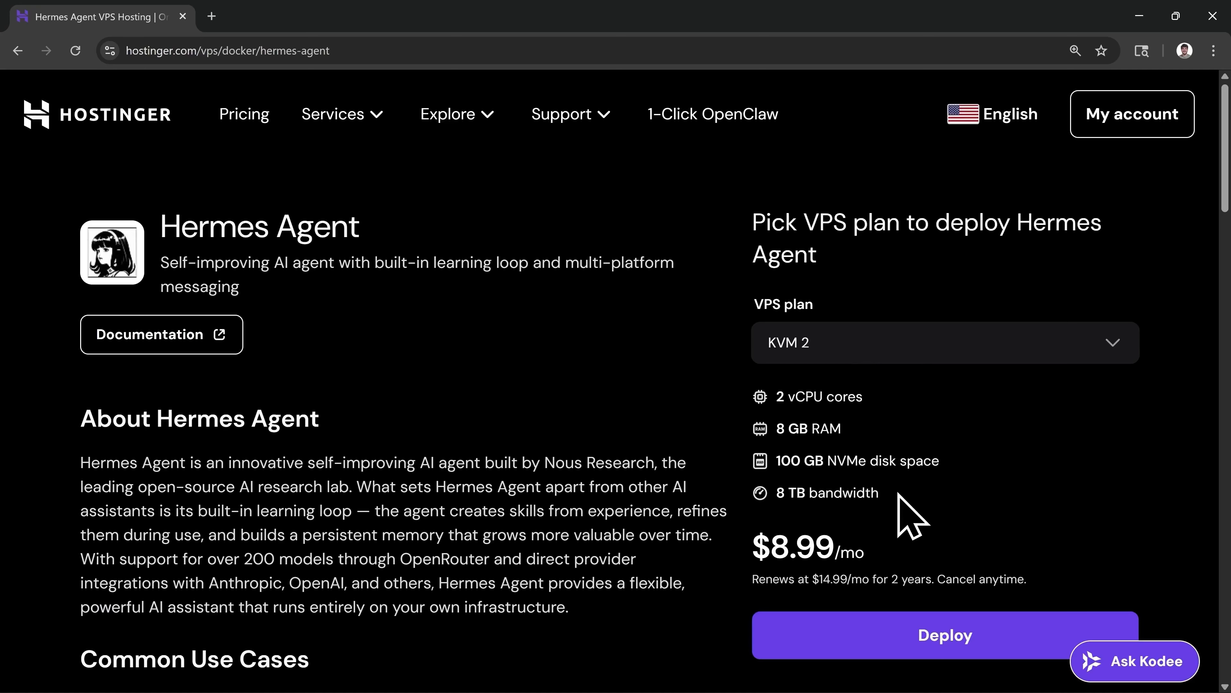
# - Deploy Hermes Agent on the KVM 2 VPS plan and set the billing period to 12 months
pyautogui.scroll(-2, 902, 509)
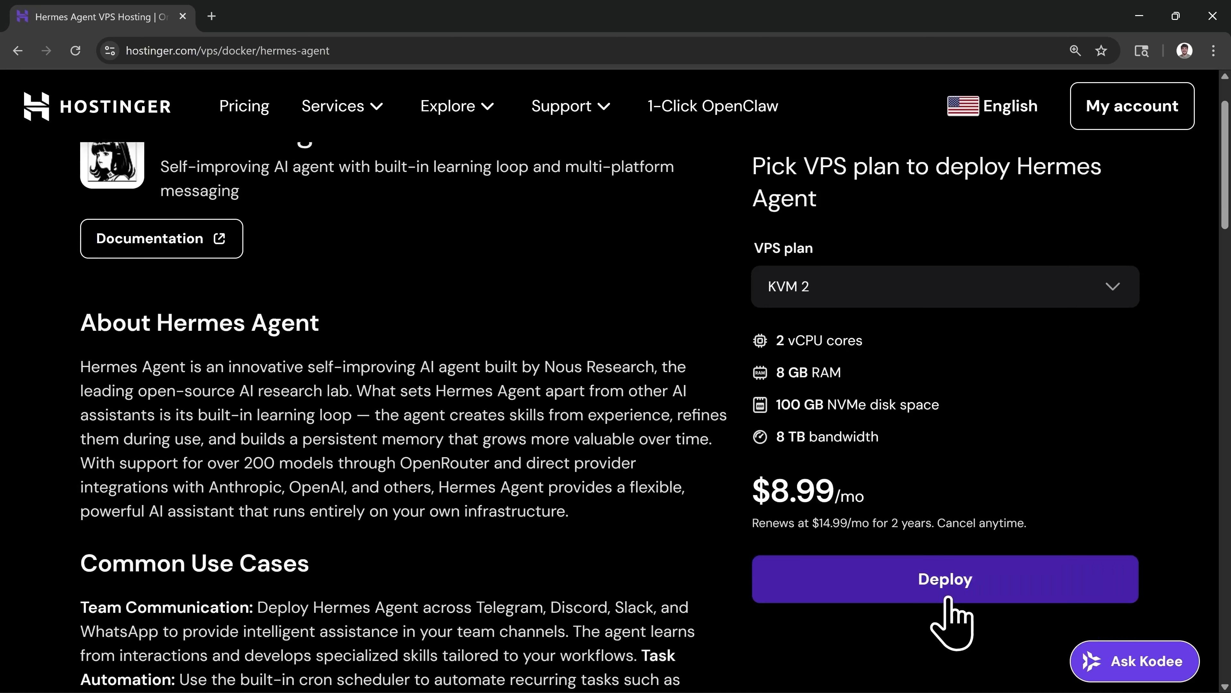
pyautogui.click(948, 600)
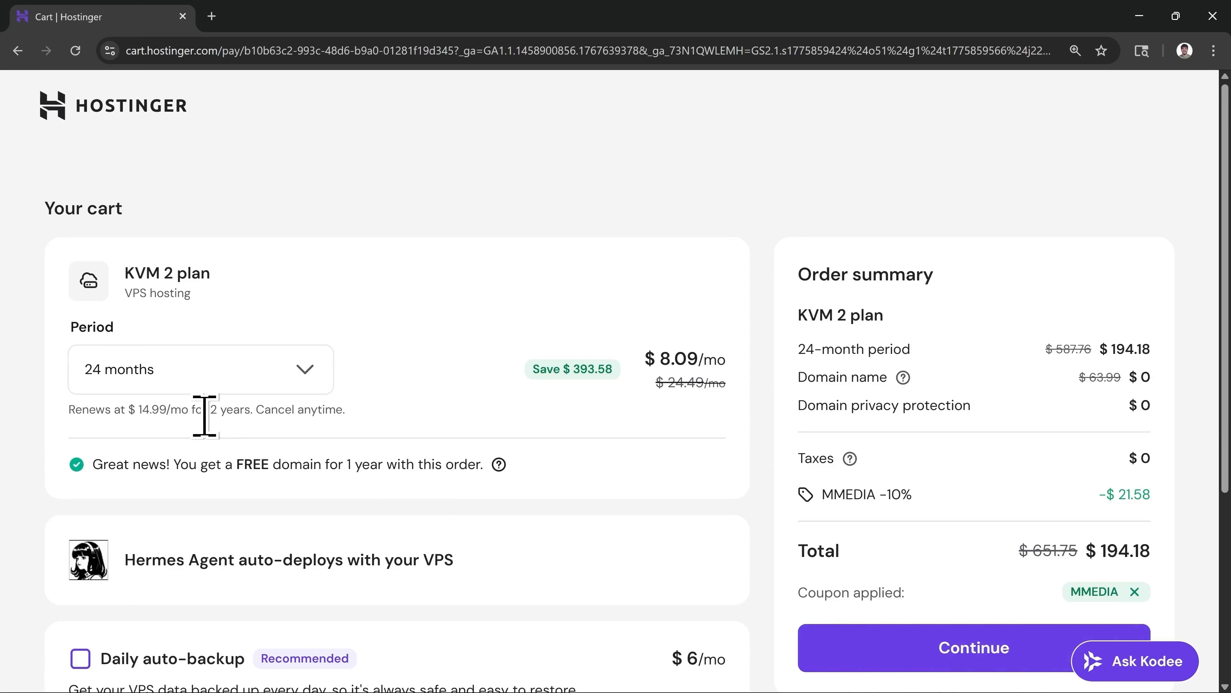
pyautogui.click(130, 407)
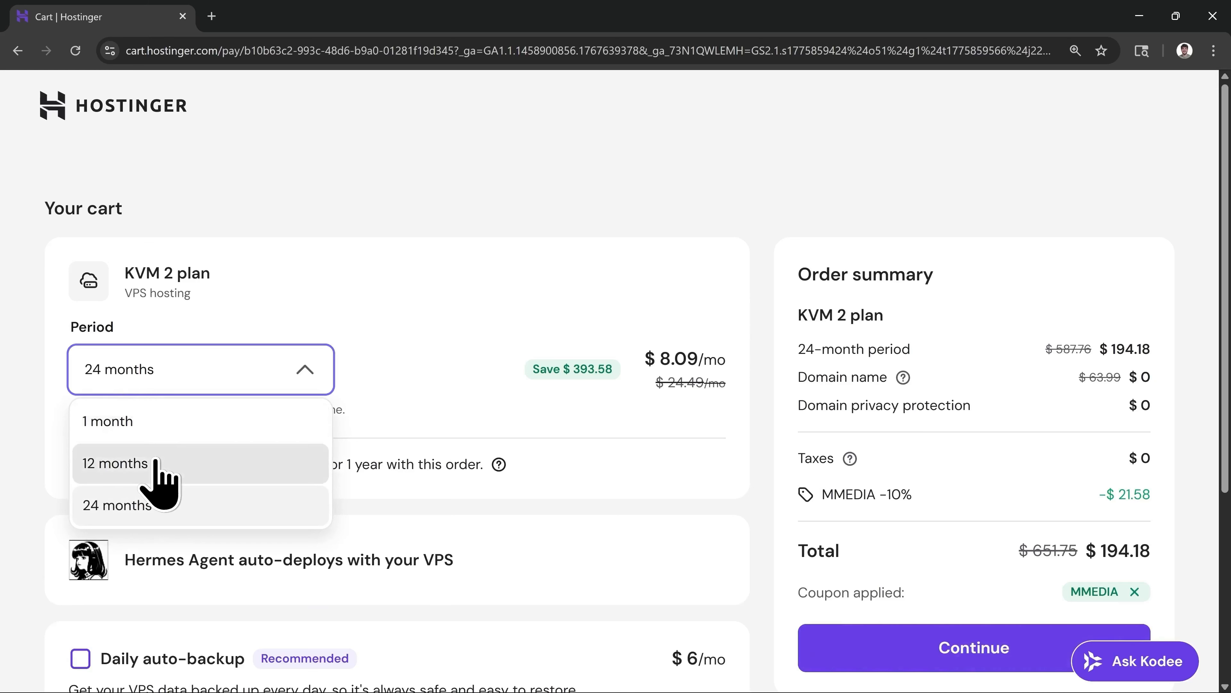
pyautogui.click(160, 468)
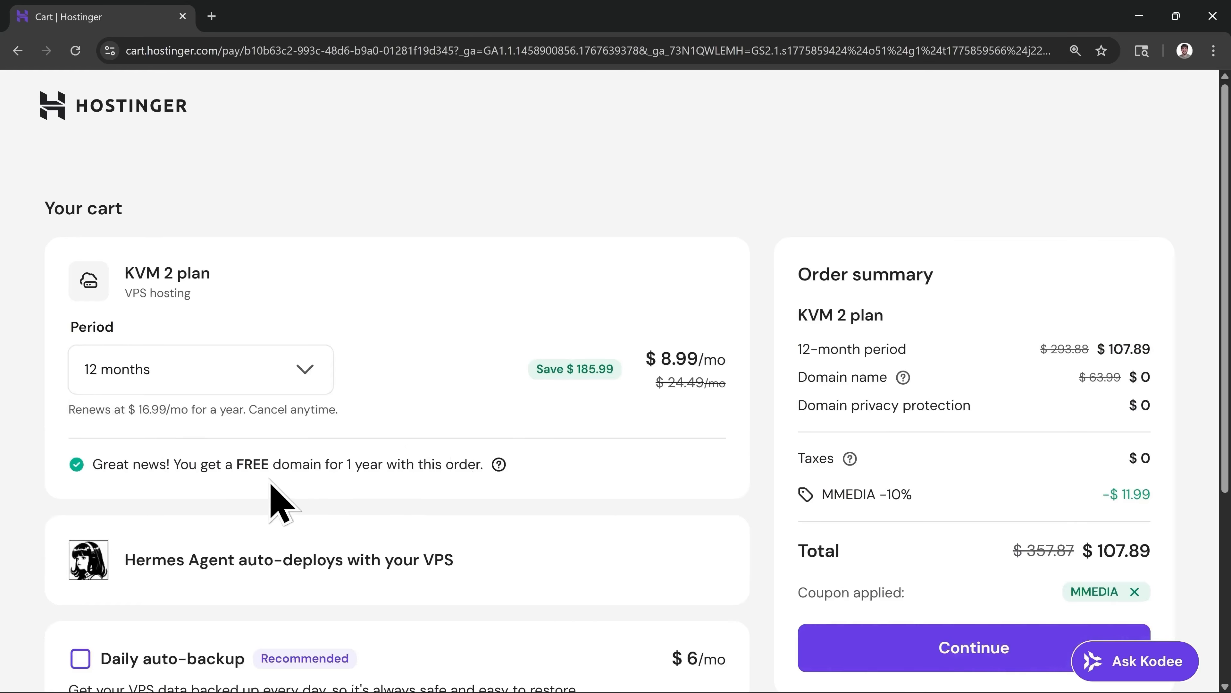
# - Review the backup and server location options in the cart and continue the order without daily auto-backup
pyautogui.scroll(-5, 271, 484)
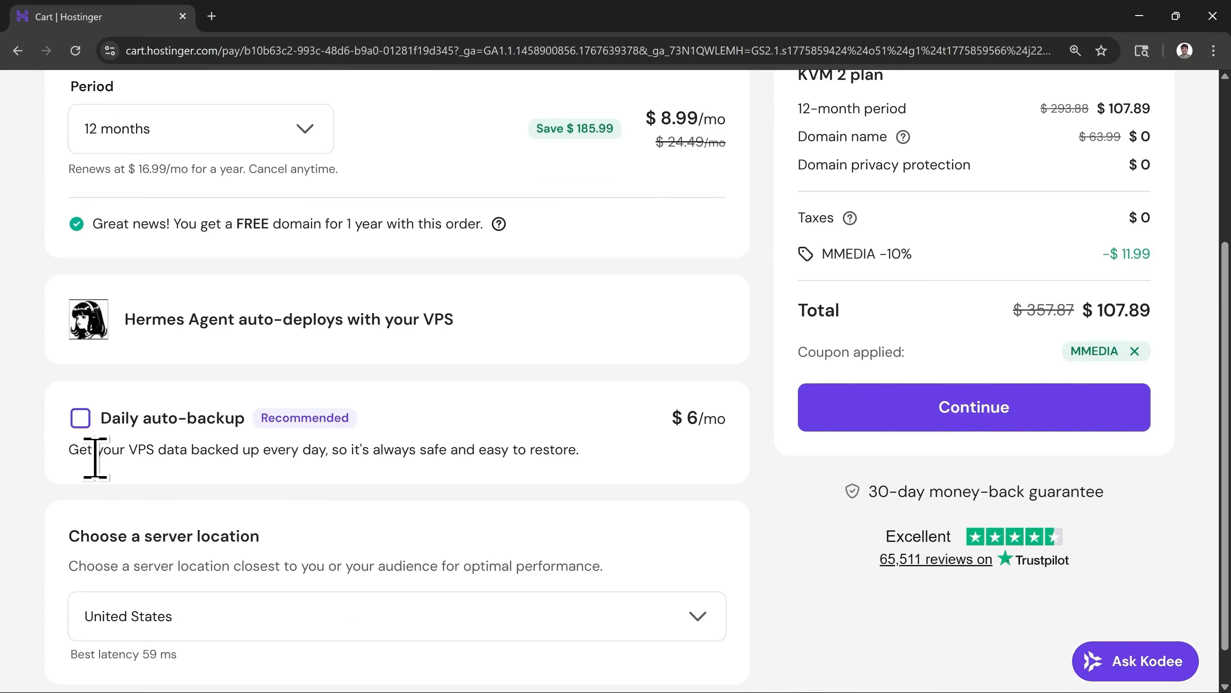
pyautogui.scroll(-1, 192, 474)
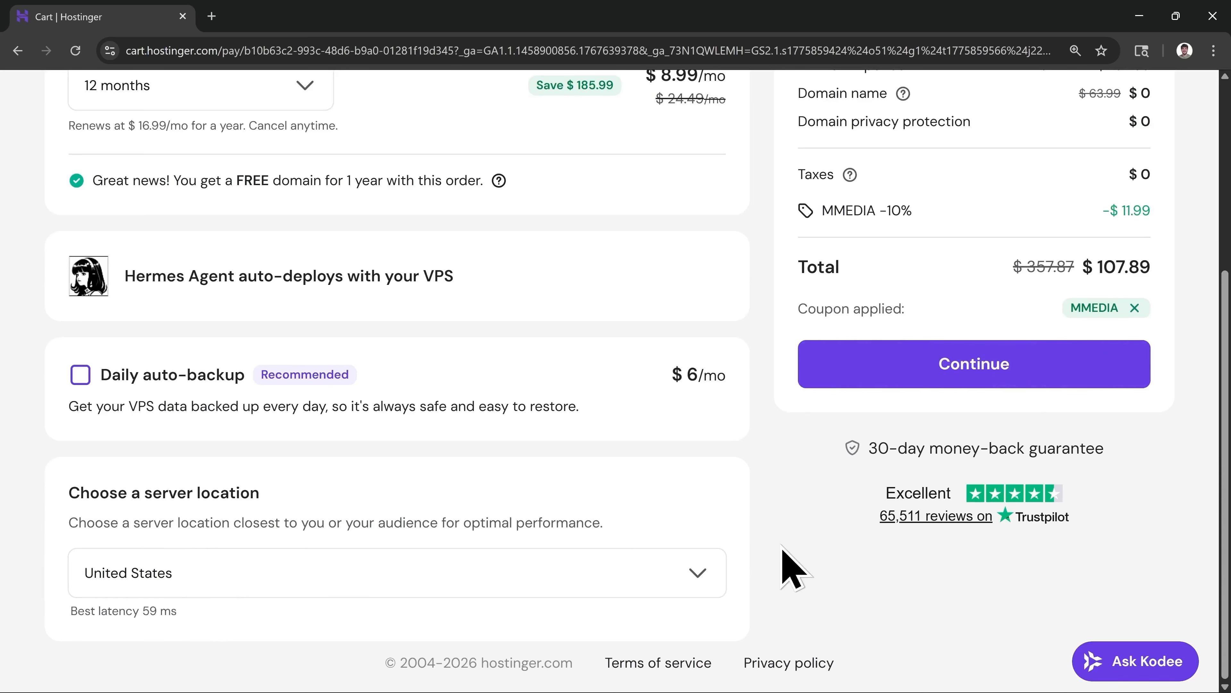
pyautogui.scroll(5, 791, 563)
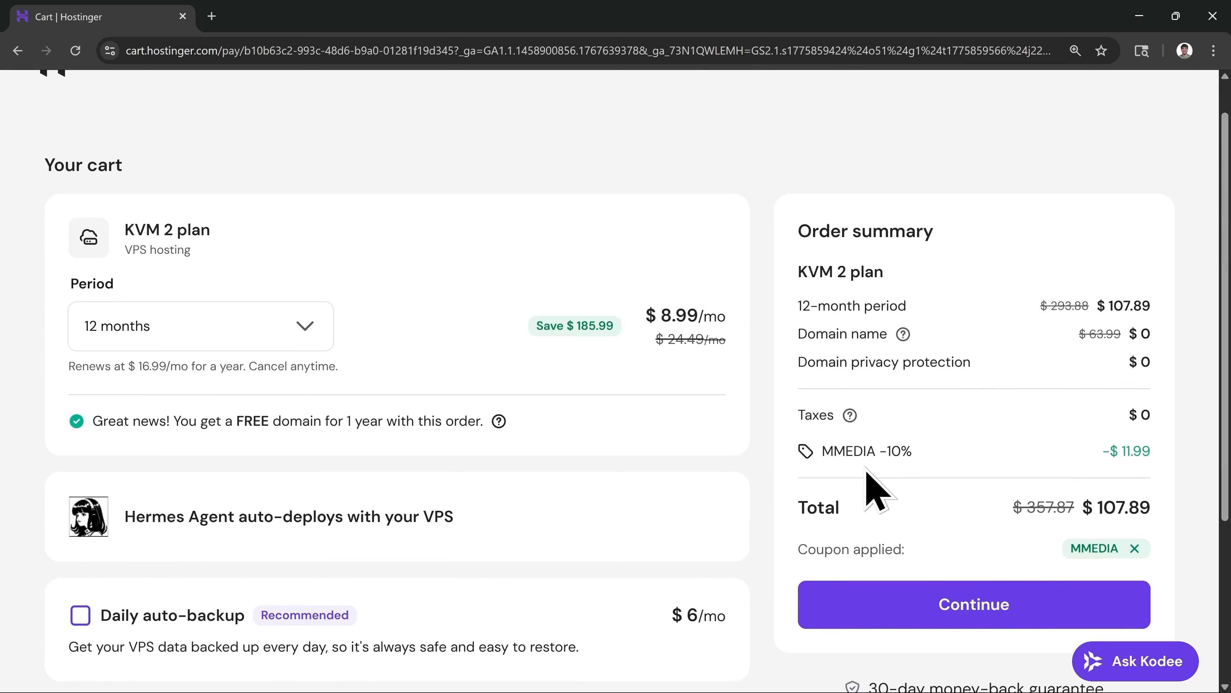
pyautogui.scroll(-2, 870, 490)
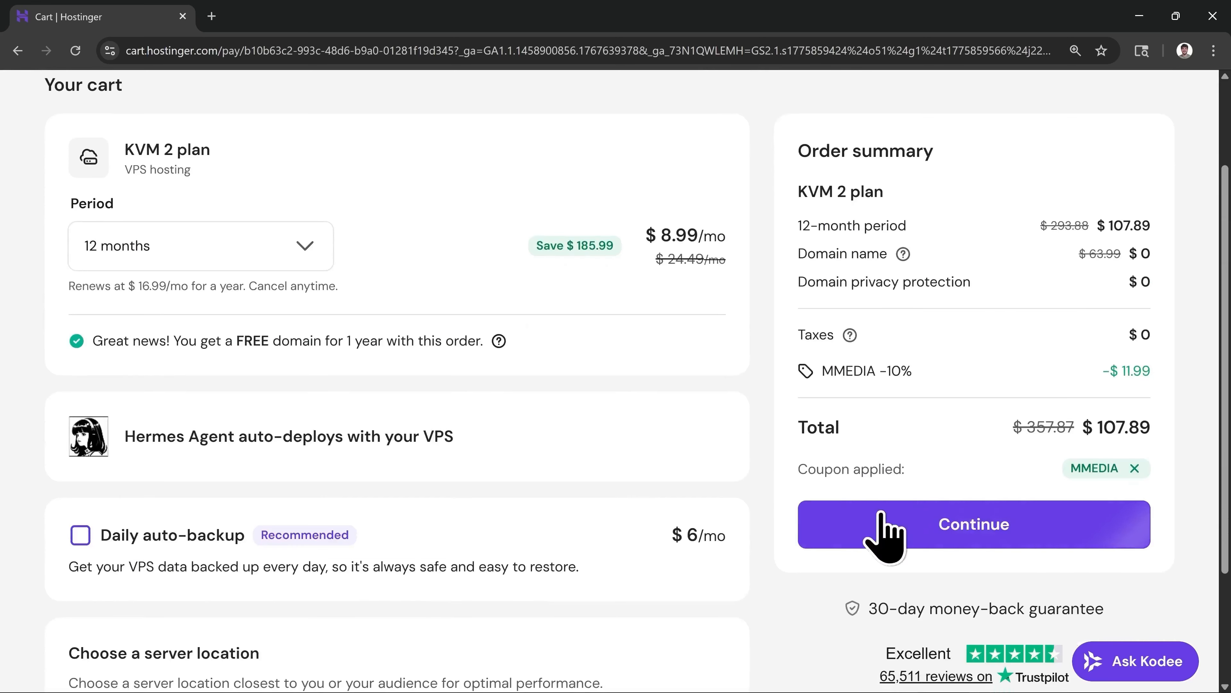
pyautogui.click(975, 529)
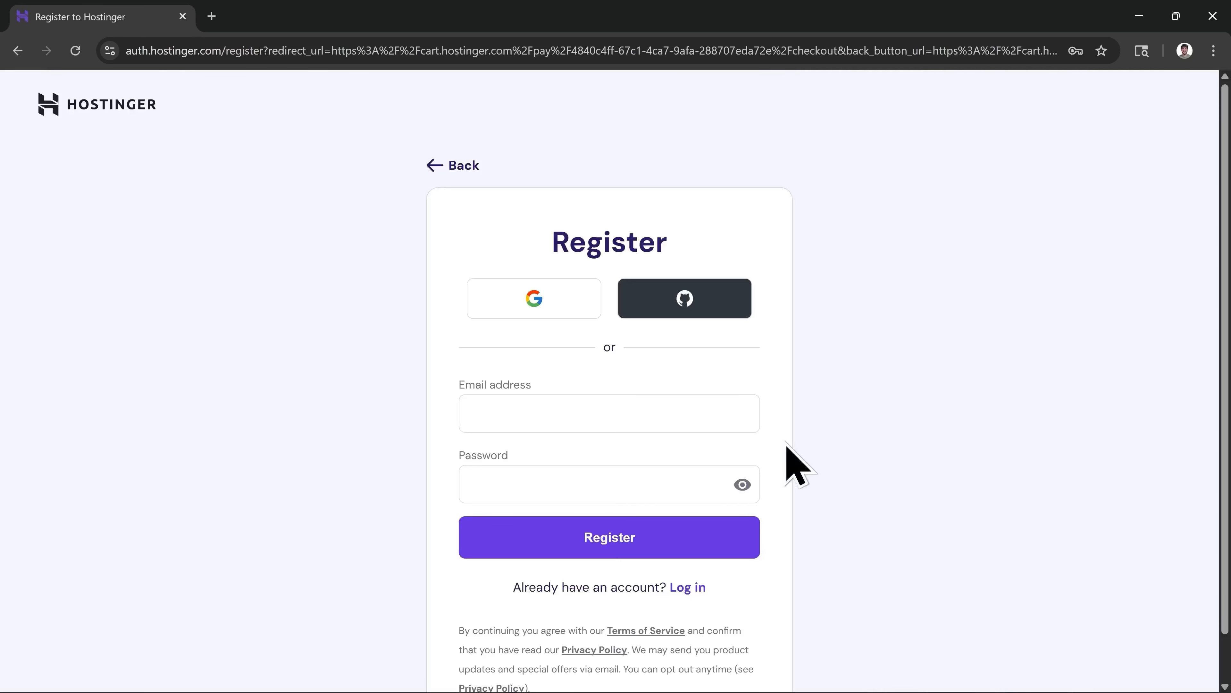
# - Register a Hostinger account by entering the email address and the account password
pyautogui.click(528, 416)
pyautogui.hotkey('ctrl', 'v')
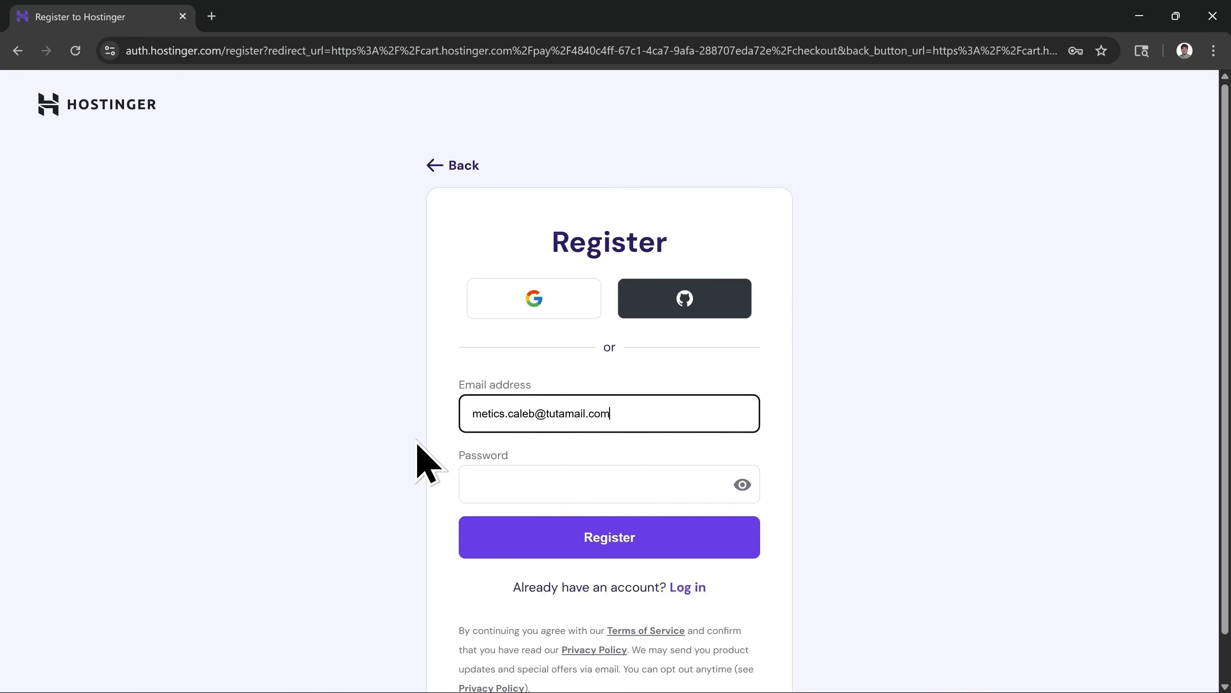
pyautogui.click(487, 490)
pyautogui.write('a•••••••••••')
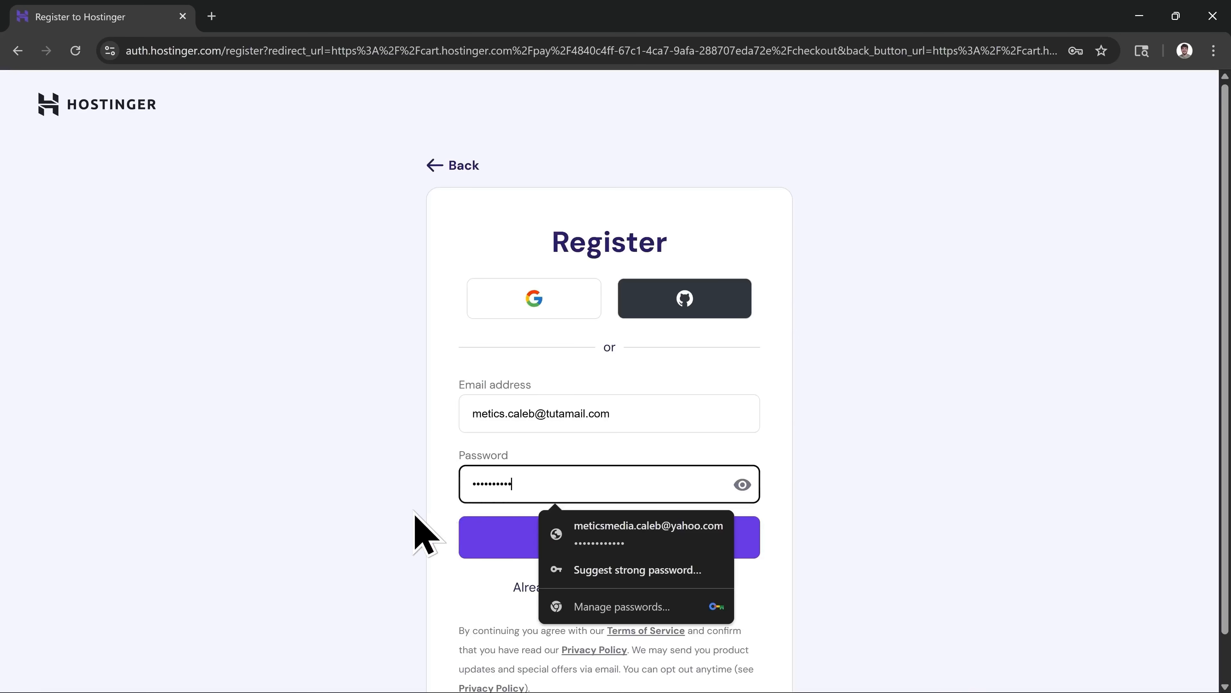
pyautogui.click(414, 511)
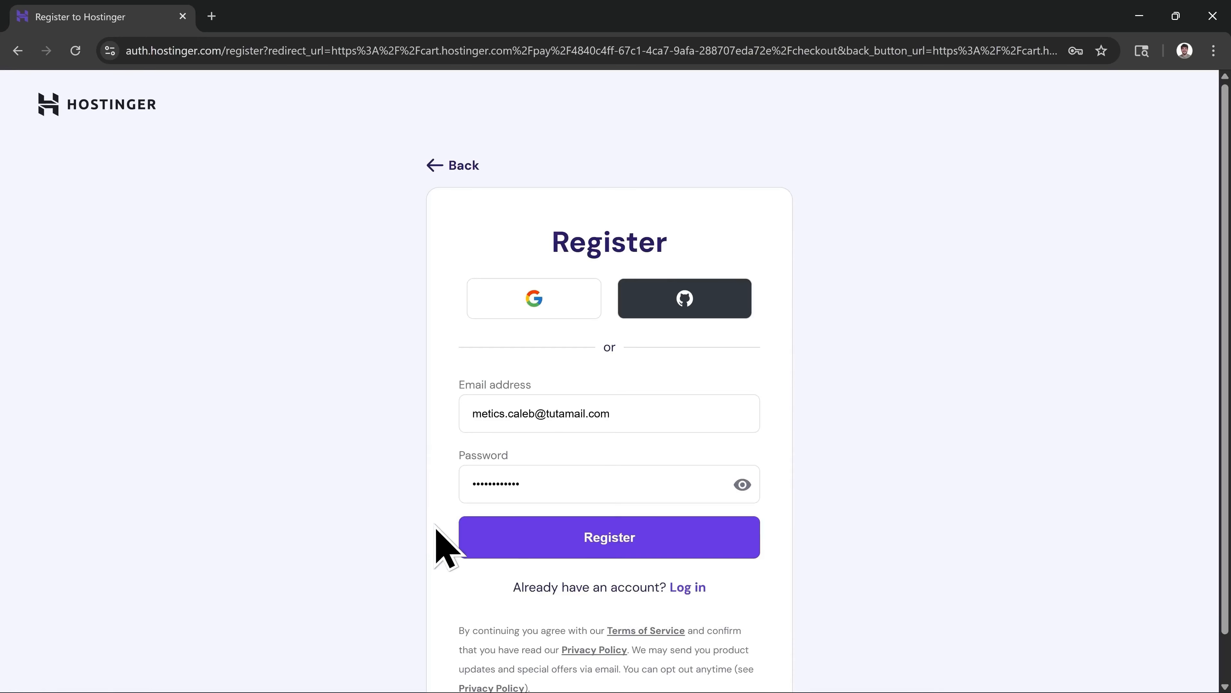
pyautogui.click(611, 553)
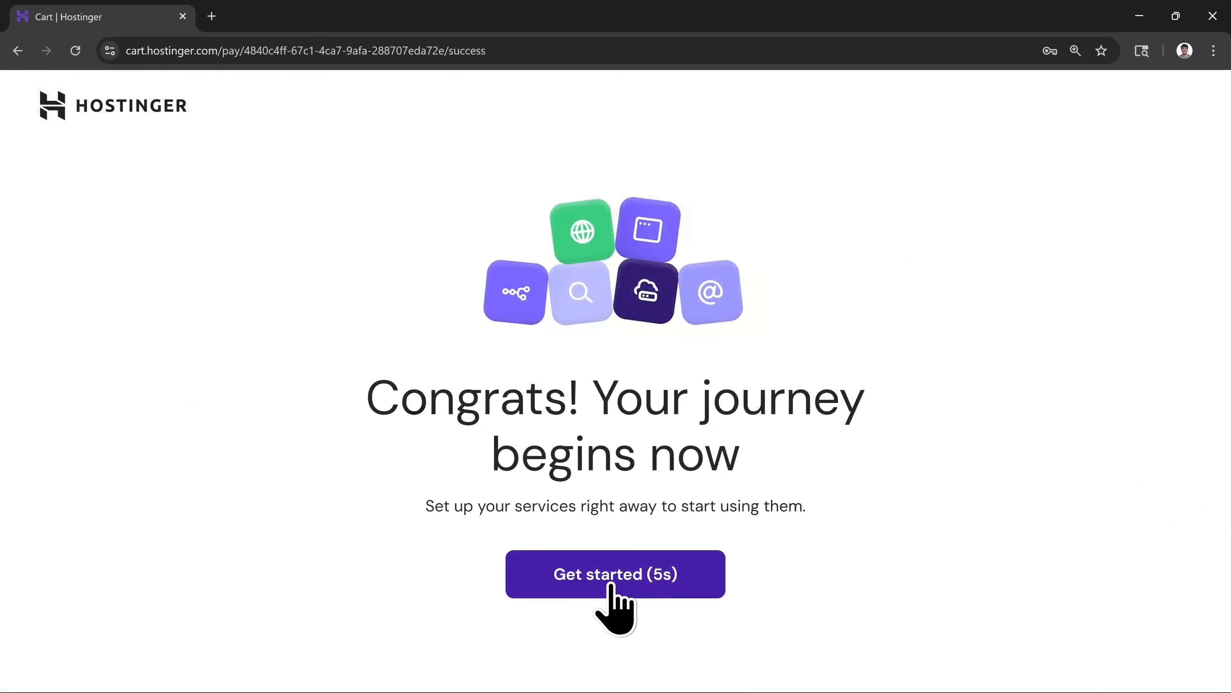
# - Start setting up the purchased service and open openrouter.ai/keys from the OpenRouter API key hint
pyautogui.click(612, 584)
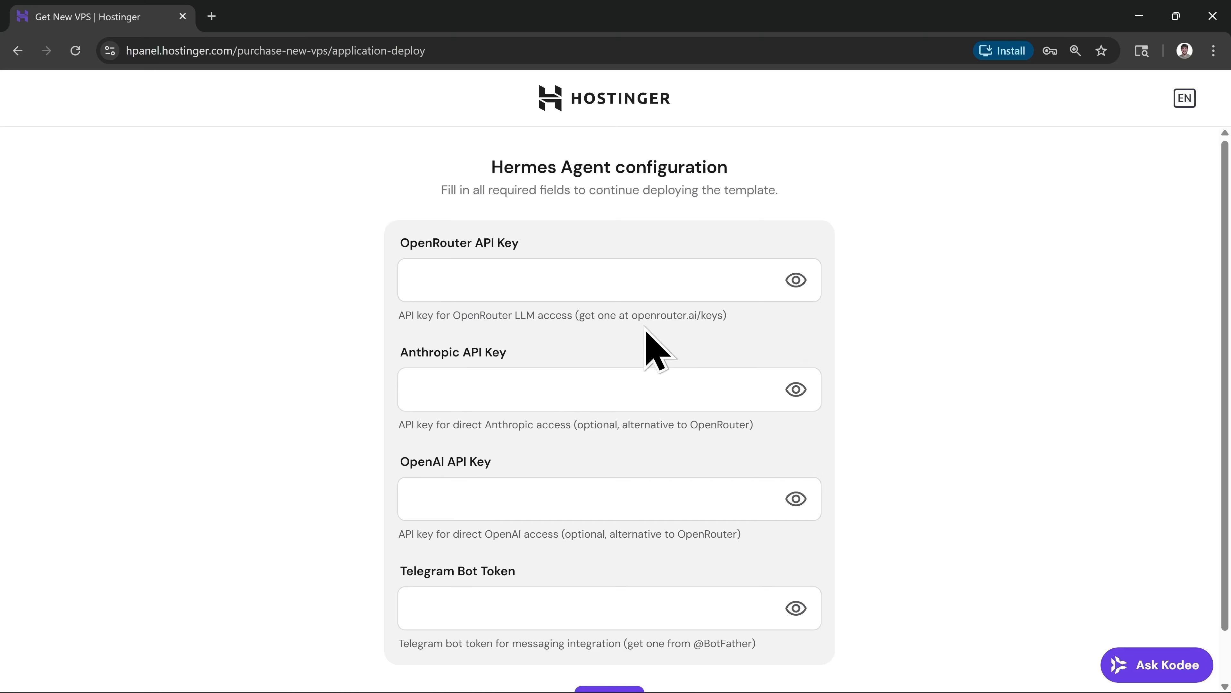
pyautogui.moveTo(628, 316); pyautogui.dragTo(723, 314)
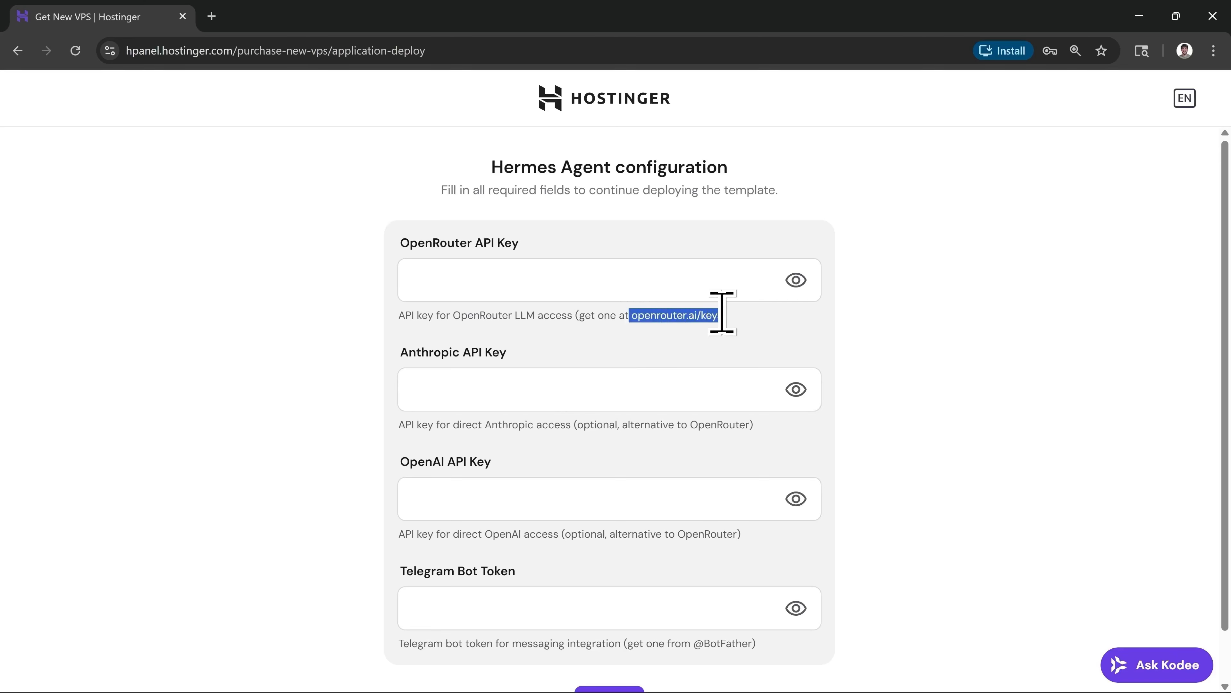
pyautogui.rightClick(668, 319)
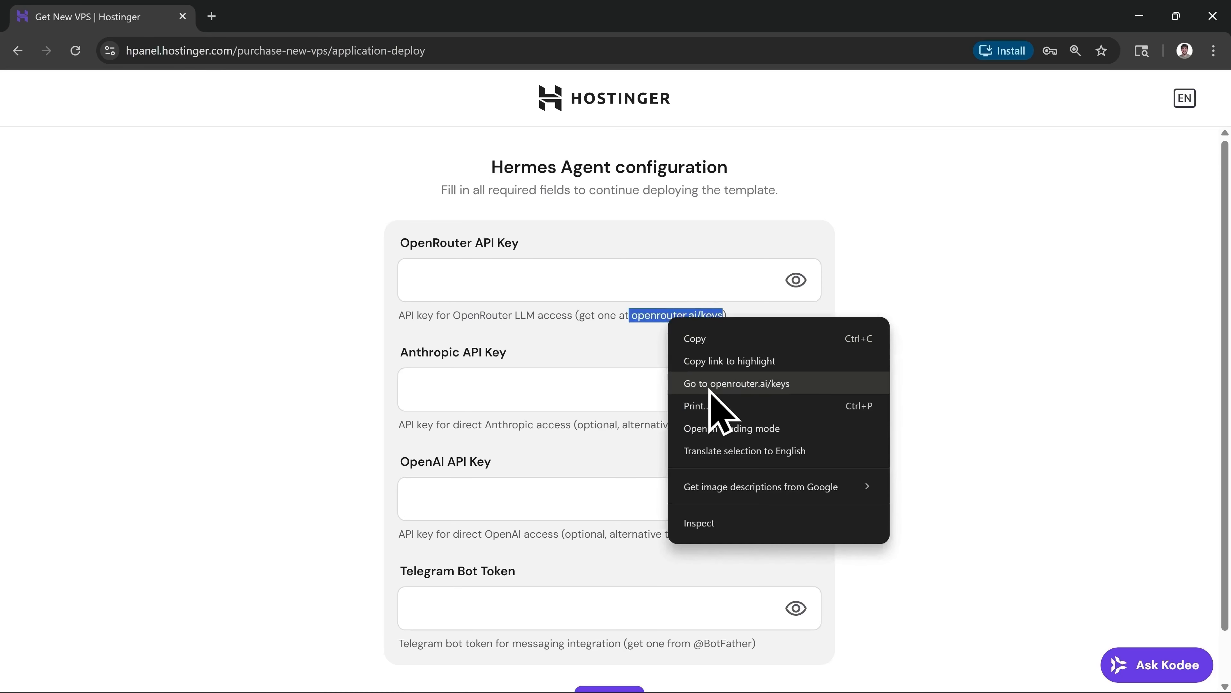
pyautogui.click(726, 388)
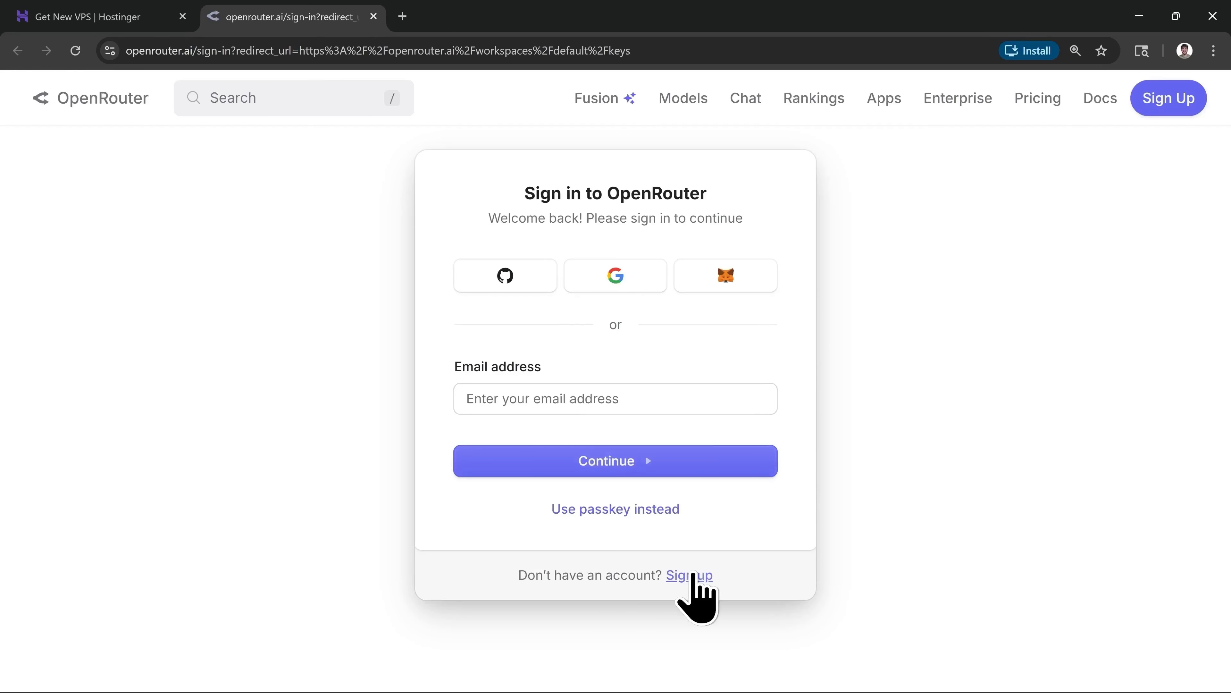
# - Sign up for an OpenRouter account with the email address and account password, agreeing to the Terms of Service and Privacy Policy
pyautogui.click(688, 577)
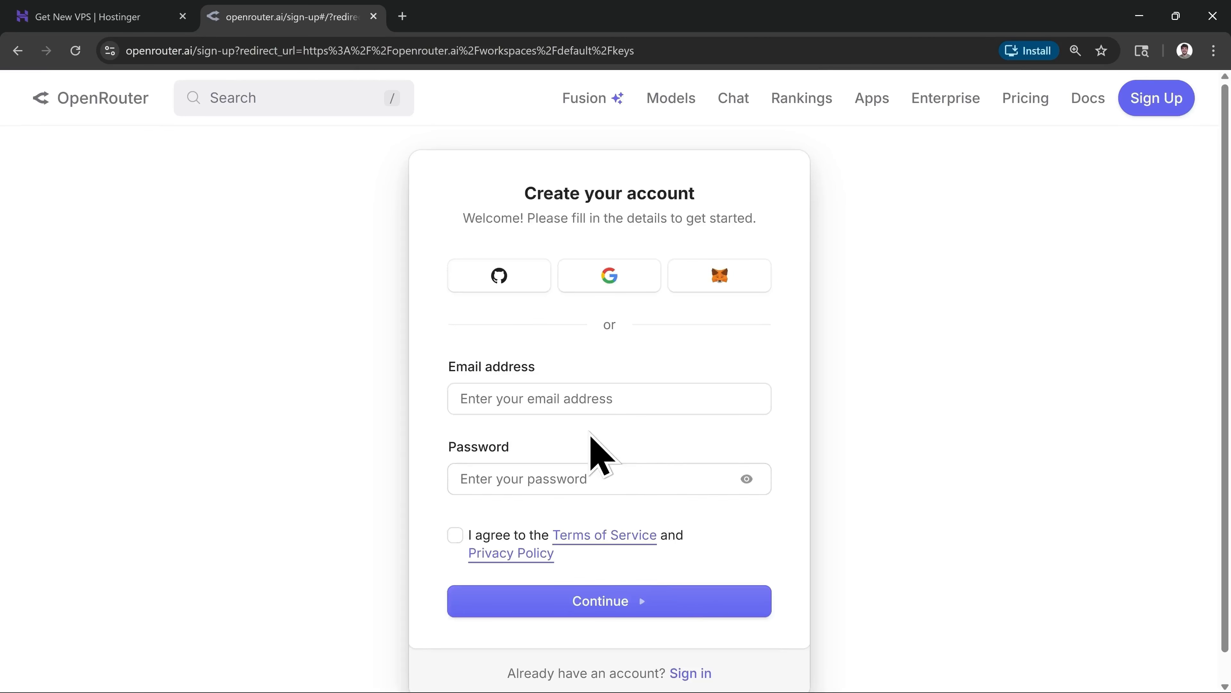
pyautogui.click(561, 399)
pyautogui.hotkey('ctrl', 'v')
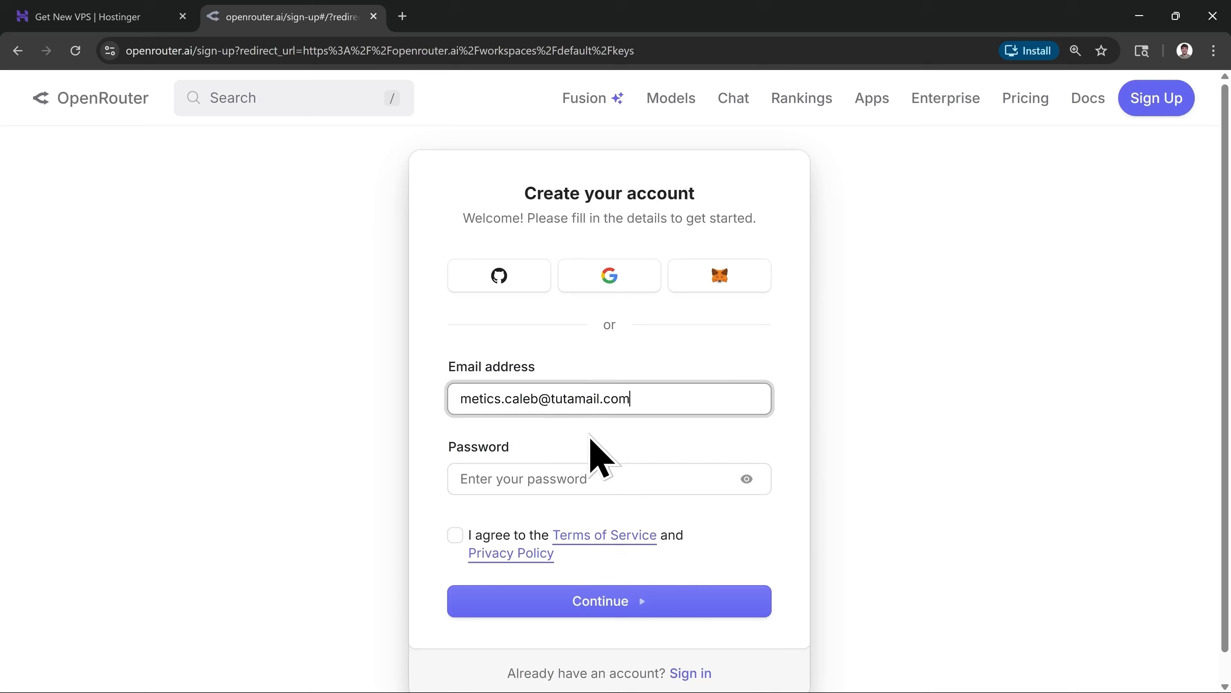
pyautogui.click(522, 475)
pyautogui.write('•••••••••••••')
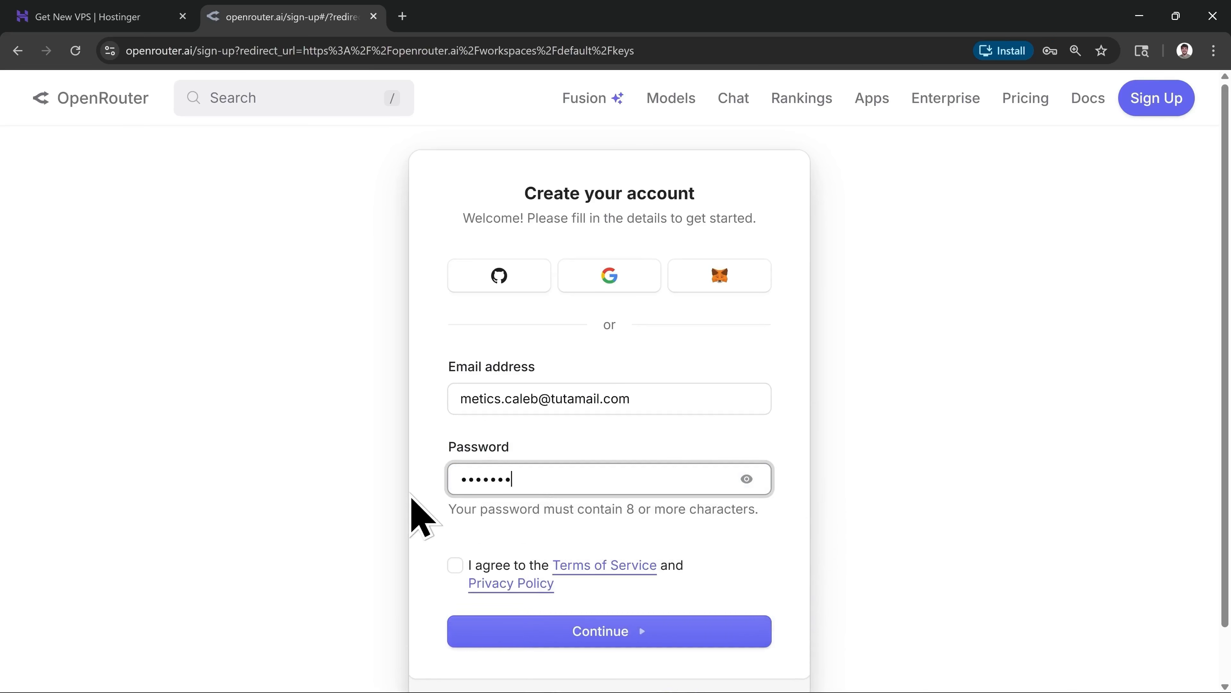
pyautogui.scroll(-2, 412, 500)
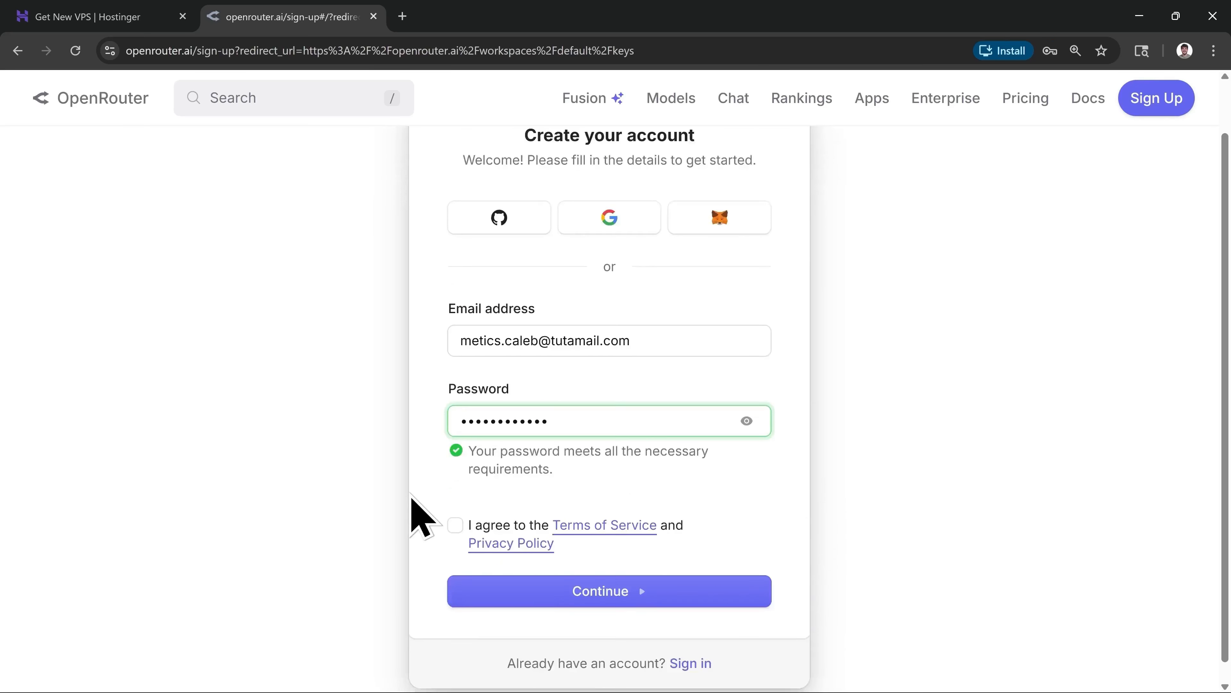
pyautogui.click(455, 510)
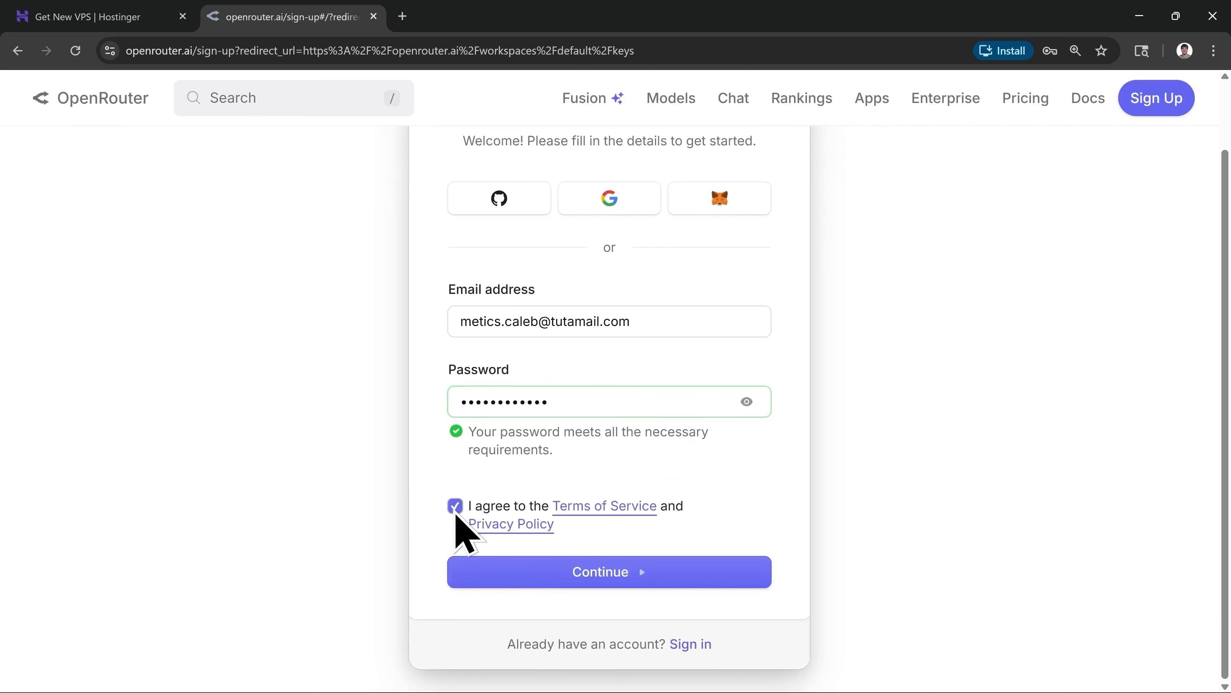
pyautogui.click(606, 582)
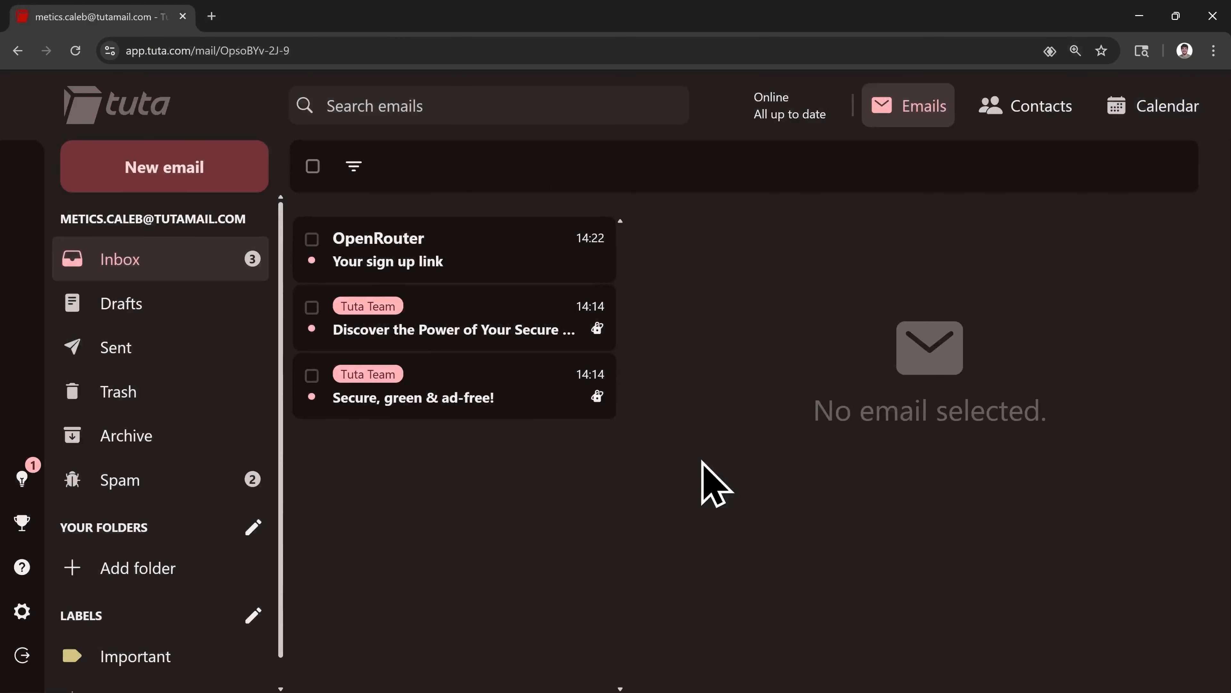
# - In the Tuta inbox, open OpenRouter's "Your sign up link" email and follow its sign-up link
pyautogui.click(433, 270)
pyautogui.scroll(-3, 947, 480)
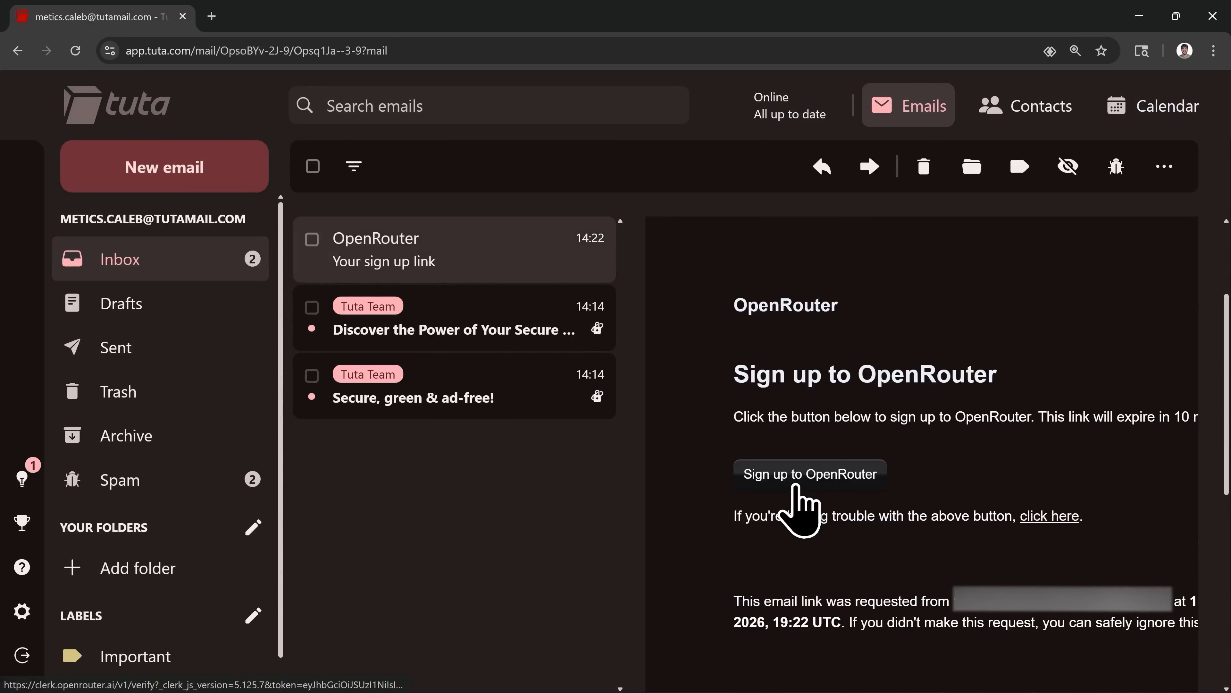
pyautogui.click(797, 485)
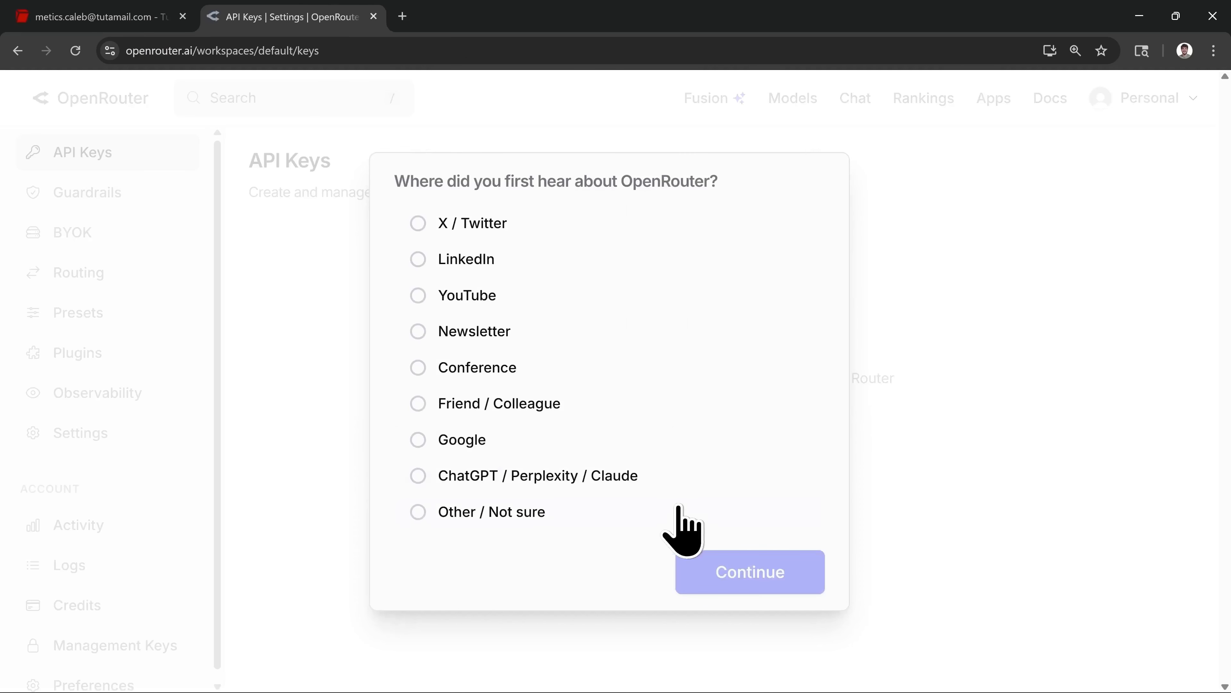
# - Answer the OpenRouter referral question with Other / Not sure and proceed to creating an API key
pyautogui.click(476, 518)
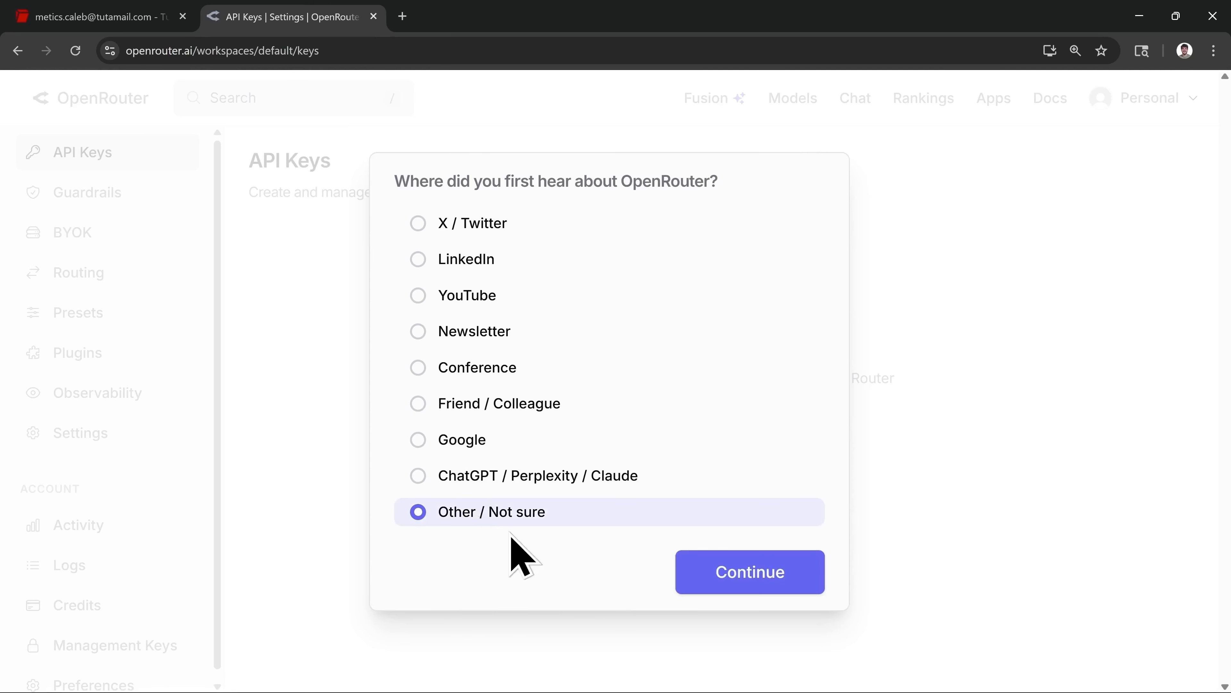
pyautogui.click(741, 587)
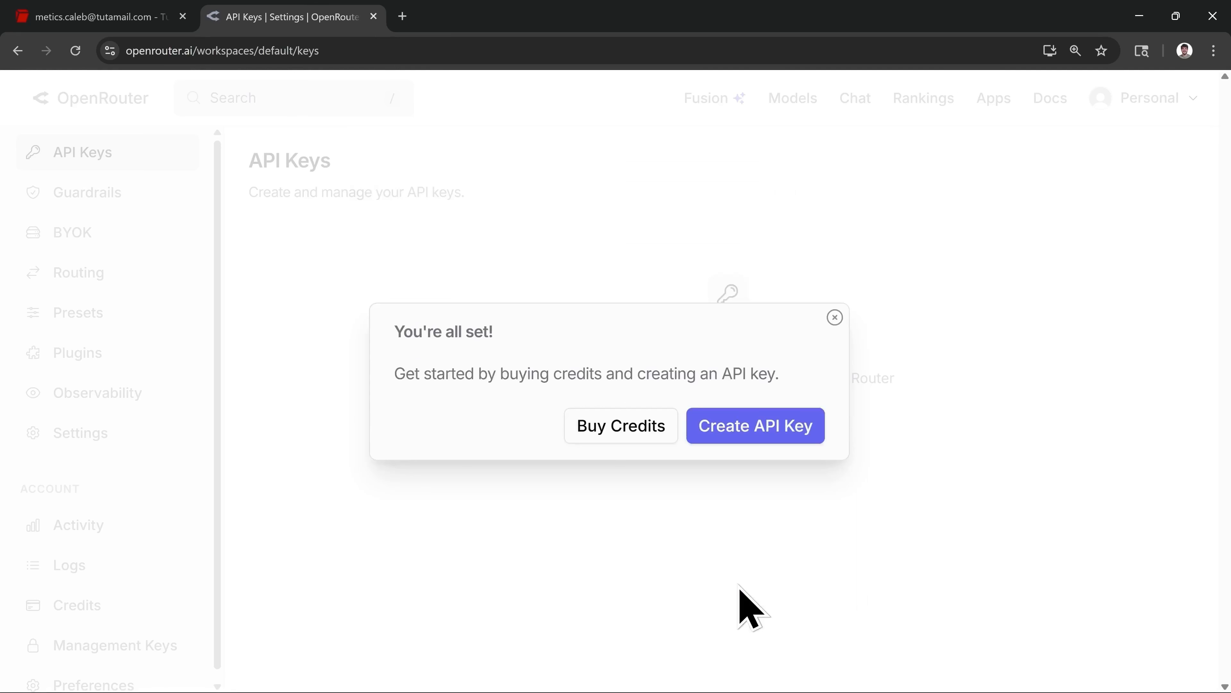
pyautogui.click(755, 432)
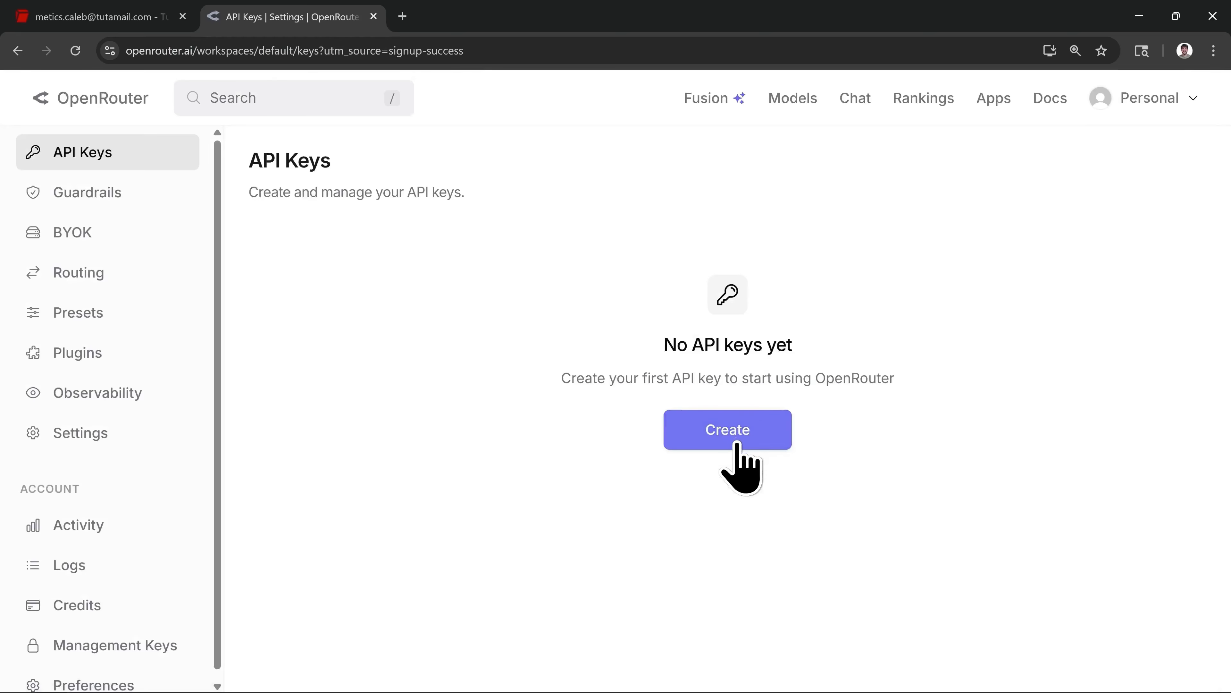
# - Start a new OpenRouter API key named Hermes Agent with a credit limit of 50
pyautogui.click(730, 449)
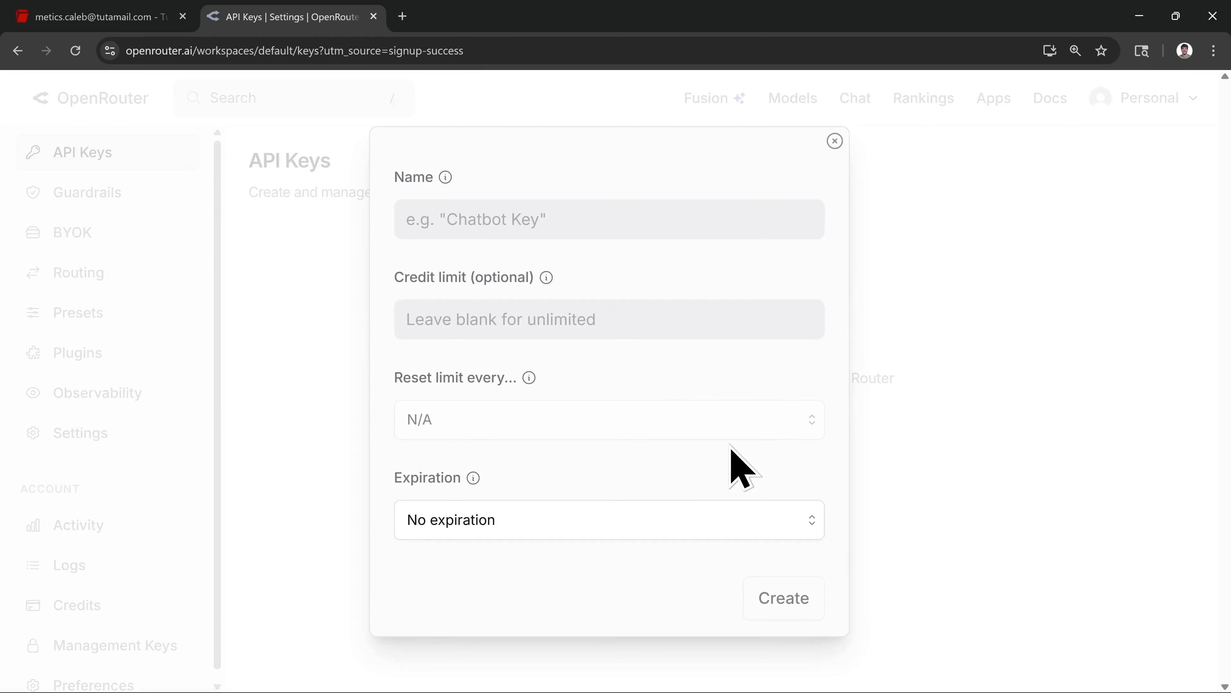
pyautogui.click(495, 219)
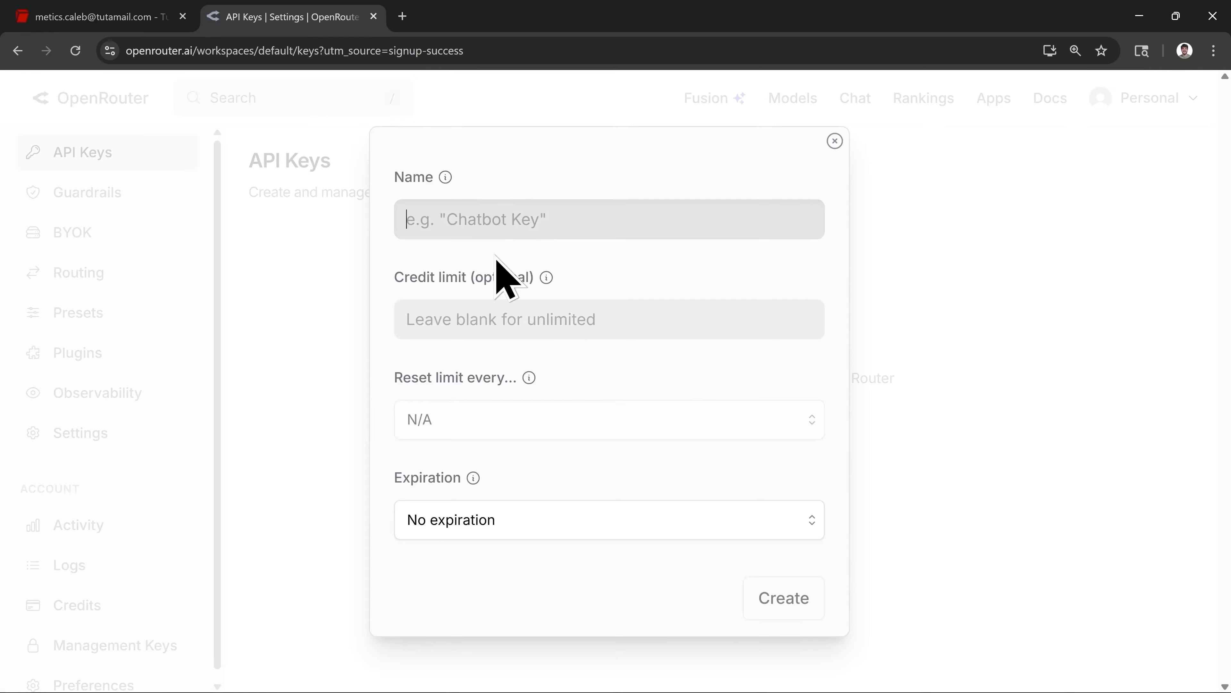
pyautogui.write('Hermes Agent')
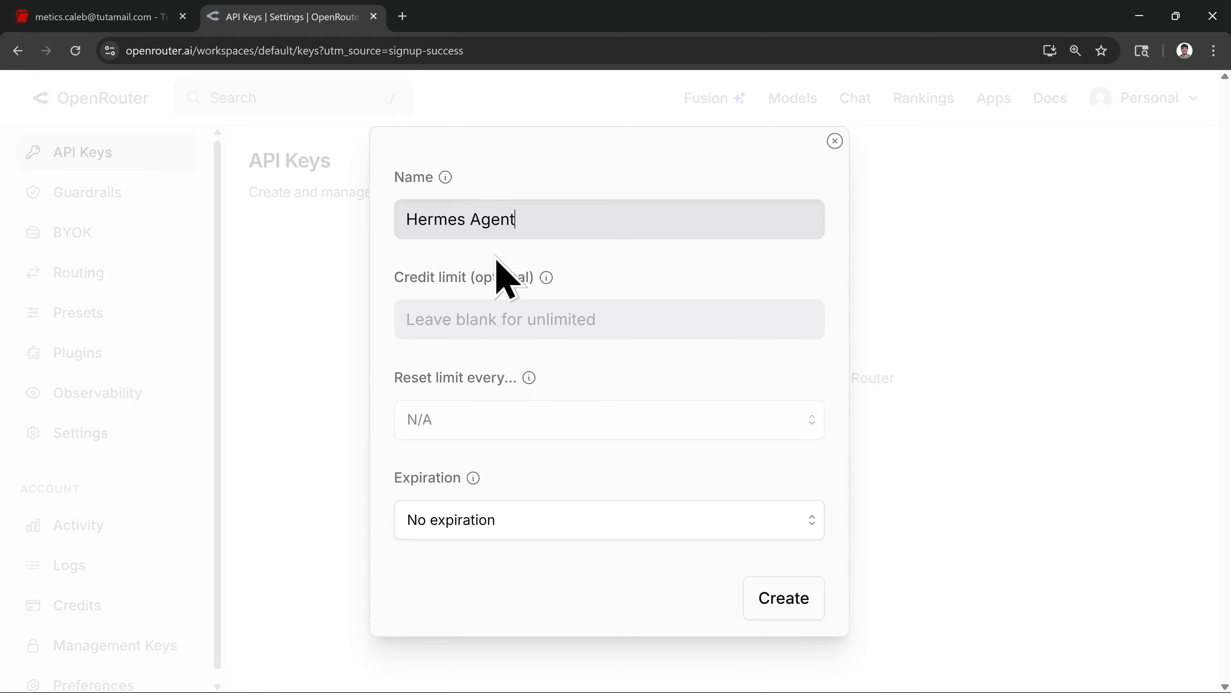
pyautogui.click(477, 315)
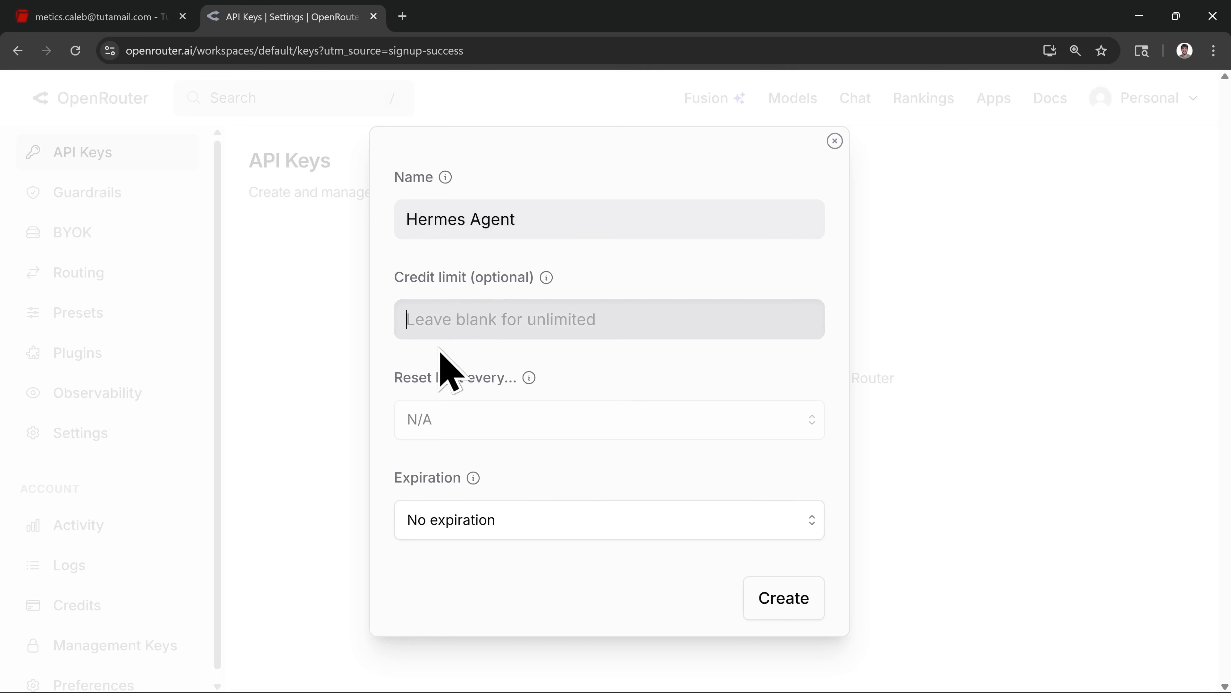
pyautogui.write('50')
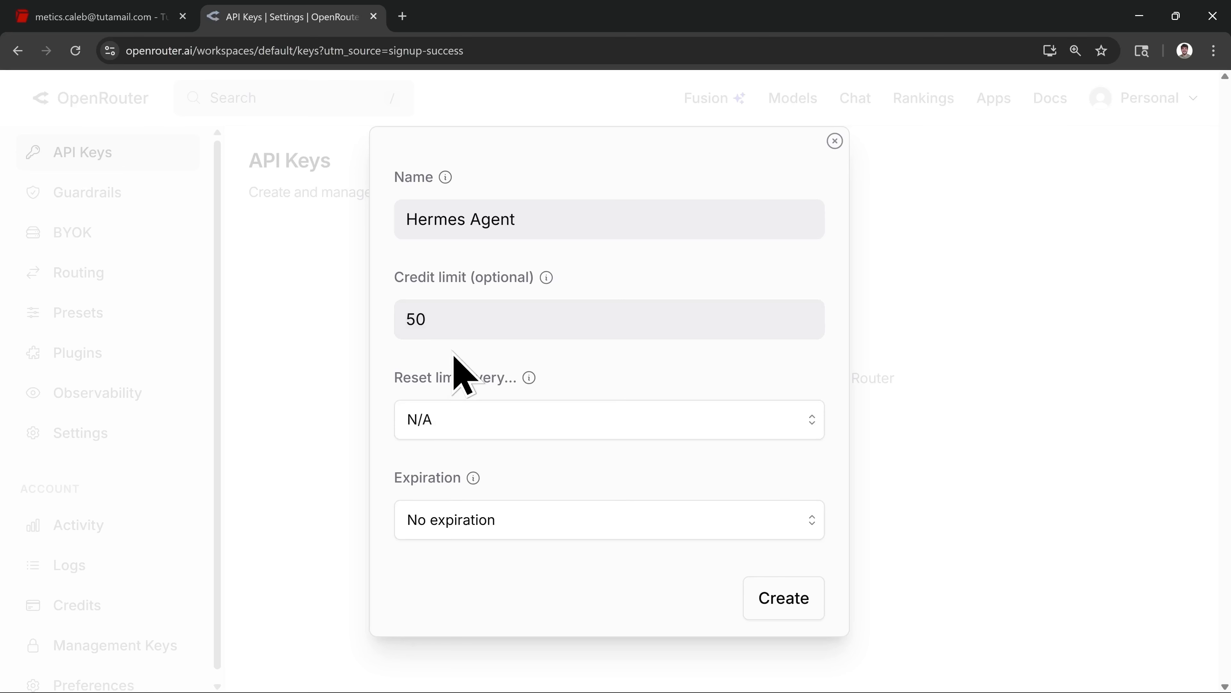
# - Create the API key with the limit reset at N/A and No expiration, and copy the generated key
pyautogui.click(450, 418)
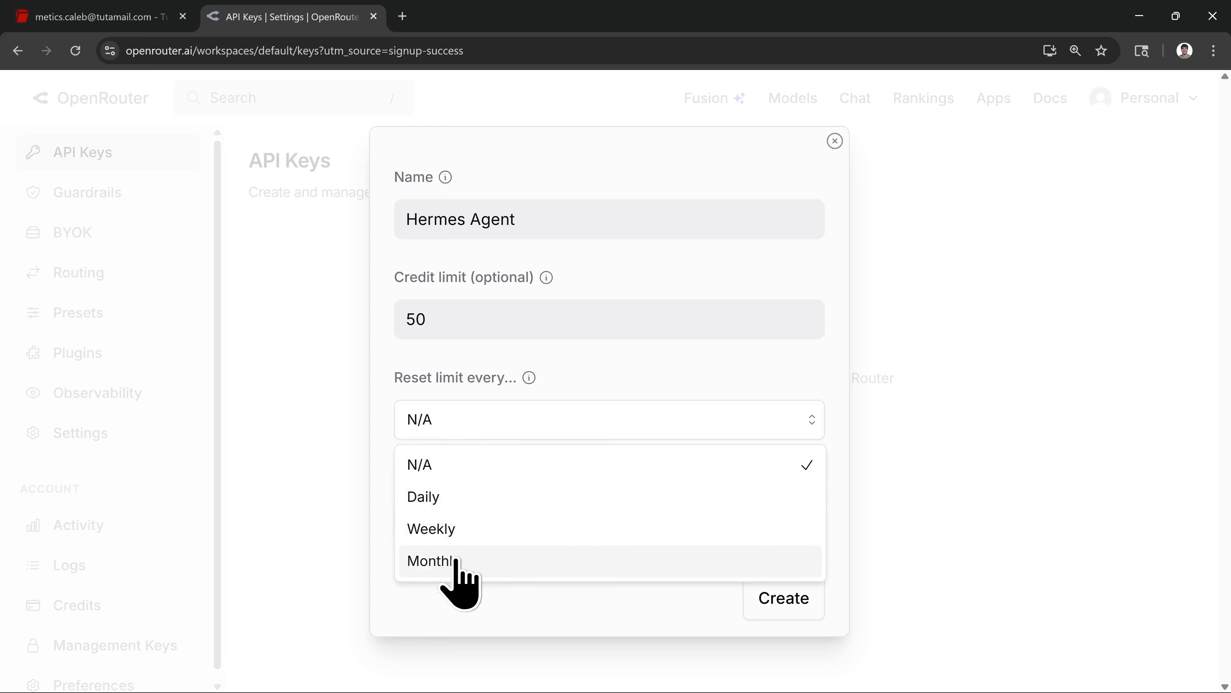
pyautogui.click(441, 466)
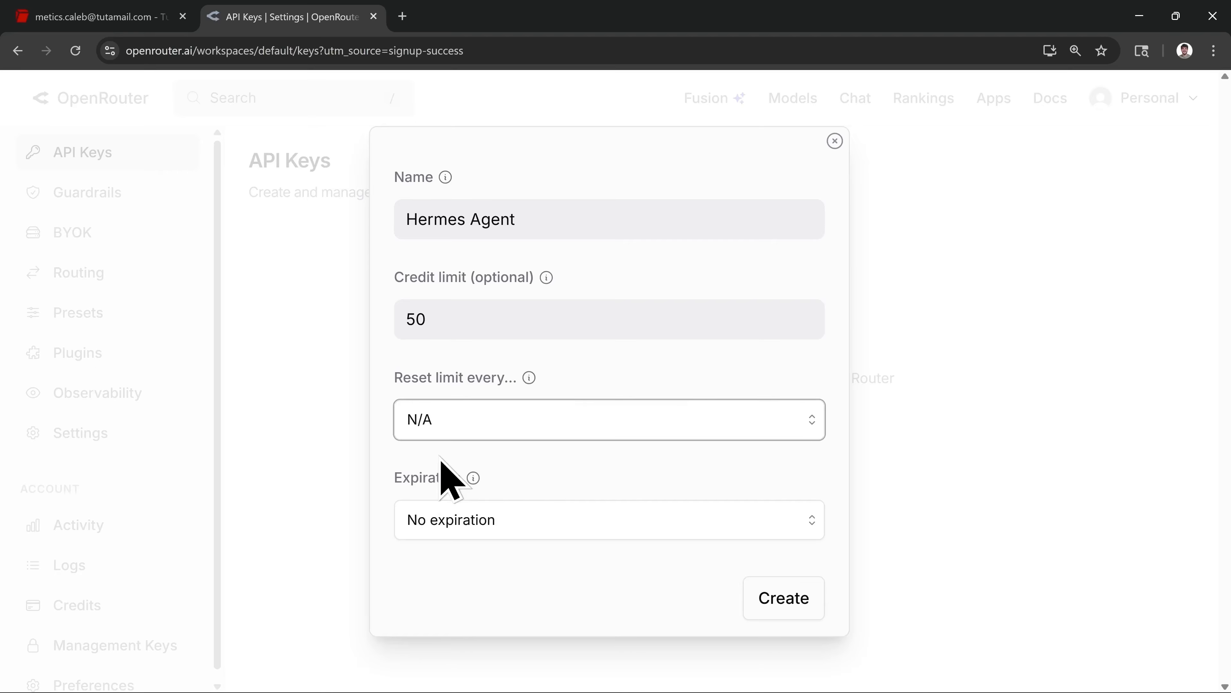
pyautogui.click(454, 535)
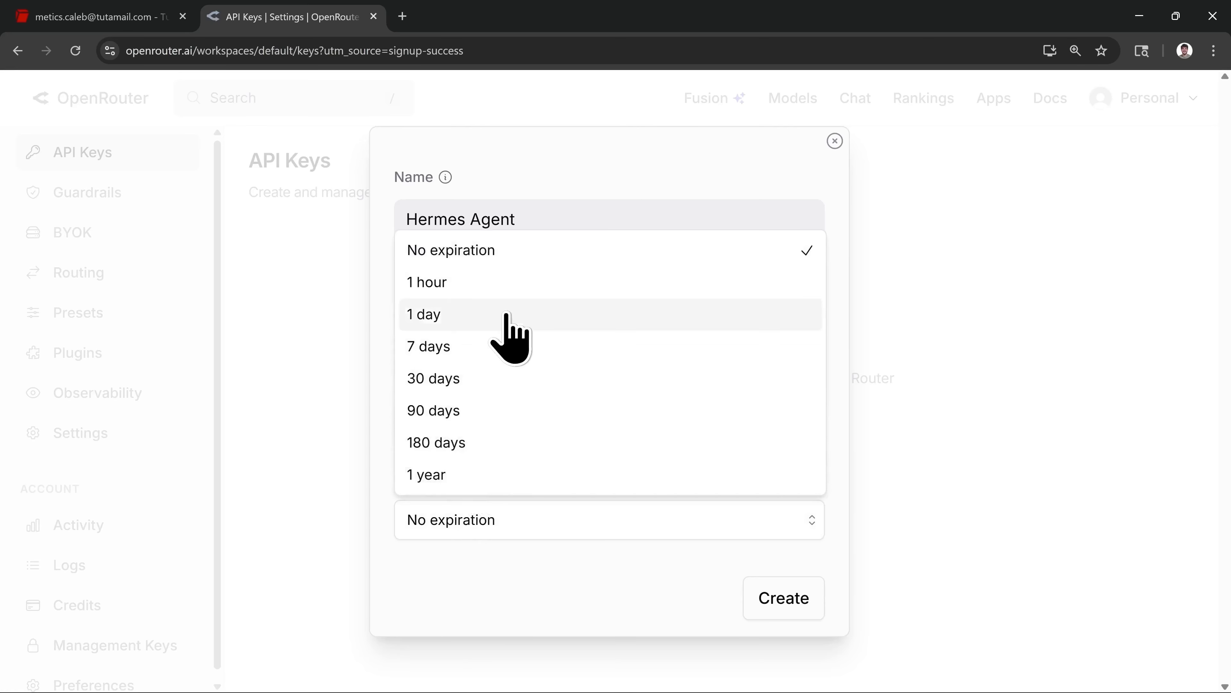
pyautogui.click(512, 255)
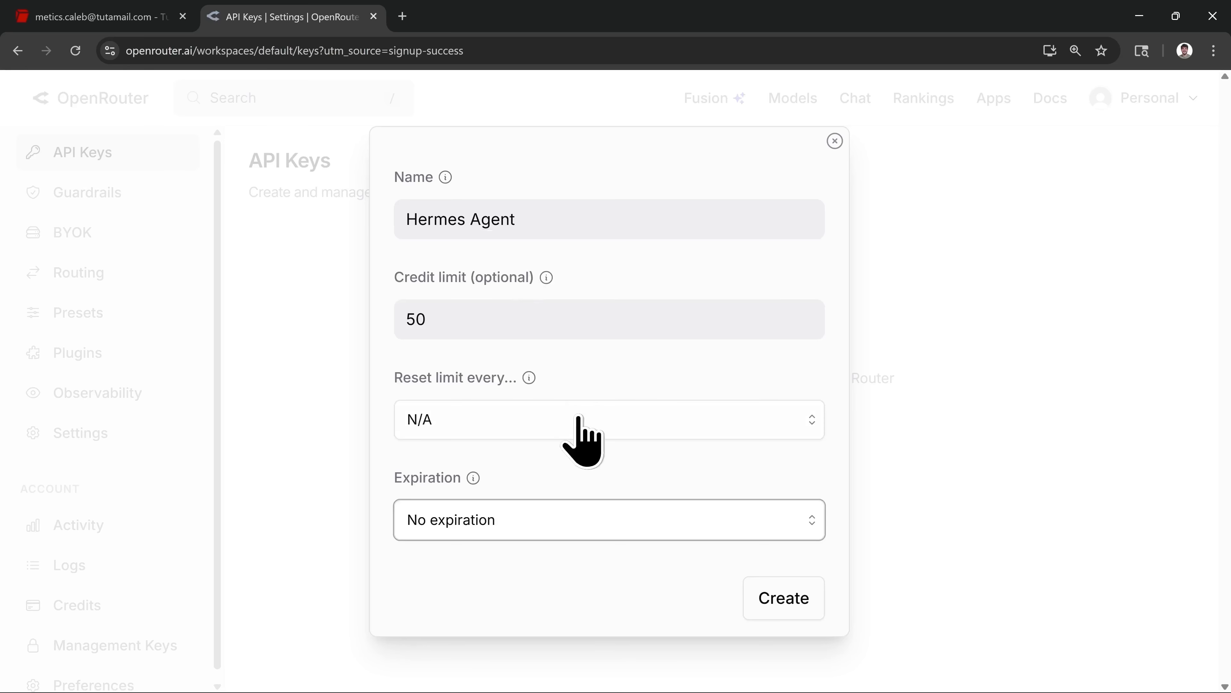
pyautogui.click(782, 608)
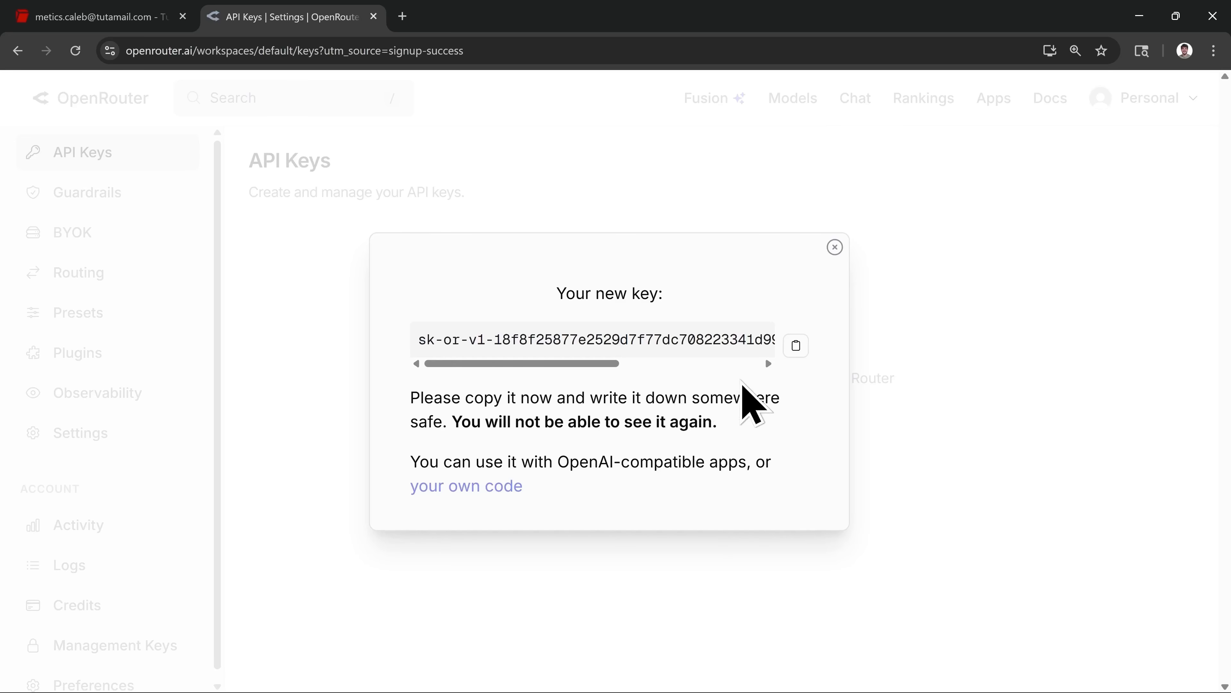
pyautogui.click(794, 346)
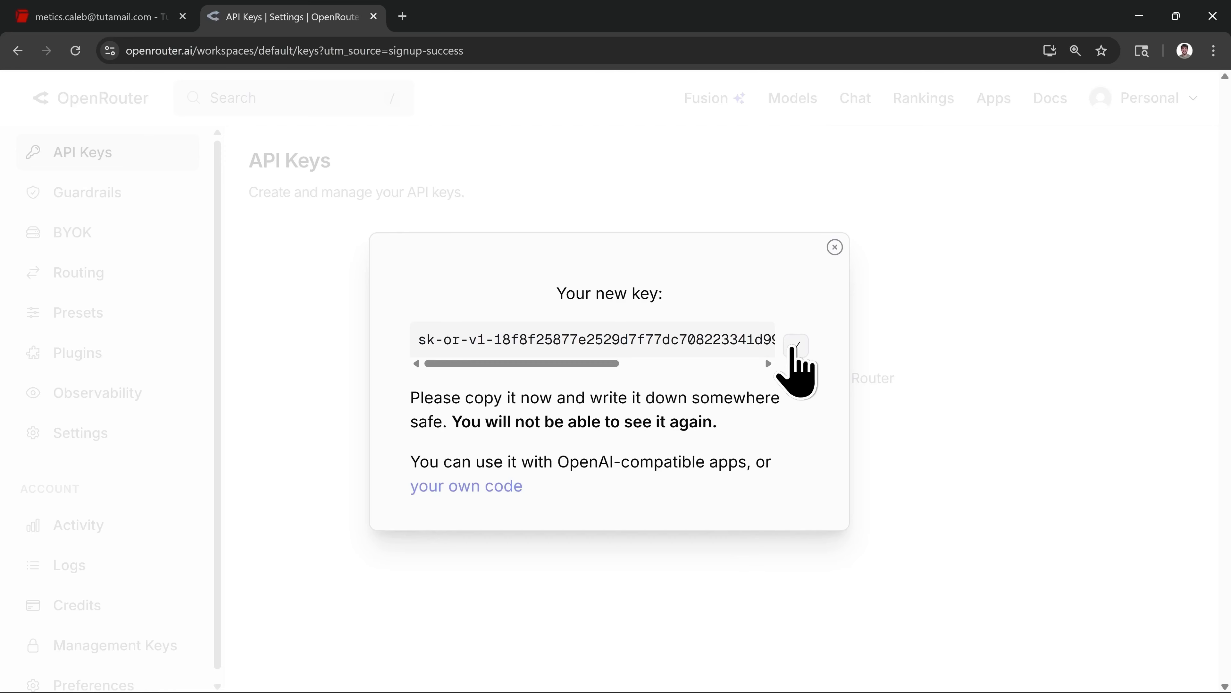
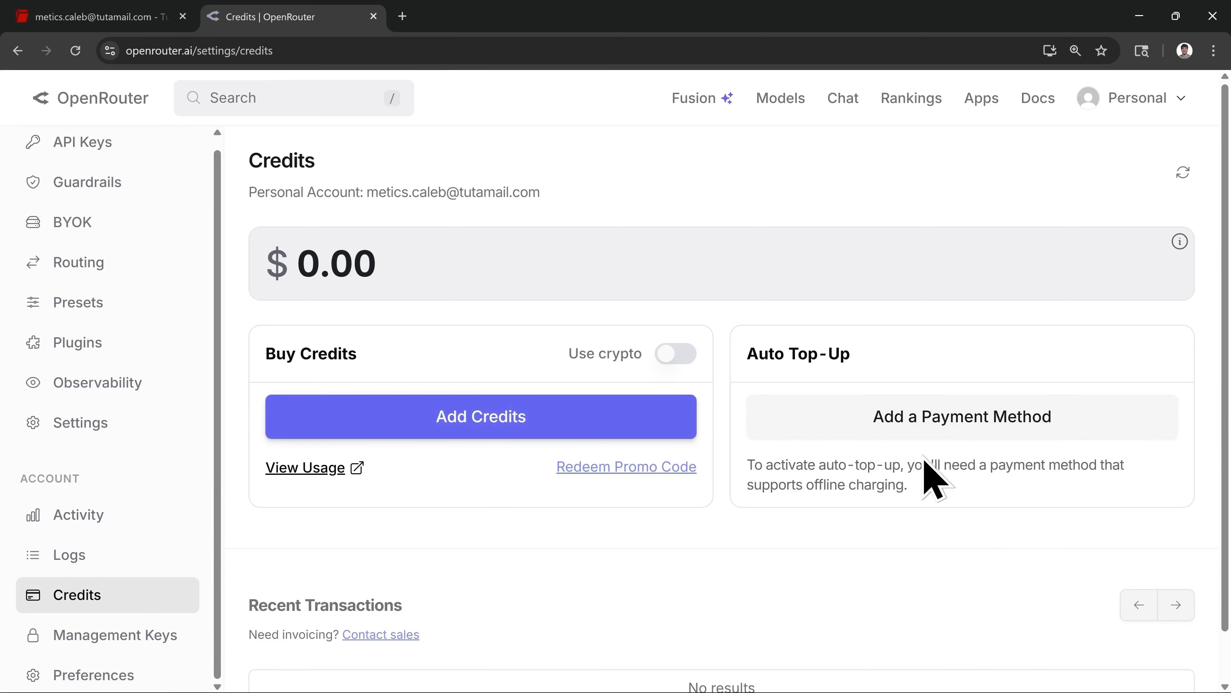
# - View the billing address form for adding credits to the OpenRouter account and close it
pyautogui.click(479, 432)
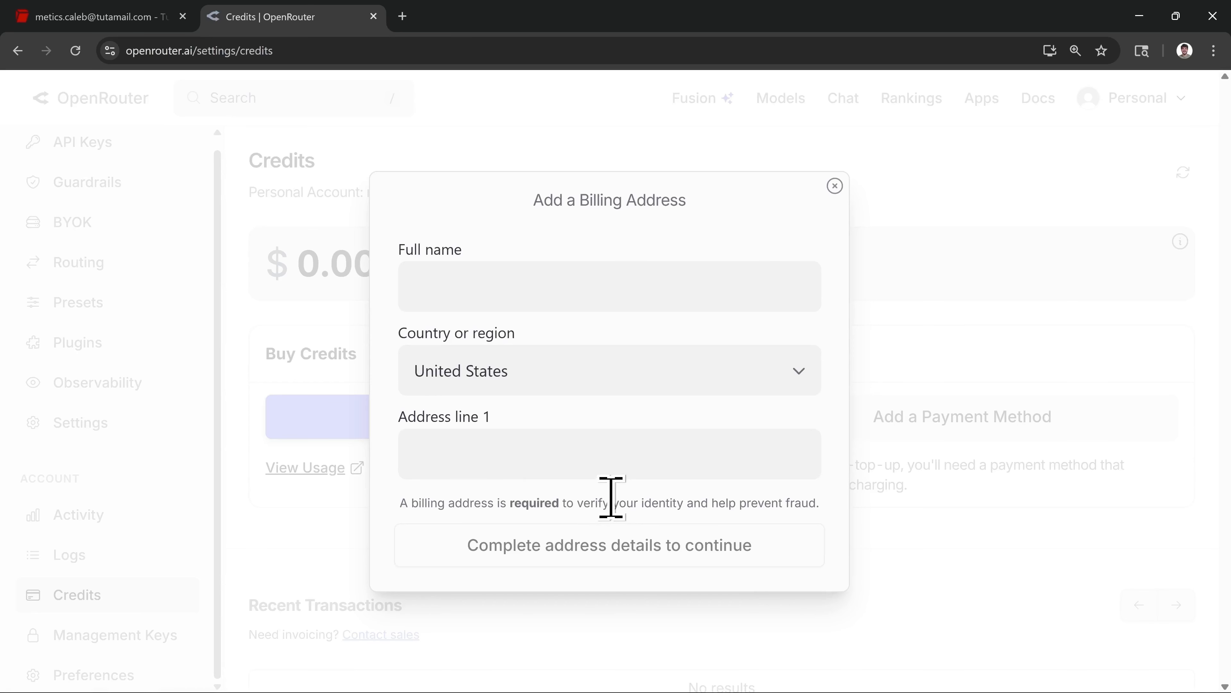
pyautogui.press('Escape')
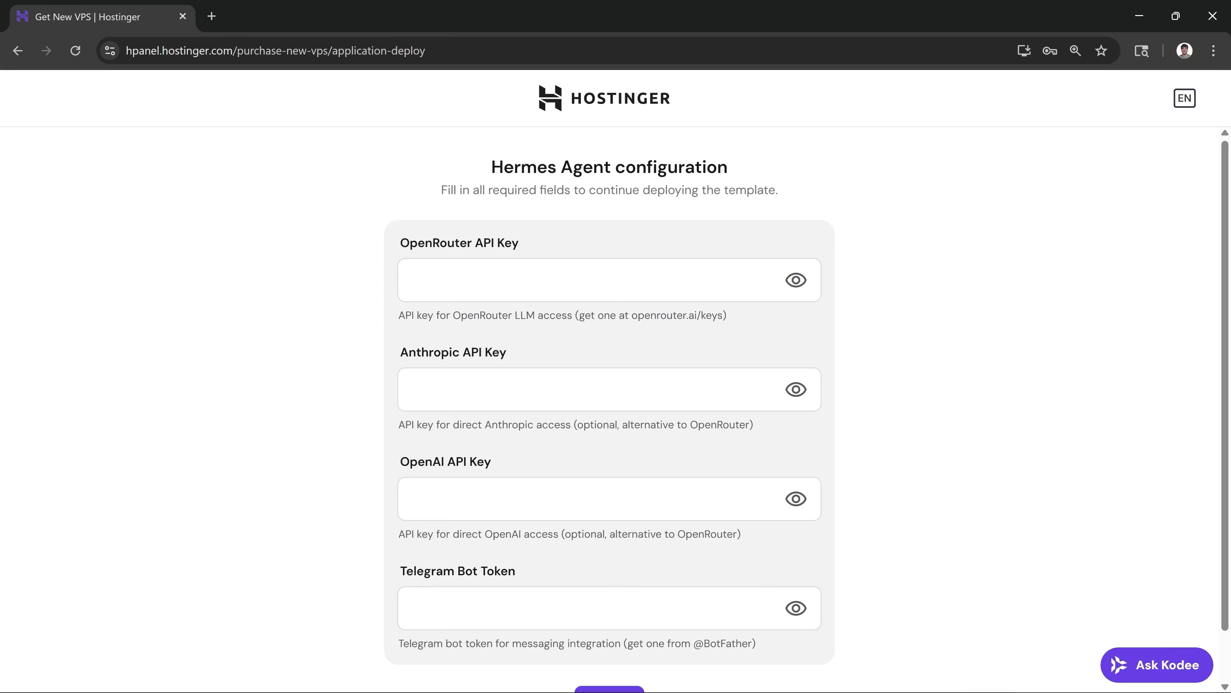
# - Paste the copied OpenRouter API key into the OpenRouter API Key field of Hostinger's Hermes Agent configuration
pyautogui.click(427, 279)
pyautogui.hotkey('ctrl', 'v')
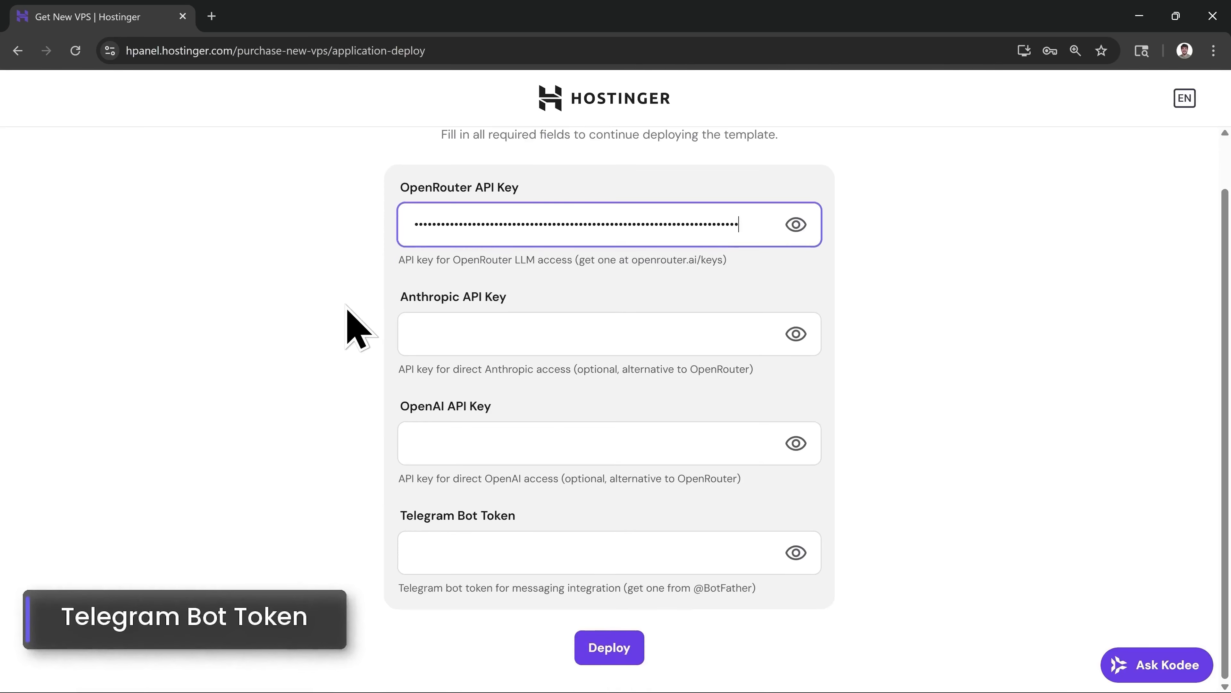
pyautogui.scroll(-1, 354, 326)
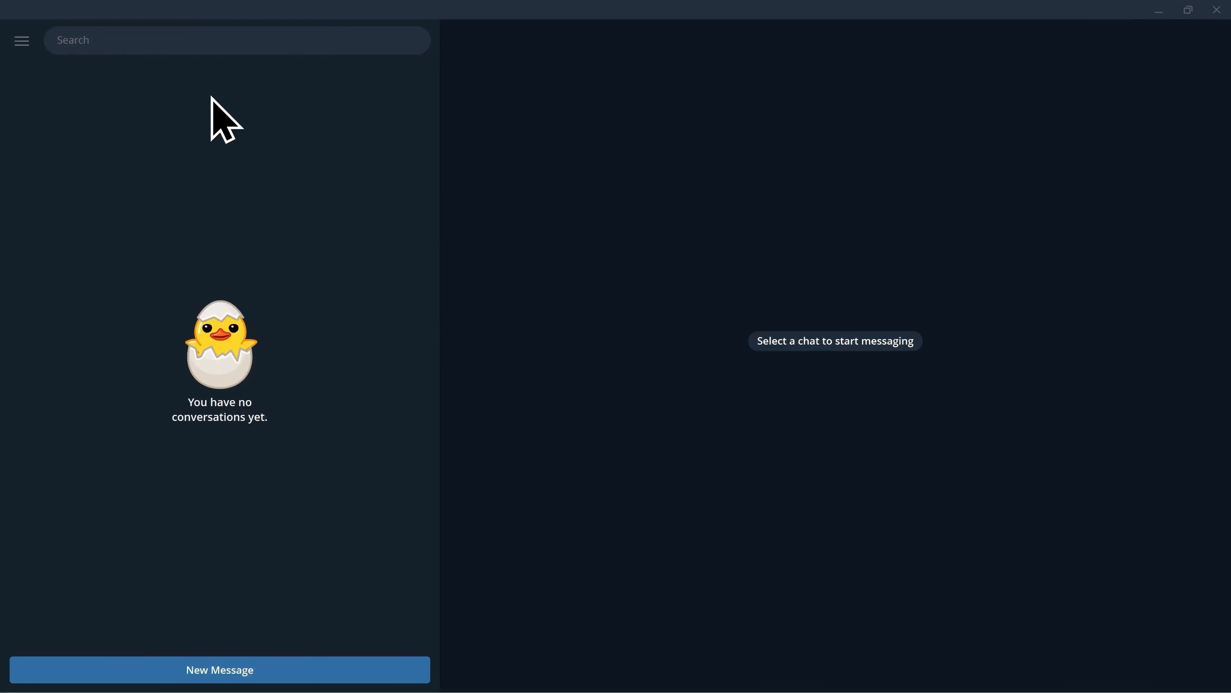
pyautogui.click(217, 42)
pyautogui.write('@BotFather')
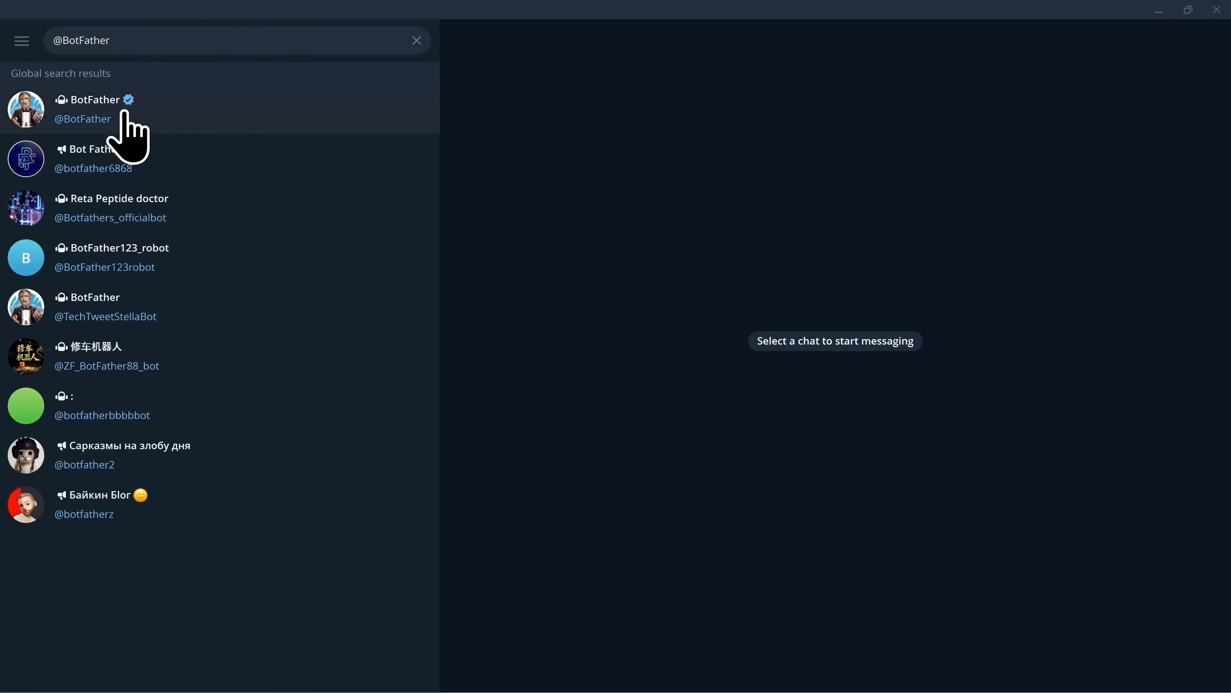
pyautogui.click(128, 138)
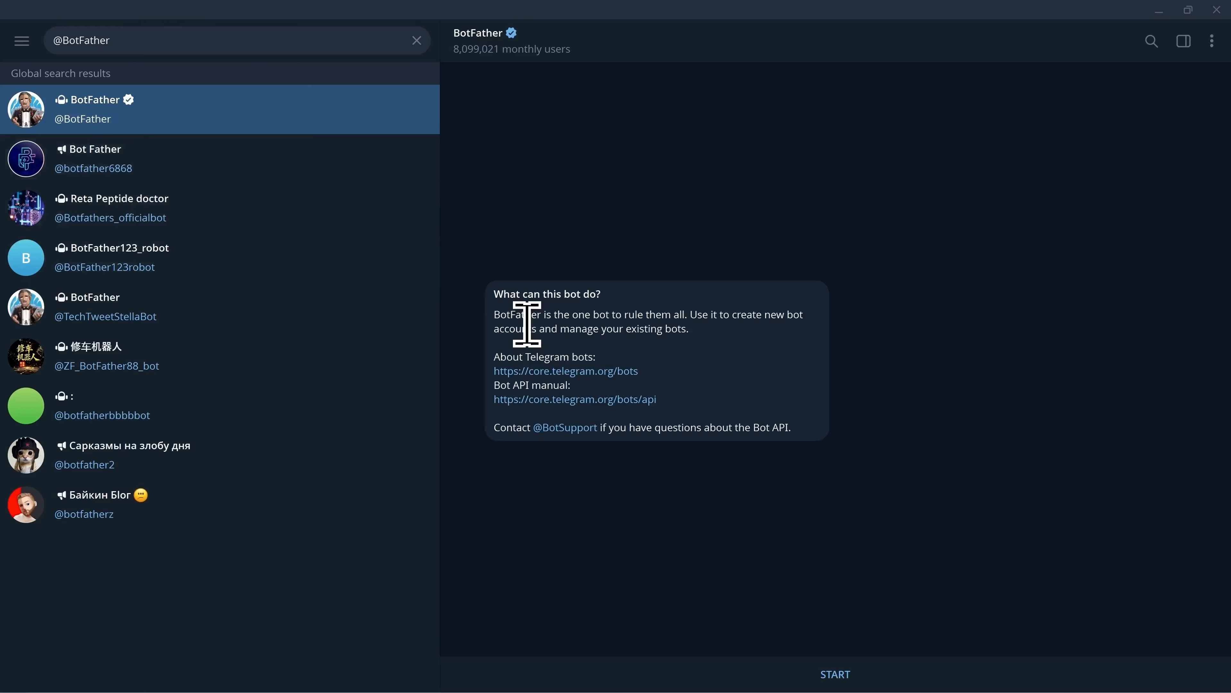
pyautogui.click(840, 672)
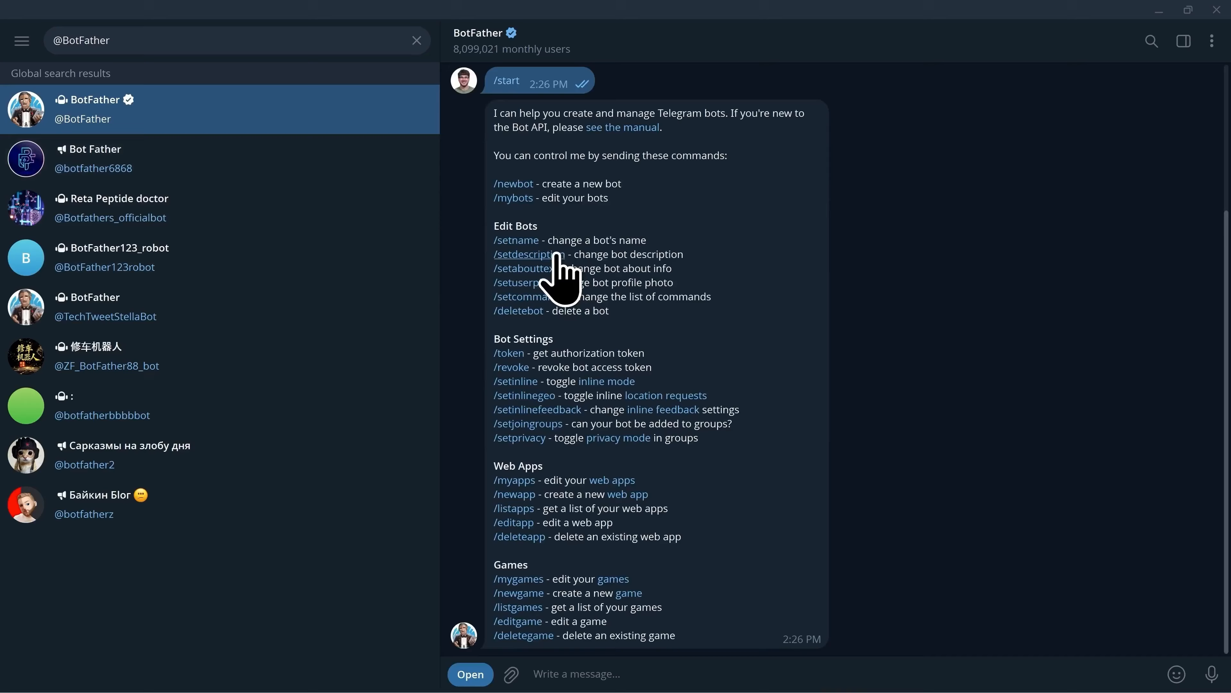
# - Create a new bot through /newbot with the name Metics Hermes Assistant and the username MeticsHermesAssistantBot
pyautogui.doubleClick(513, 185)
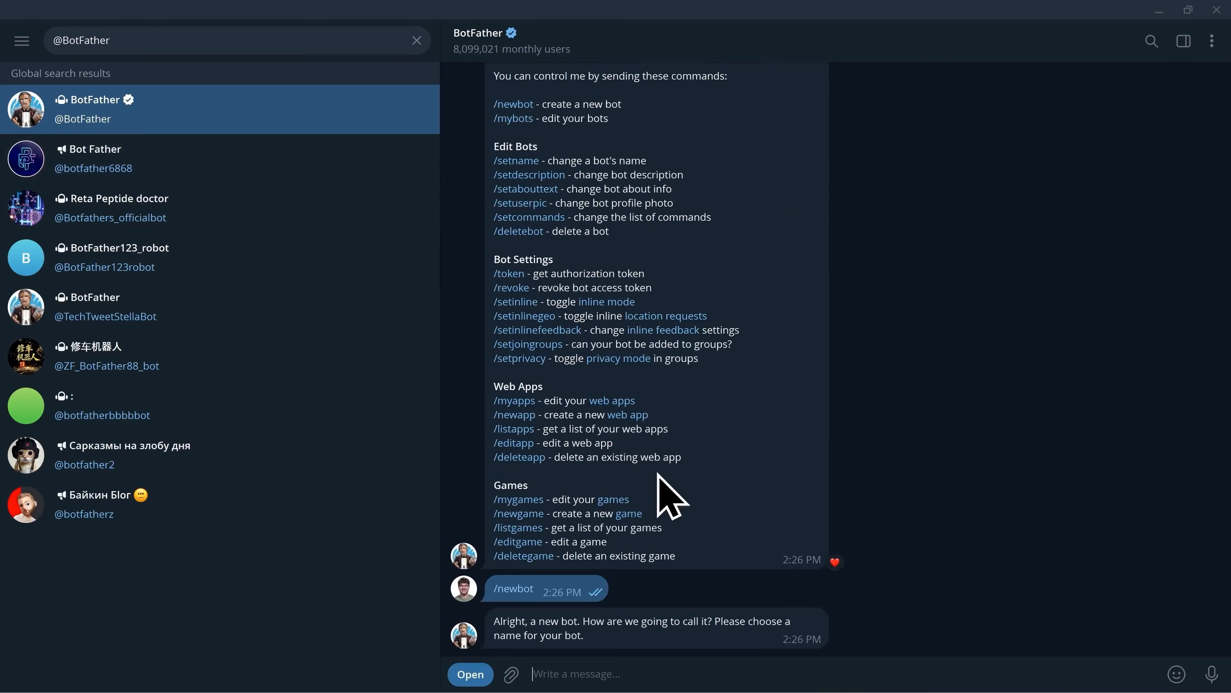
pyautogui.write('Met')
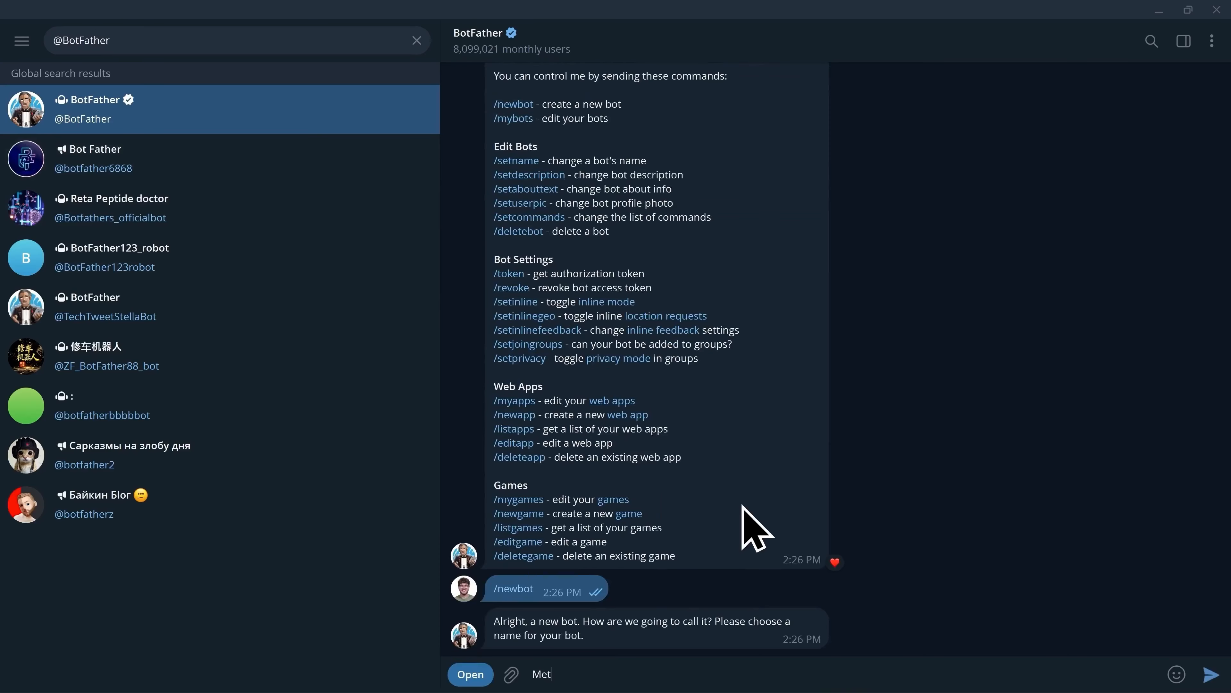
pyautogui.write('ics Hermes Assistant')
pyautogui.press('Return')
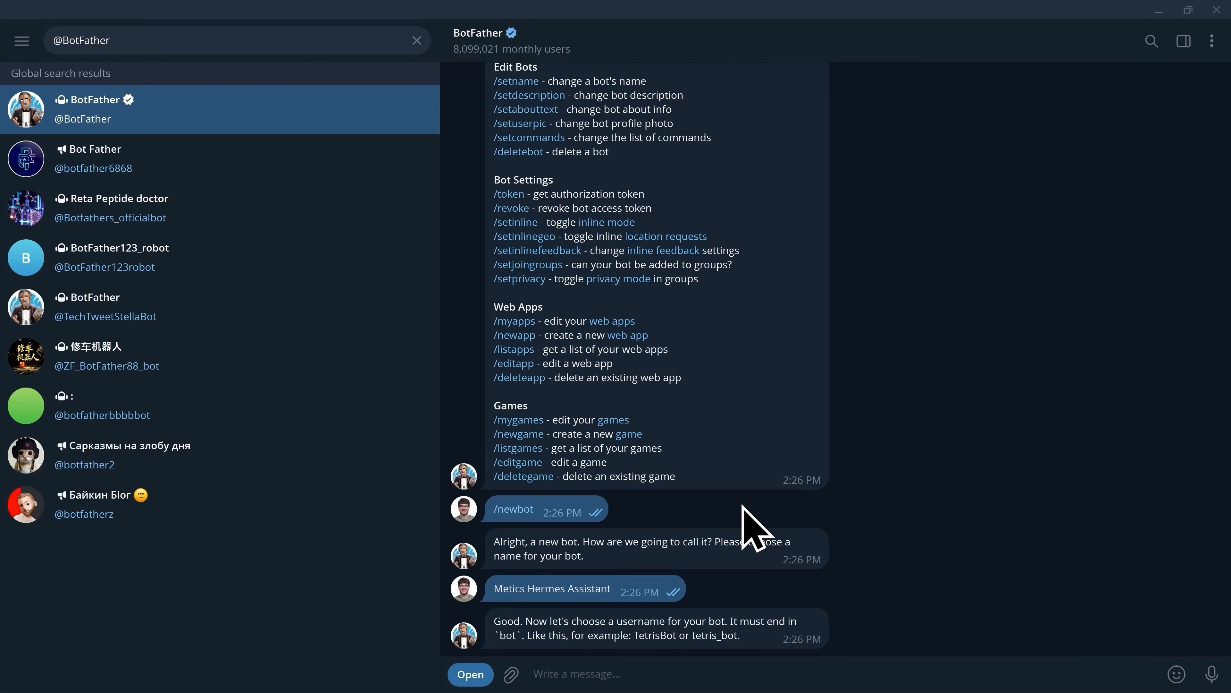
pyautogui.write('MeticsHermesAssistantBot')
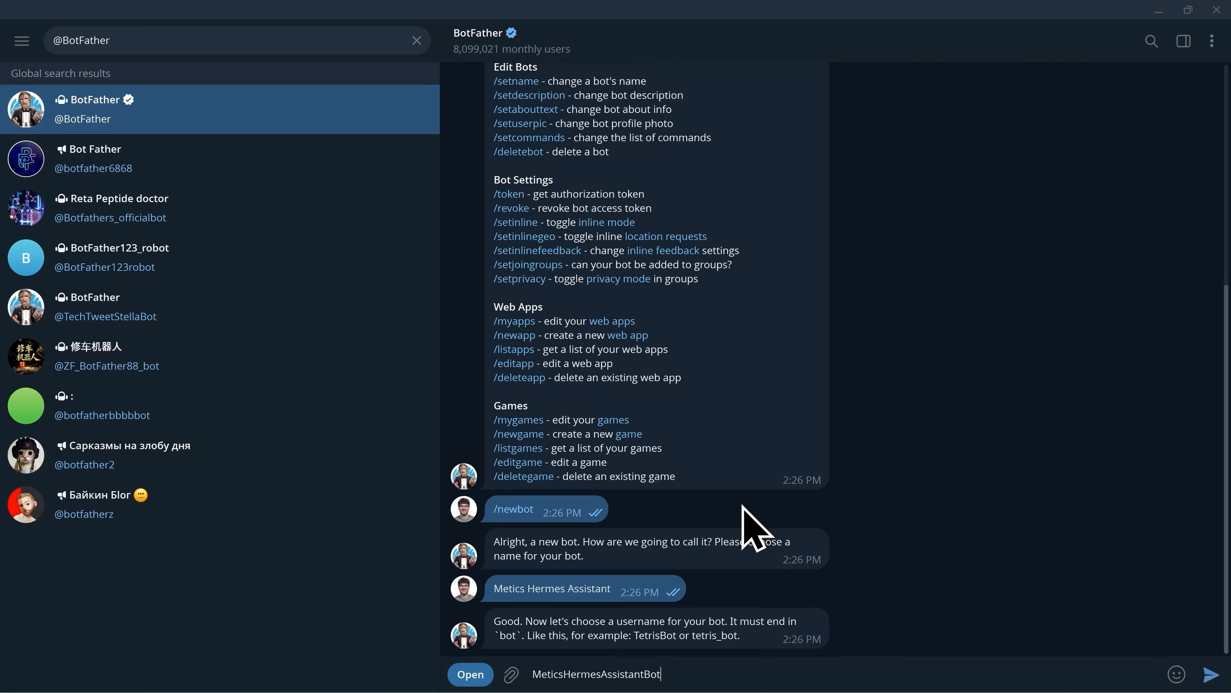
pyautogui.press('Return')
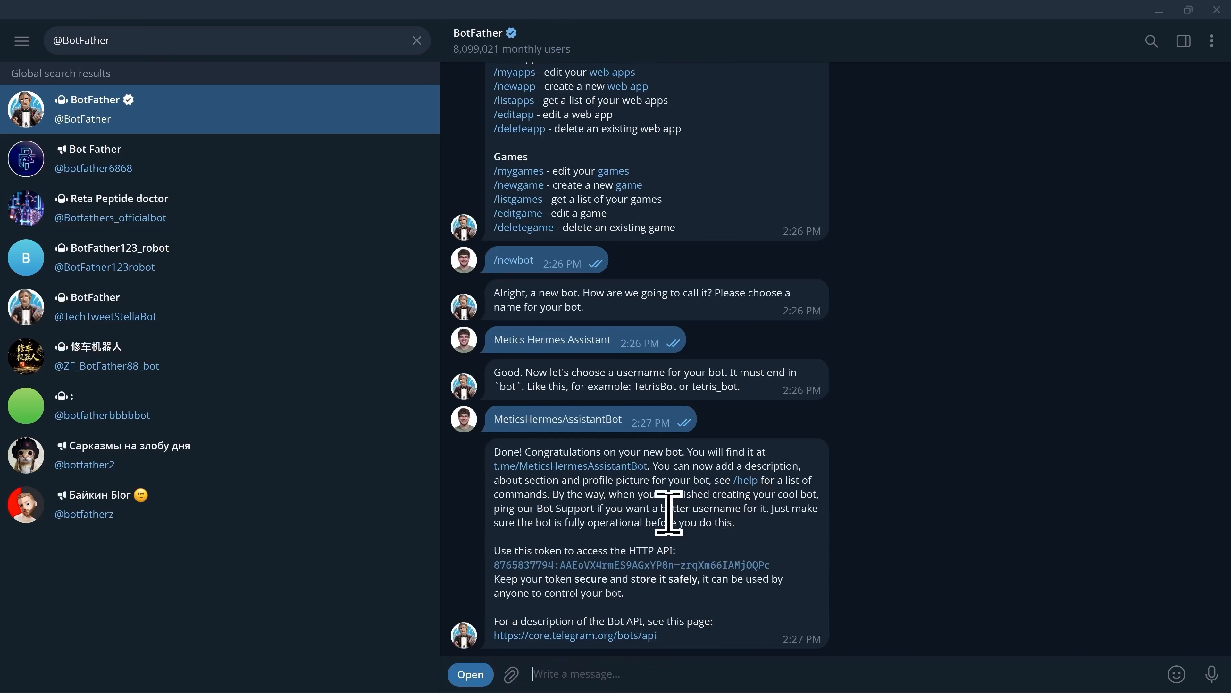
# - Copy the new bot's access token and paste it into the Telegram Bot Token field of Hostinger's Hermes Agent configuration
pyautogui.doubleClick(610, 492)
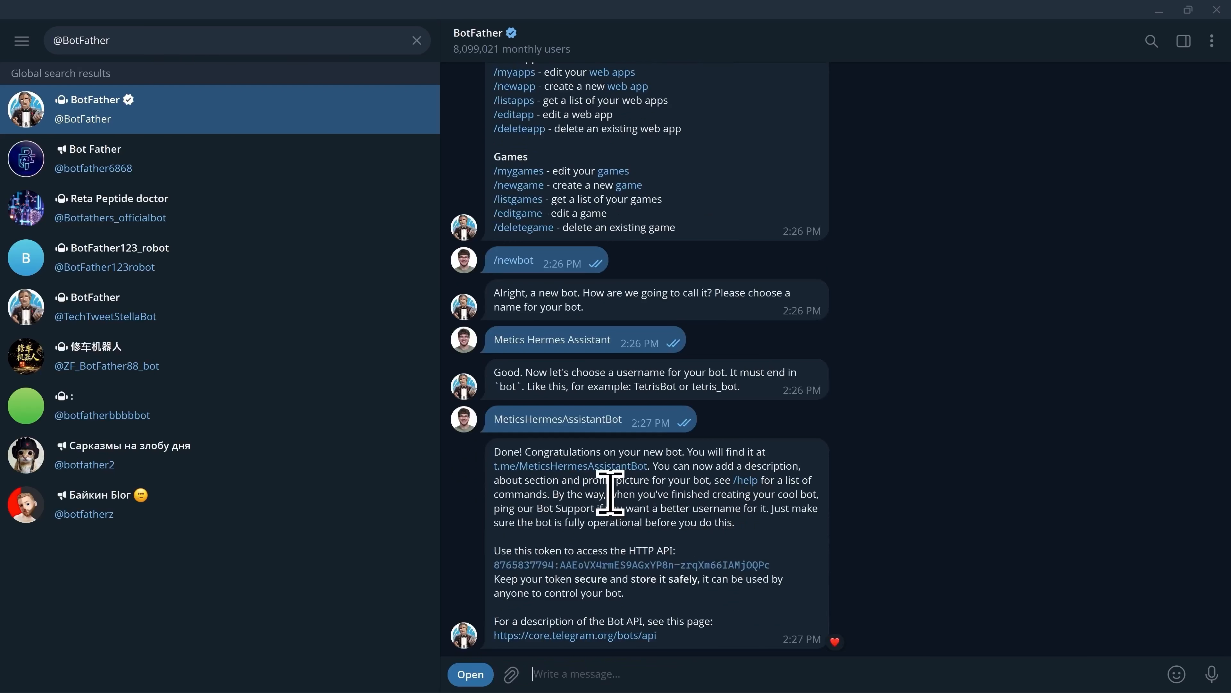
pyautogui.click(607, 566)
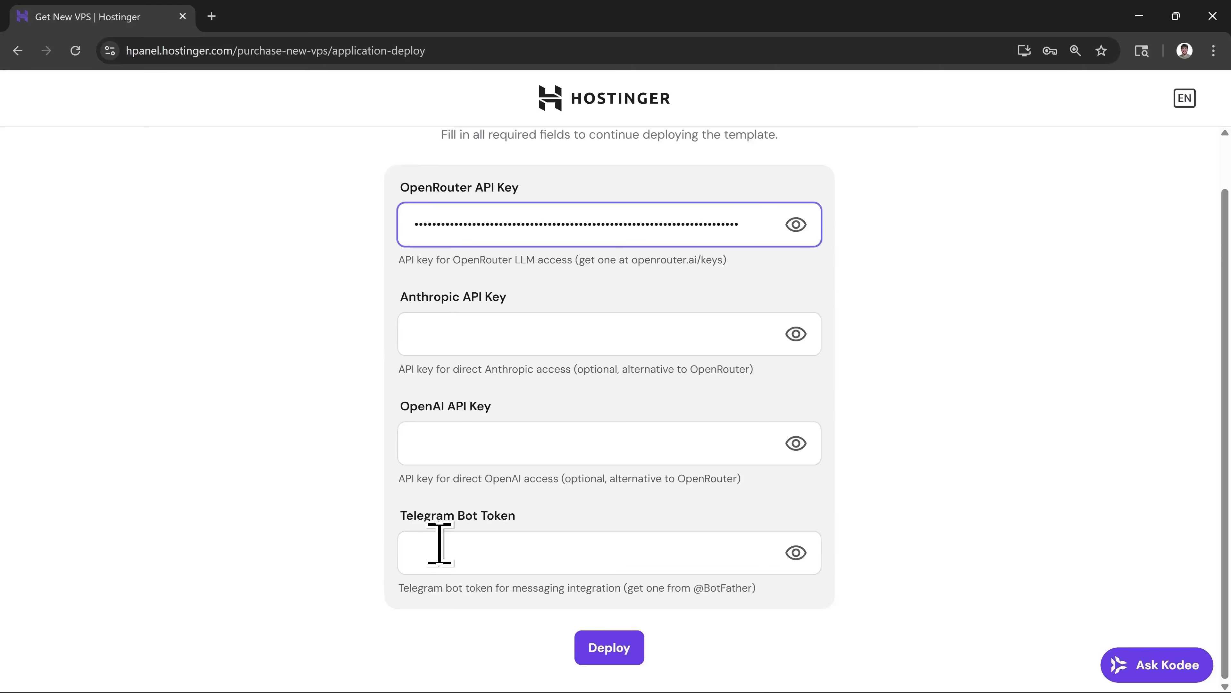
pyautogui.click(439, 543)
pyautogui.hotkey('ctrl', 'v')
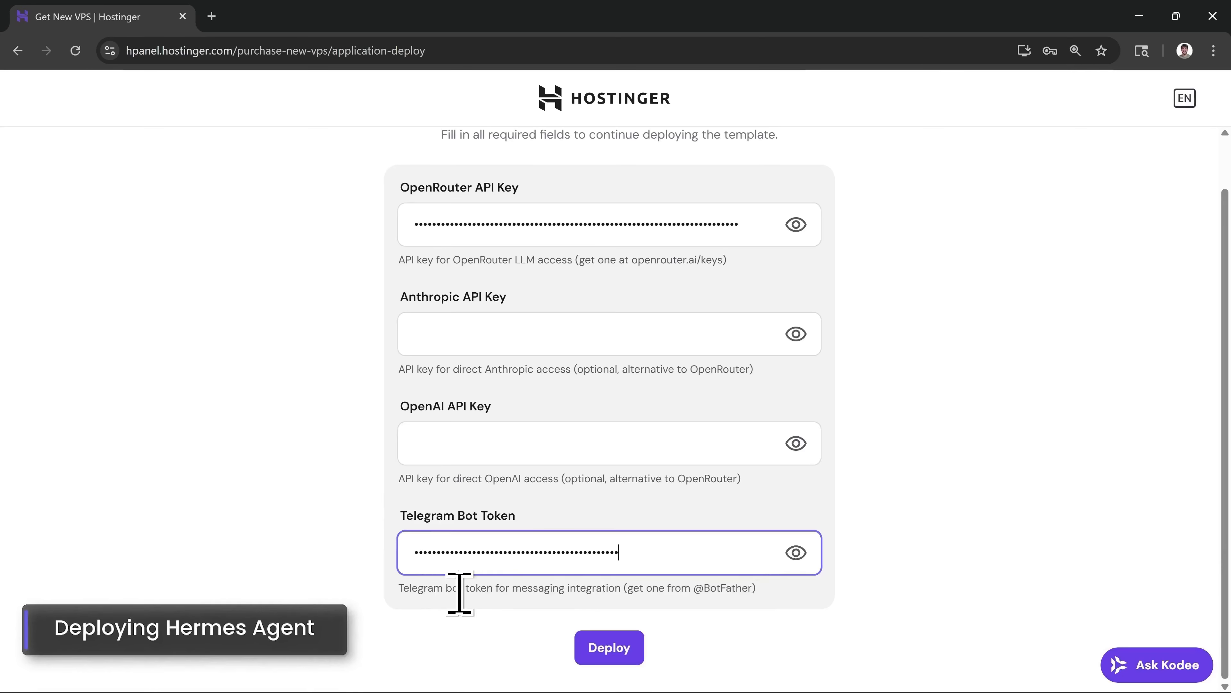
# - Deploy the Hermes Agent template and skip the survey about VPS needs
pyautogui.click(613, 651)
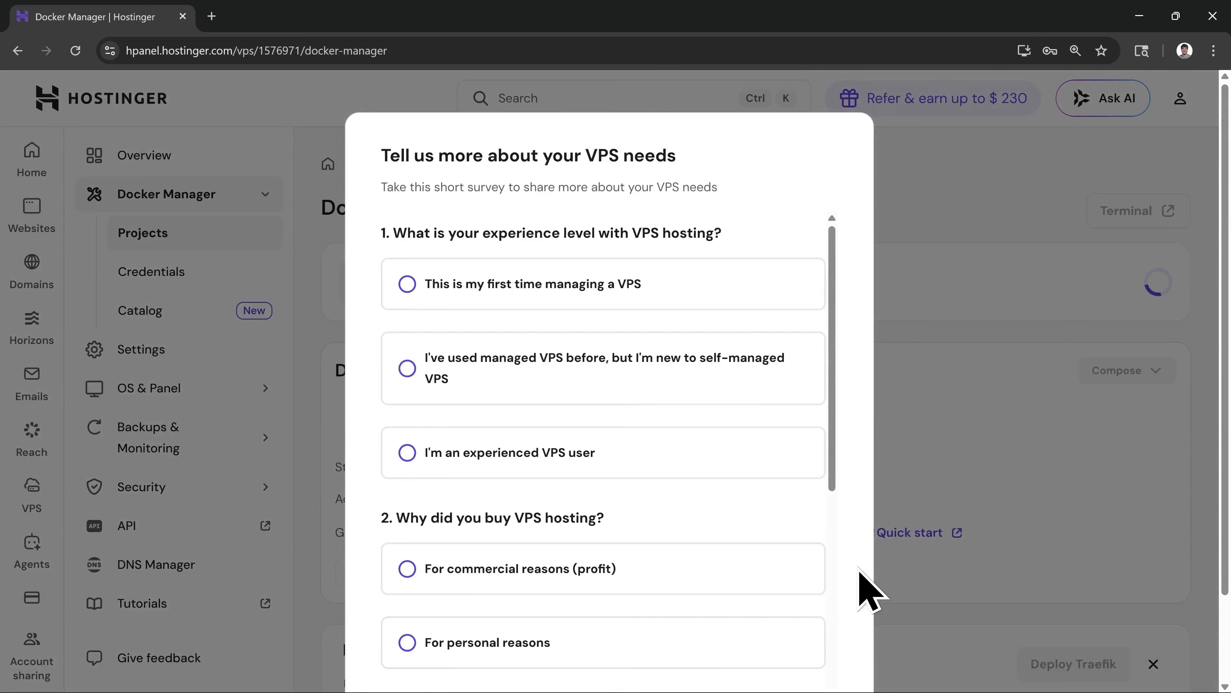
pyautogui.scroll(-2, 860, 591)
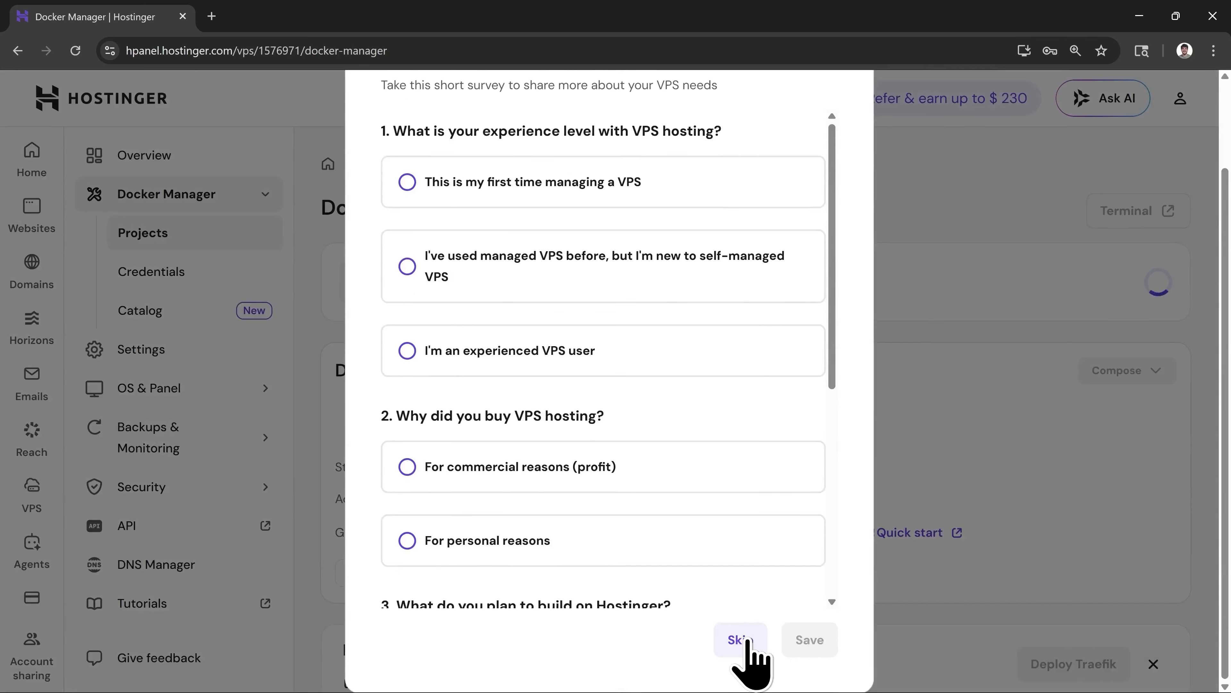
pyautogui.click(740, 640)
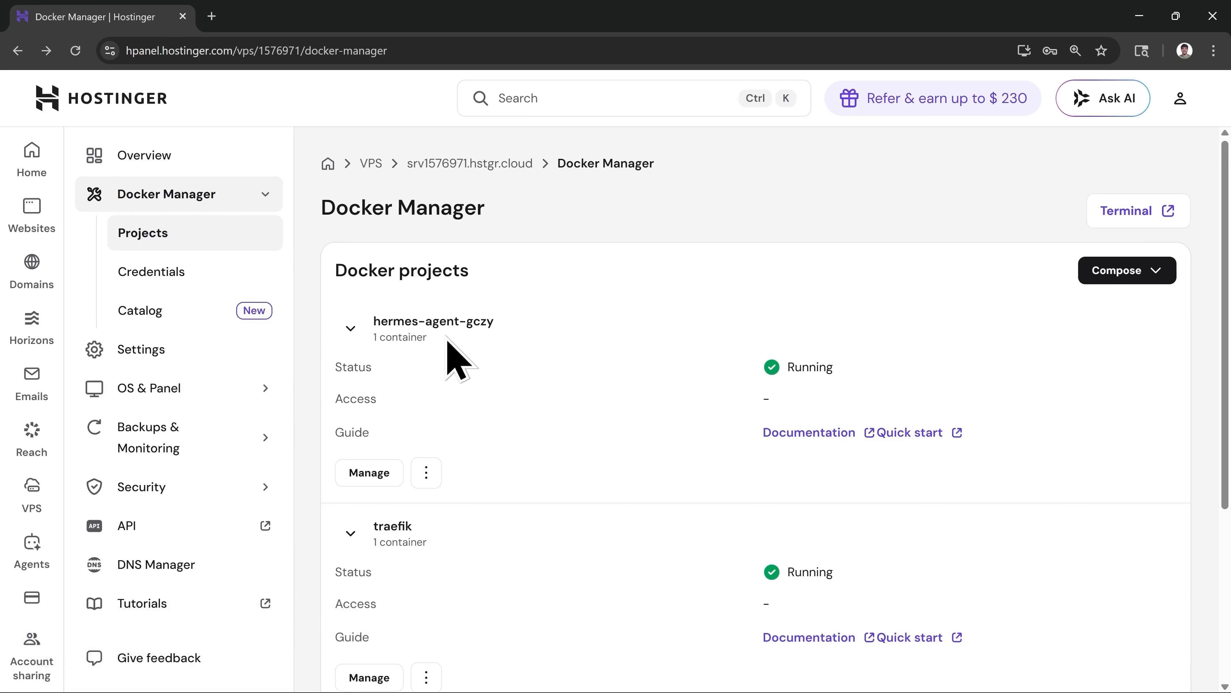
# - Open the hermes-agent-gczy Docker project for management and examine its environment variables
pyautogui.click(383, 473)
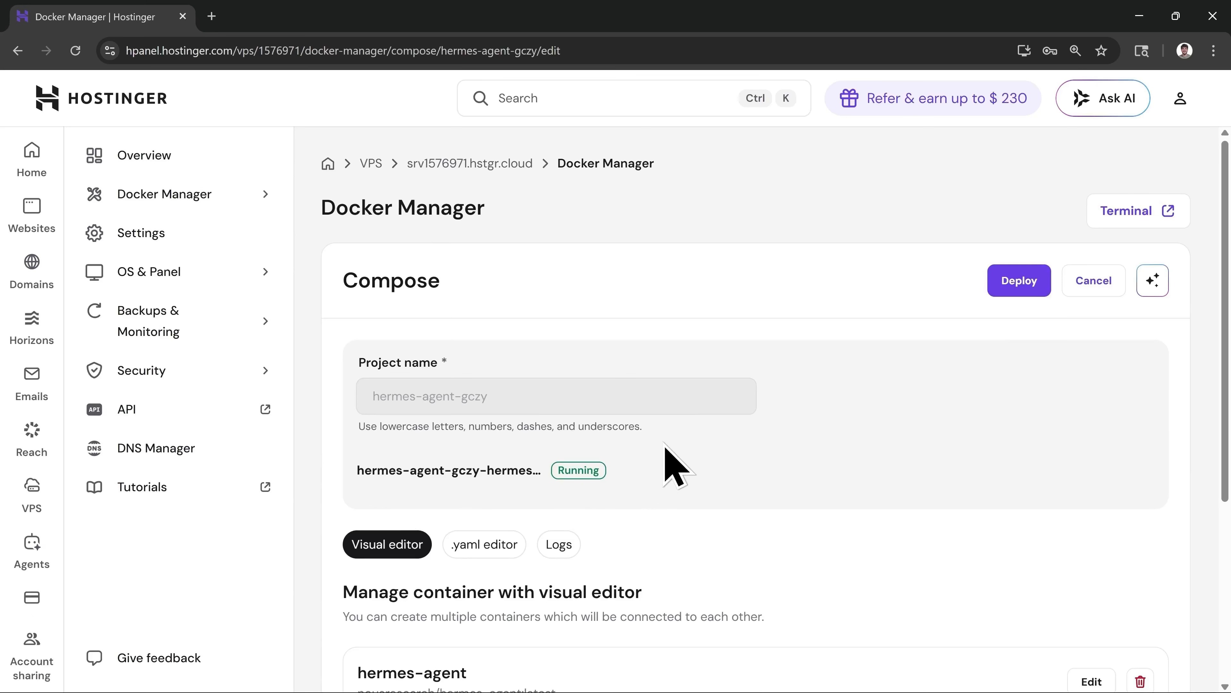
pyautogui.scroll(-5, 668, 468)
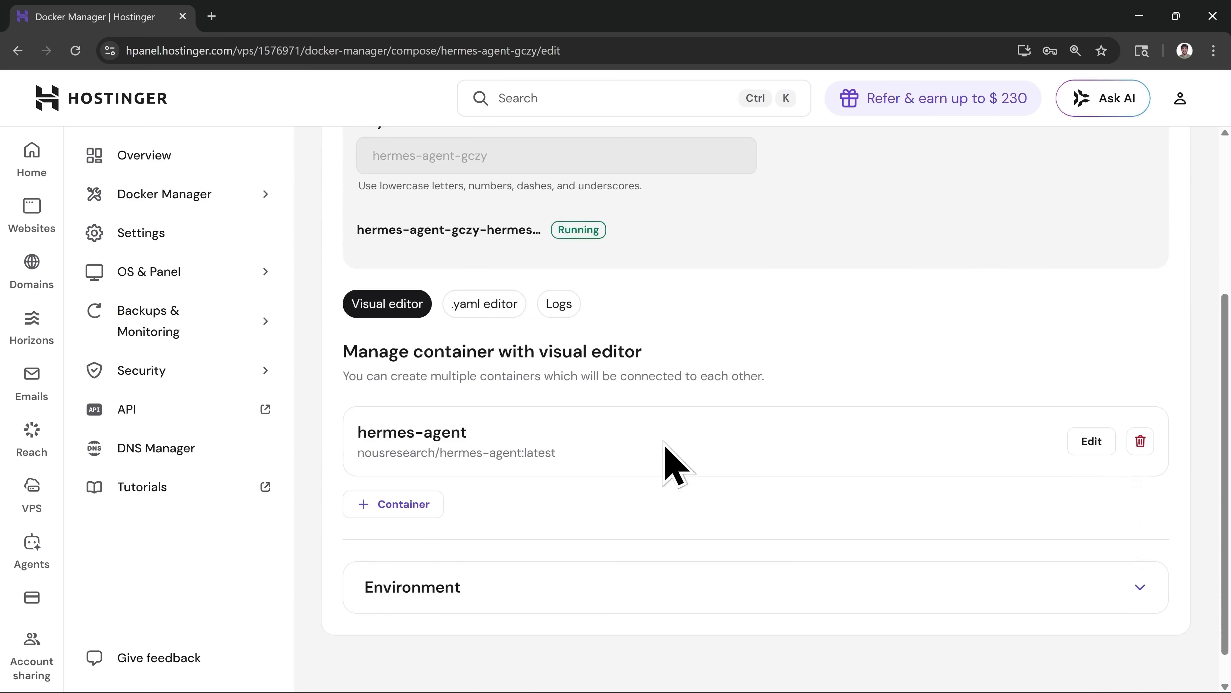
pyautogui.scroll(-1, 630, 480)
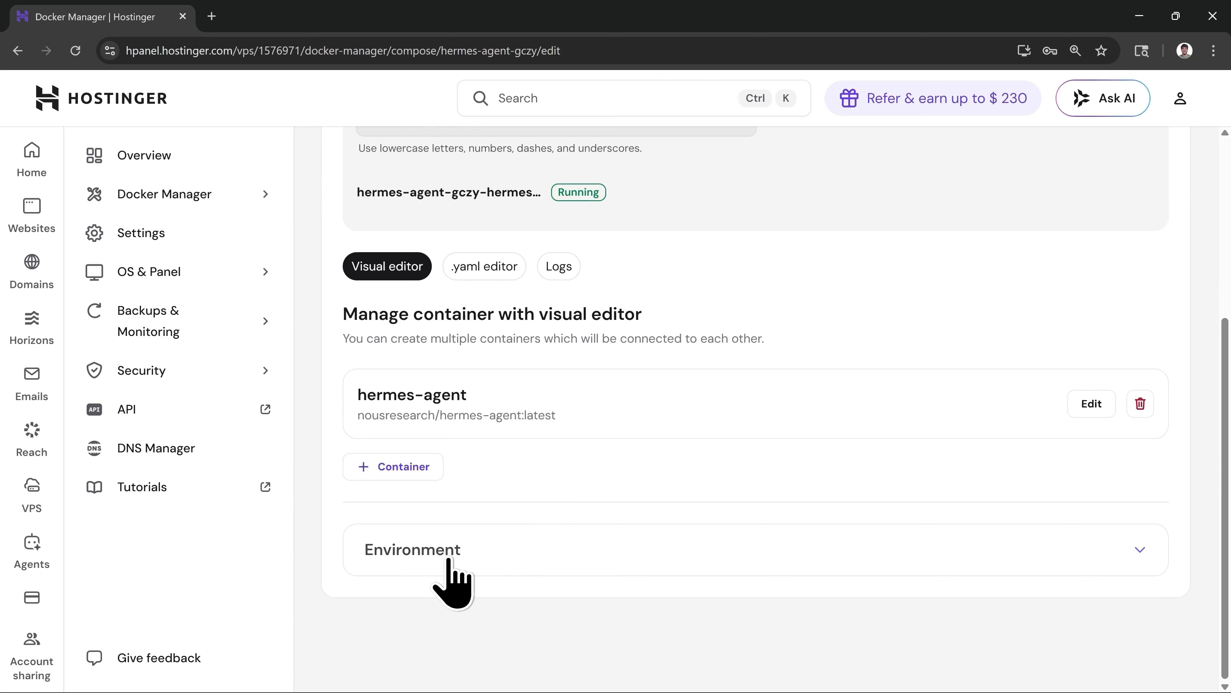
pyautogui.click(448, 562)
pyautogui.scroll(-3, 448, 562)
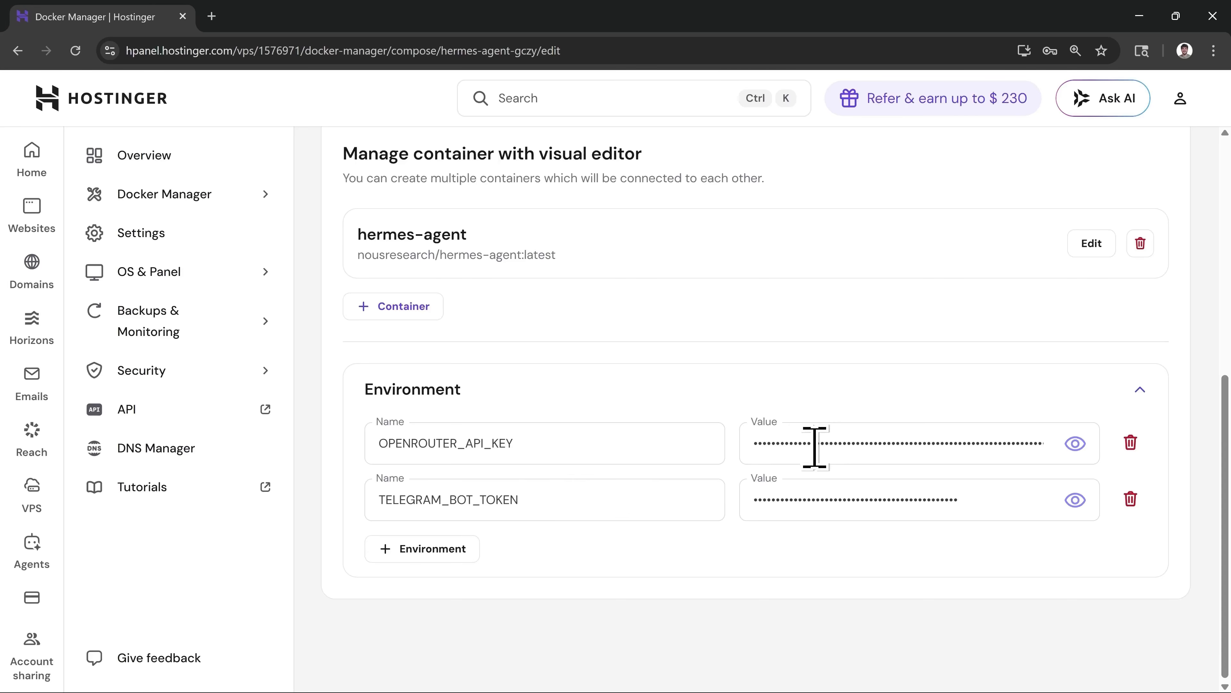
pyautogui.click(417, 556)
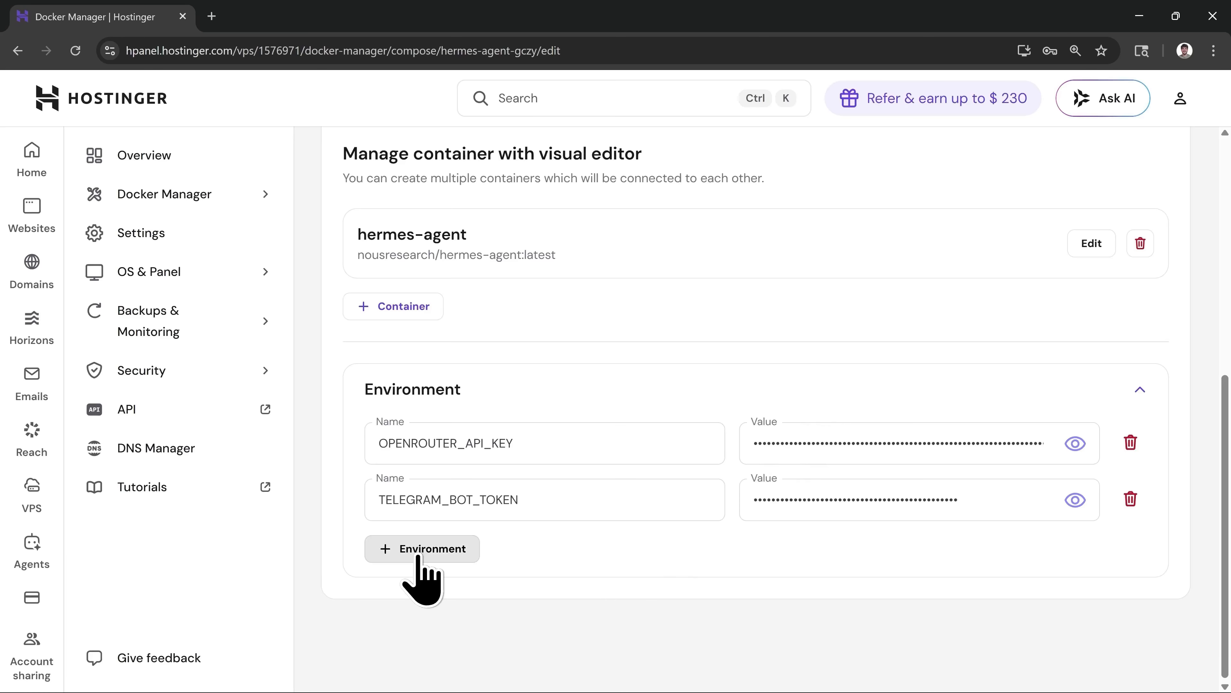
# - Leave the hermes-agent-gczy project's Compose editor without deploying changes and open the VPS web terminal
pyautogui.scroll(-1, 426, 557)
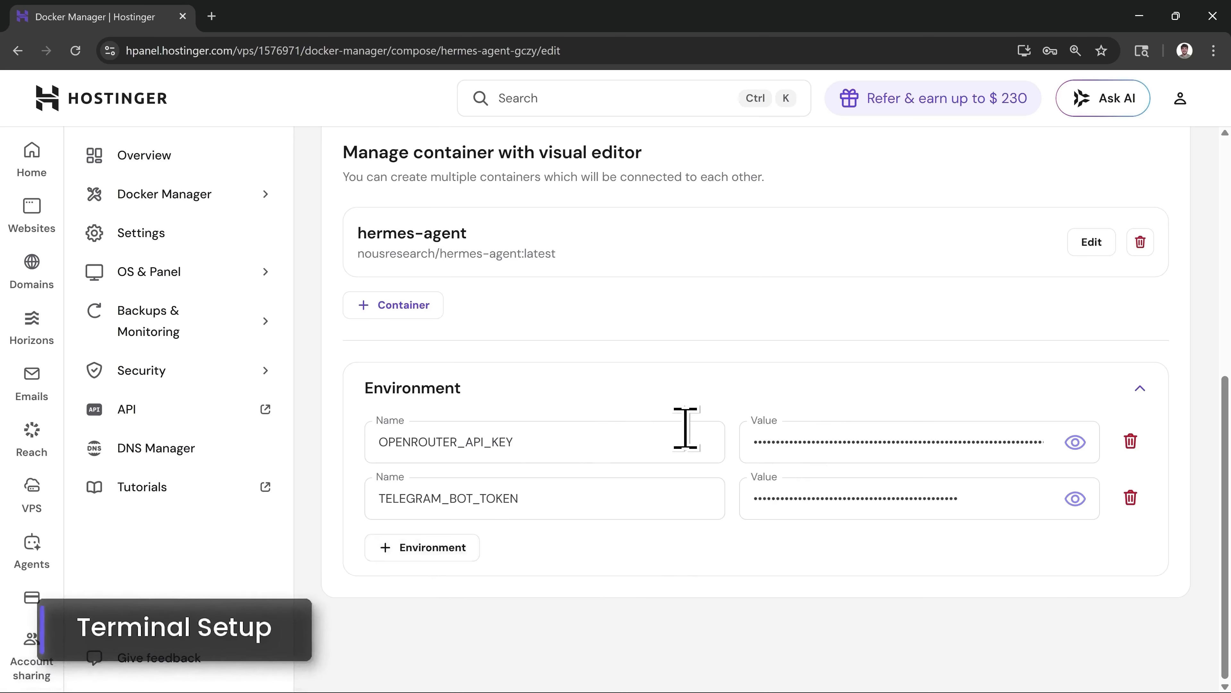
pyautogui.scroll(9, 688, 427)
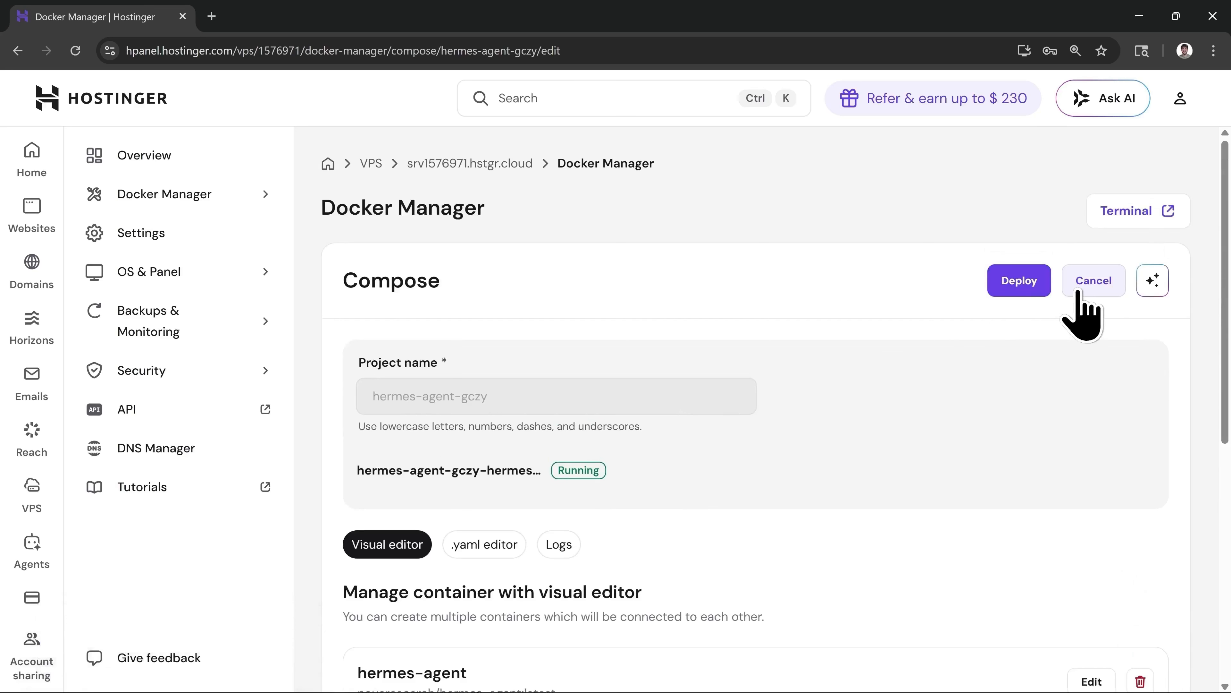
pyautogui.click(1082, 315)
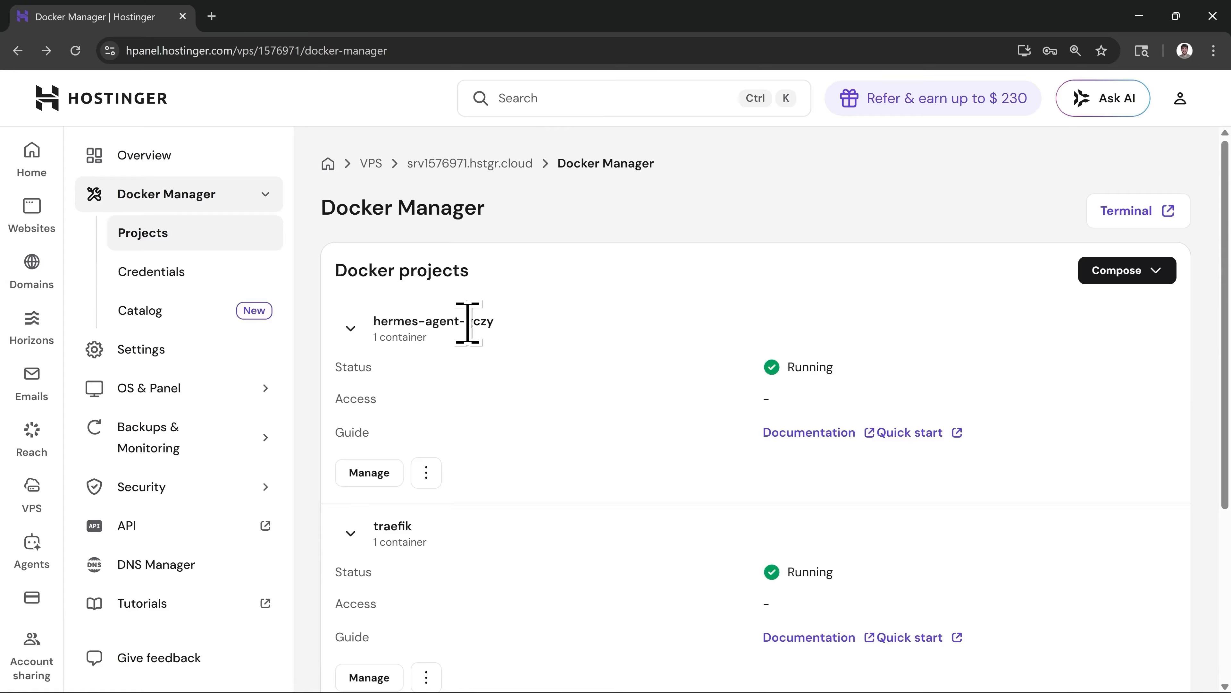
pyautogui.moveTo(469, 322); pyautogui.dragTo(497, 319)
pyautogui.click(484, 369)
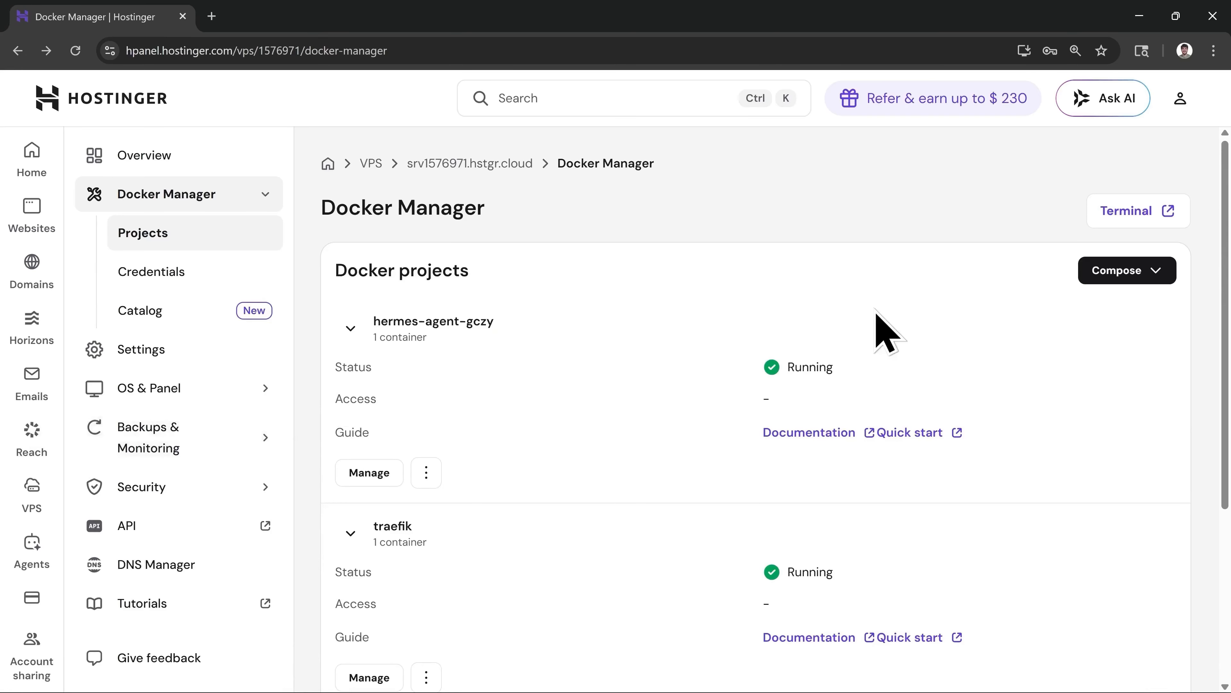
pyautogui.click(1124, 220)
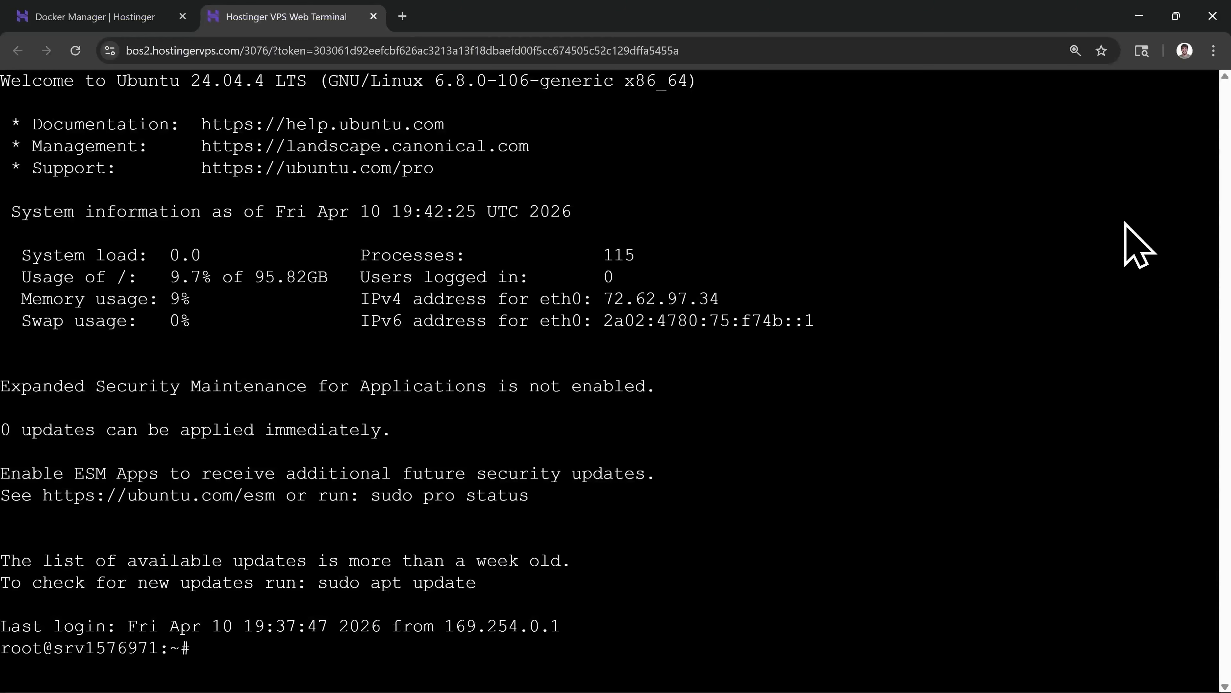
# - Change the working directory to /docker/hermes-agent-gczy in the VPS terminal
pyautogui.click(376, 492)
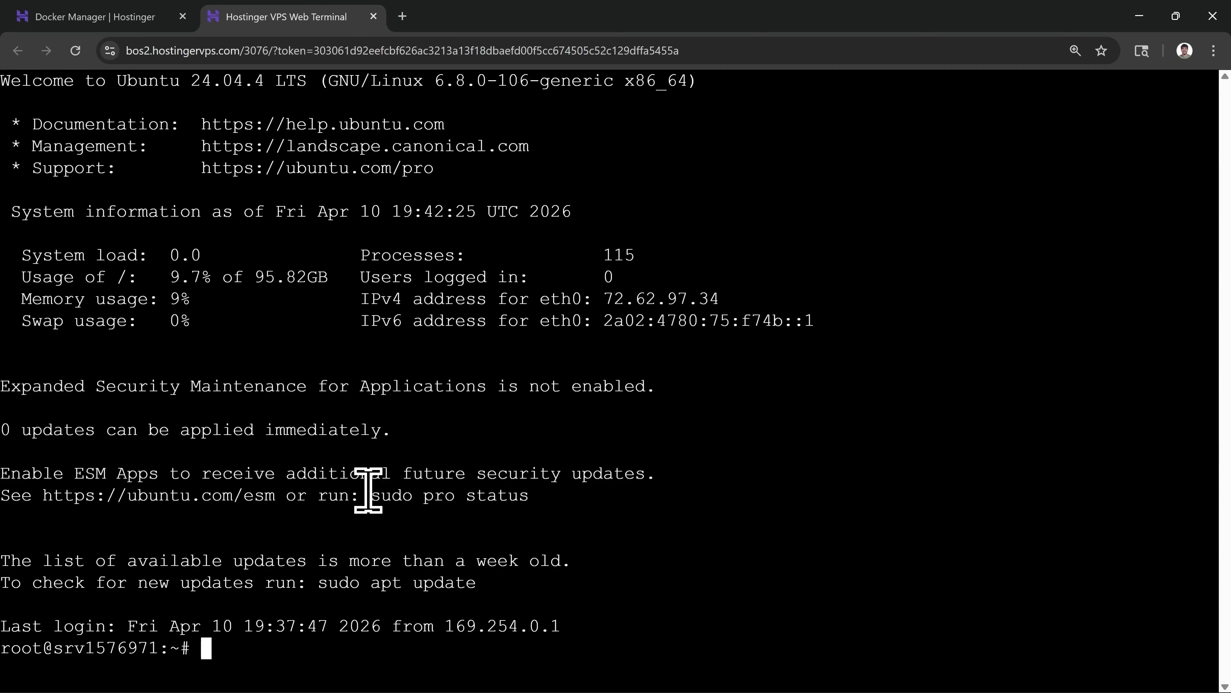
pyautogui.write('cd /docker/')
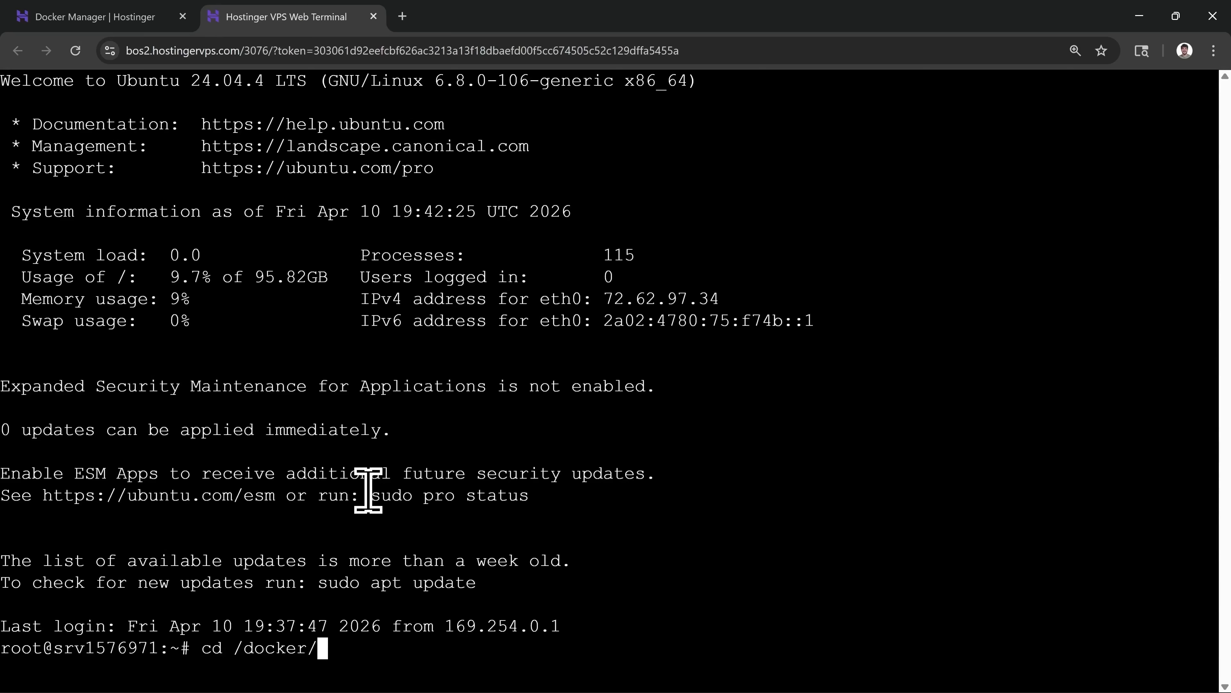
pyautogui.write('hermes-')
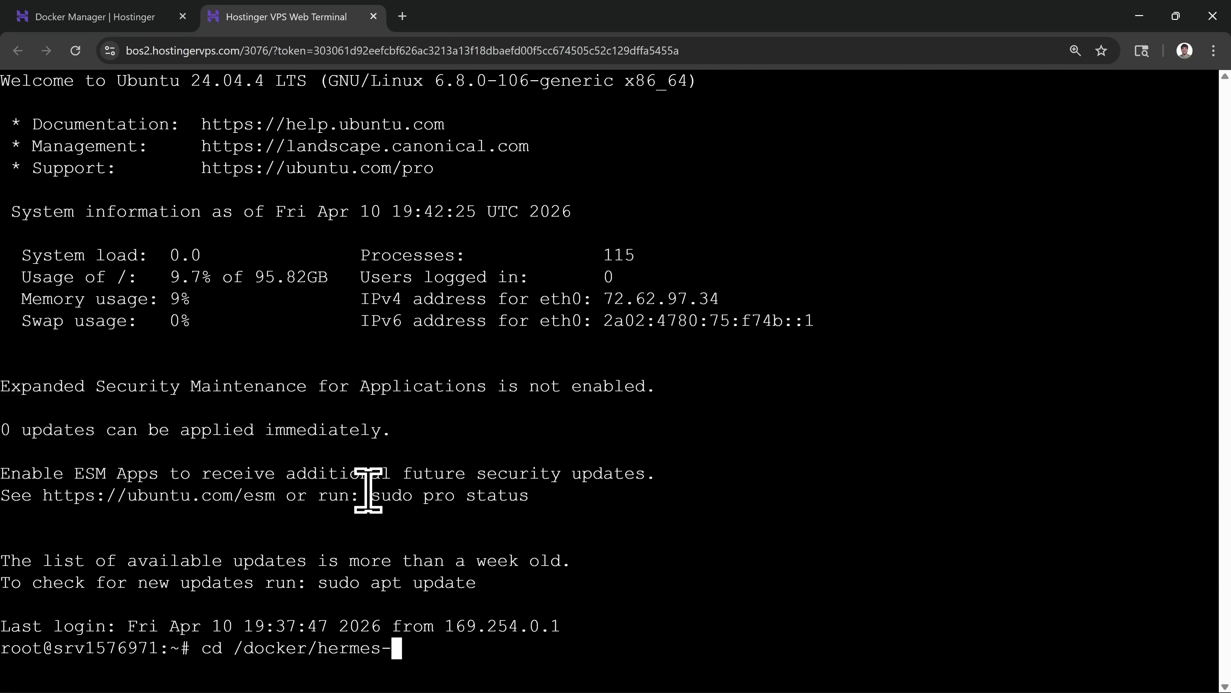
pyautogui.write('agent-gczy')
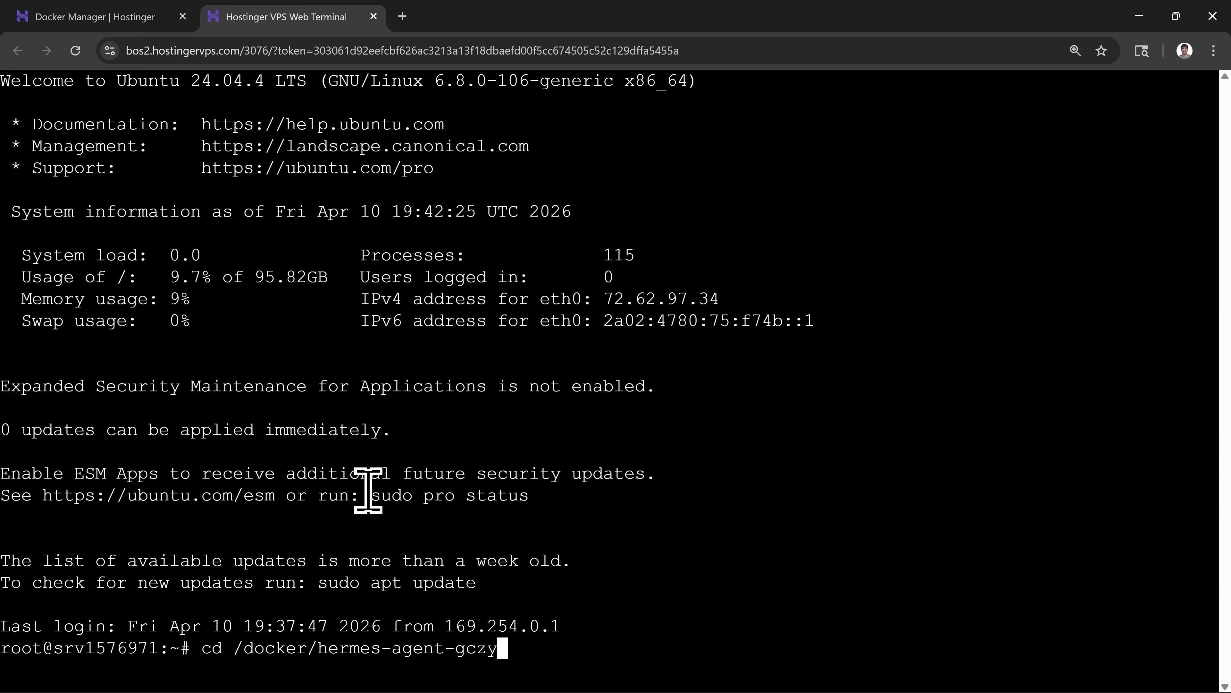
pyautogui.press('Return')
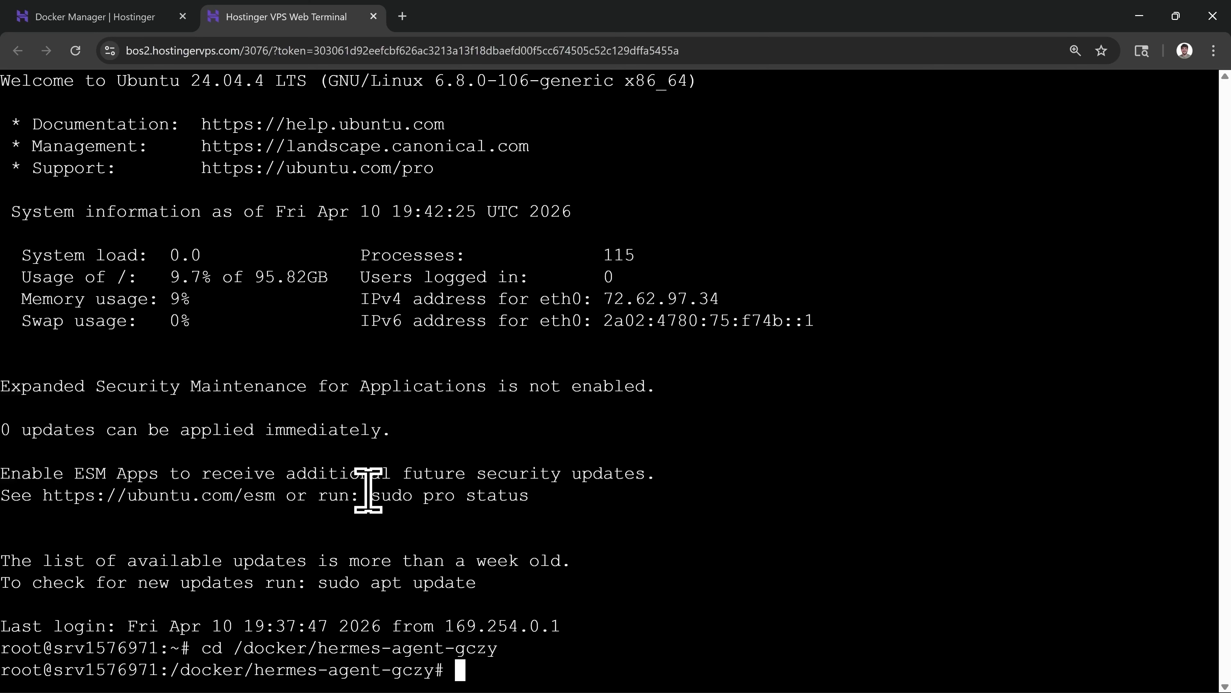
# - Open a shell inside the Hermes container with docker compose exec -it hermes-agent /bin/bash
pyautogui.write('docker compos')
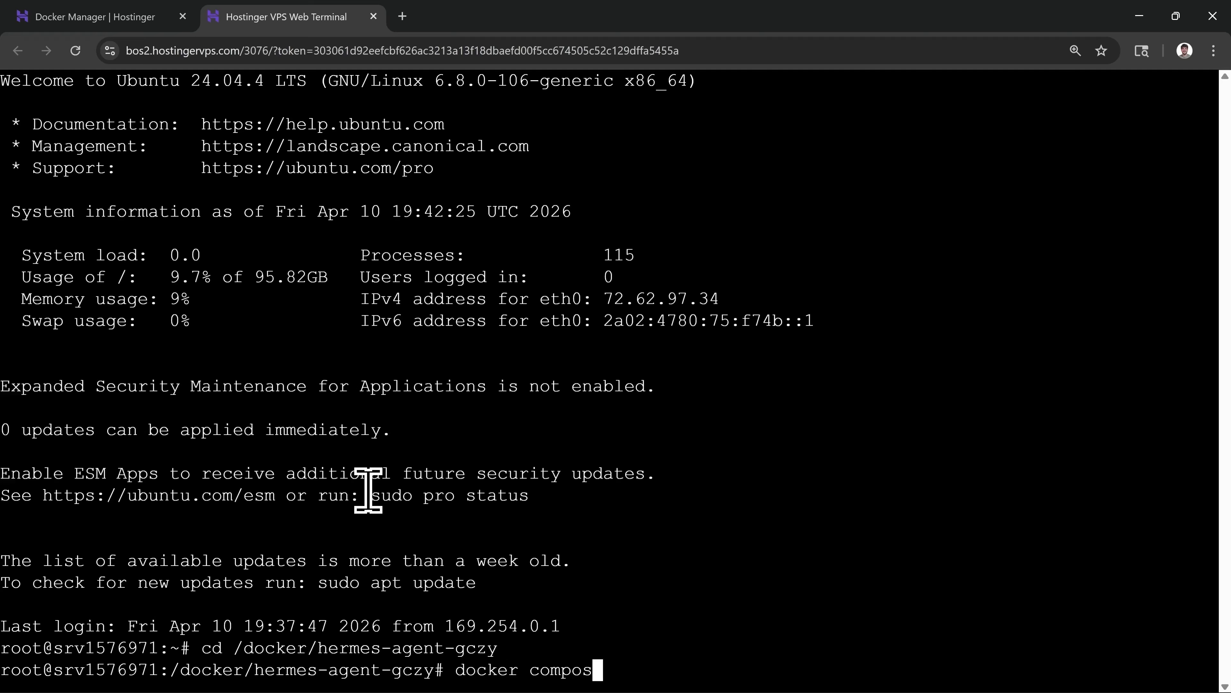
pyautogui.write('e exec -i')
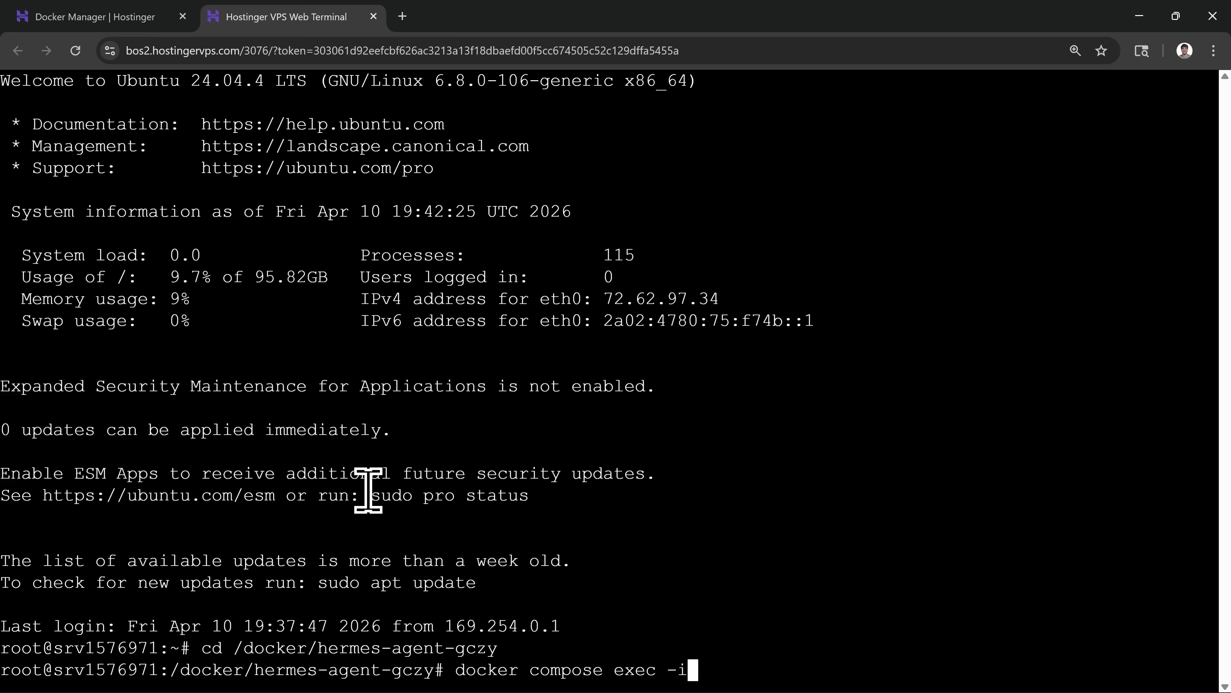
pyautogui.write('t hermes')
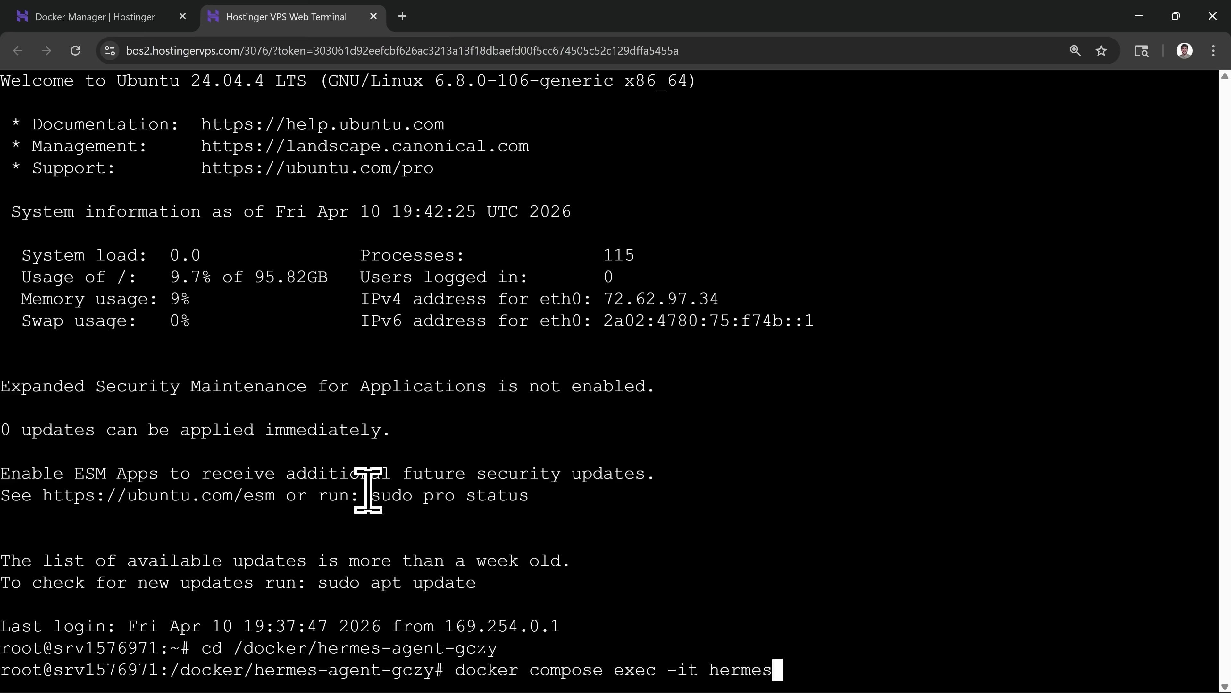
pyautogui.write('-agent /')
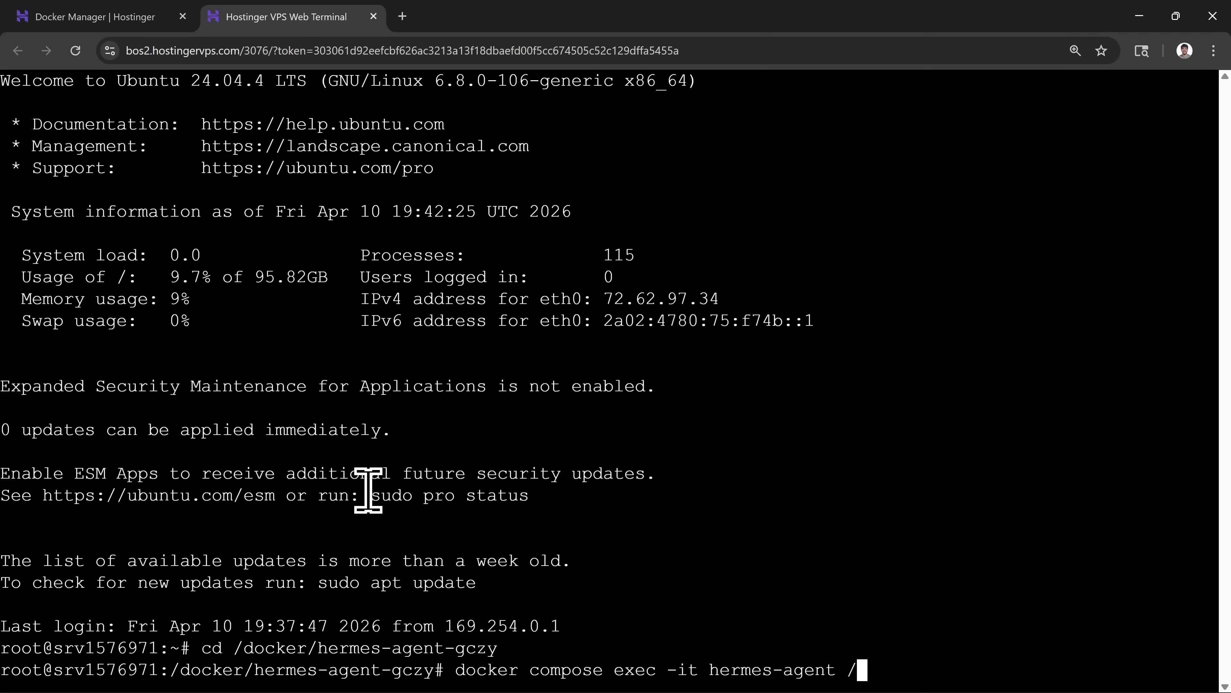
pyautogui.write('bin/bash')
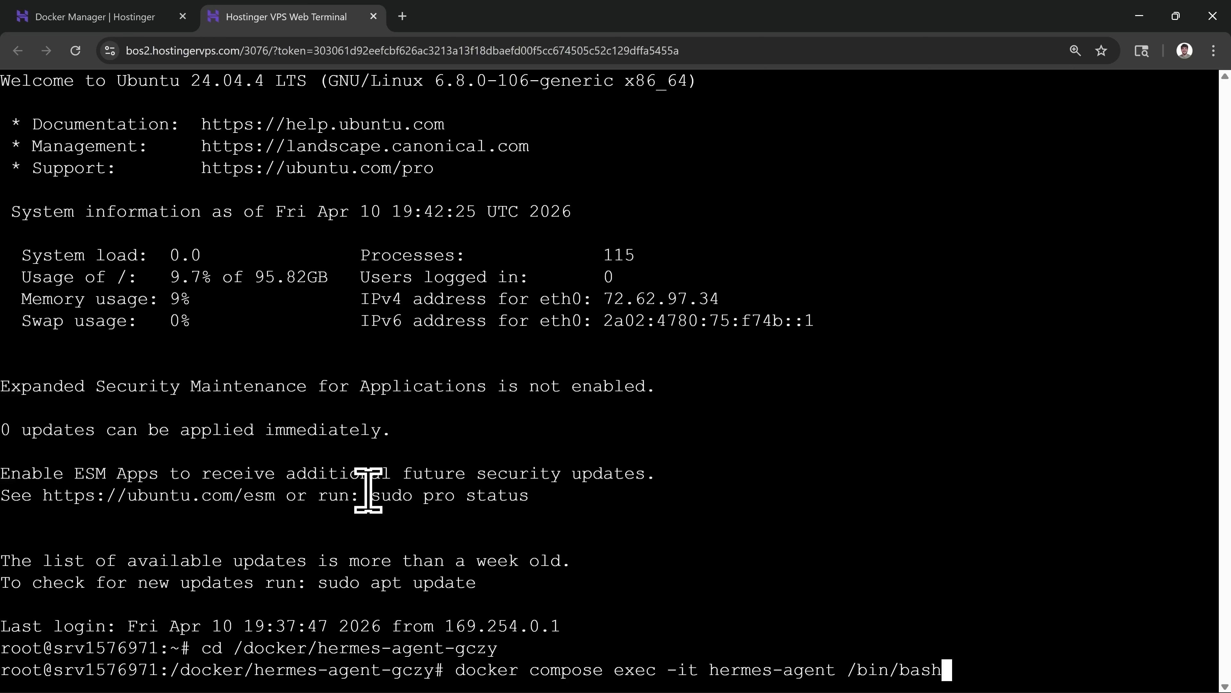
pyautogui.press('Return')
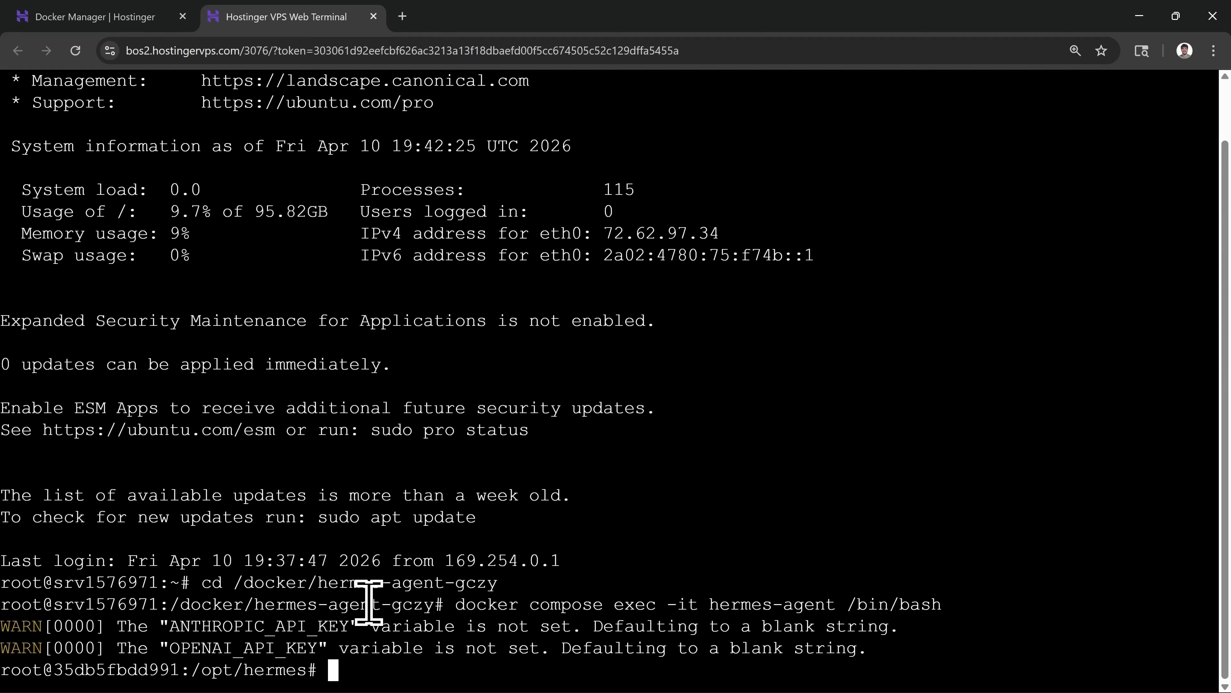
# - Run hermes status and examine the authentication providers, API-key providers, messaging platforms and gateway service sections
pyautogui.write('hermes ')
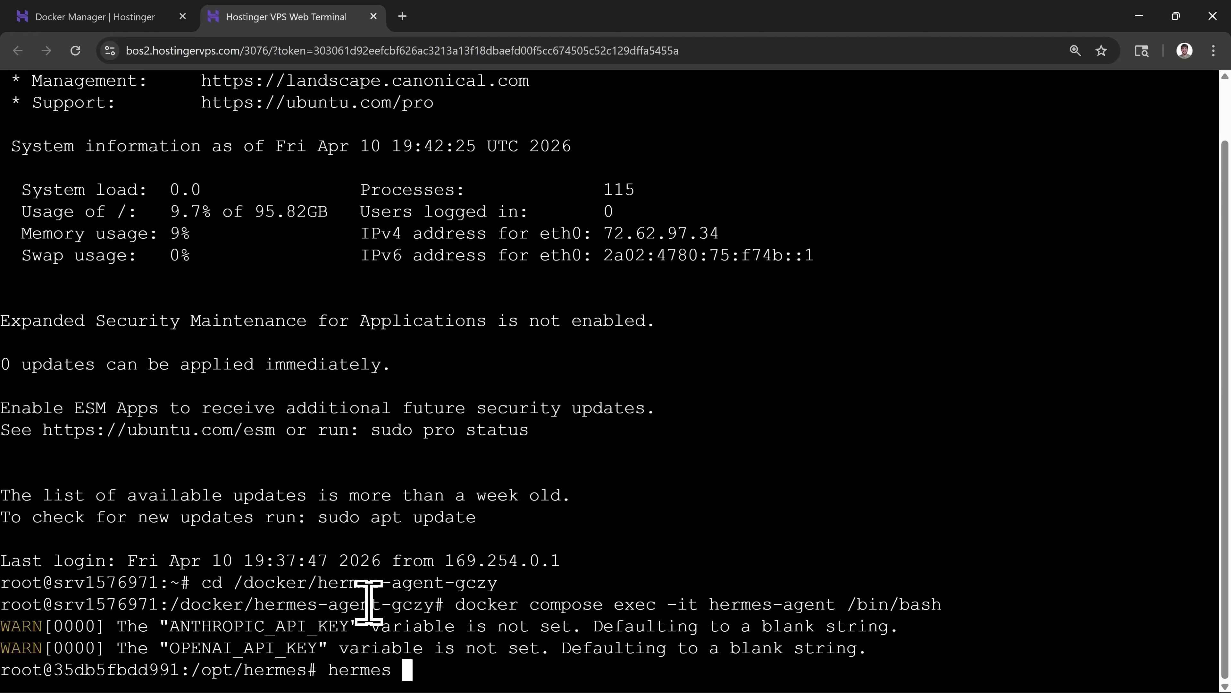
pyautogui.write('status')
pyautogui.press('Return')
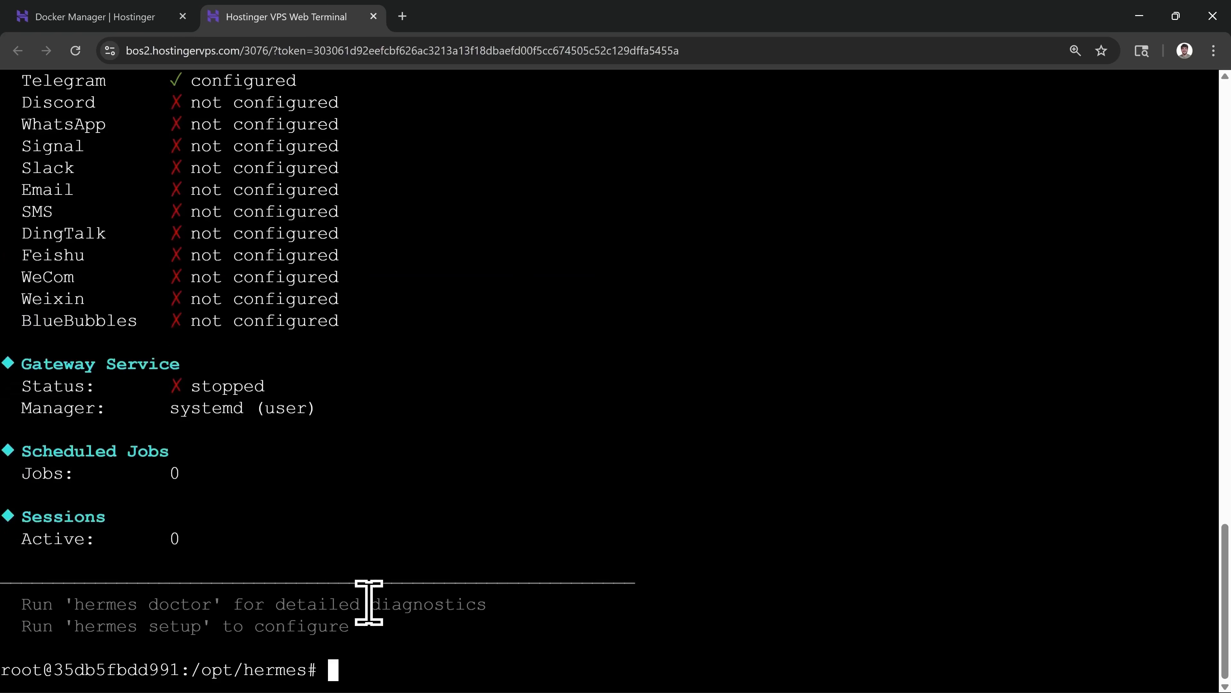
pyautogui.scroll(4, 376, 512)
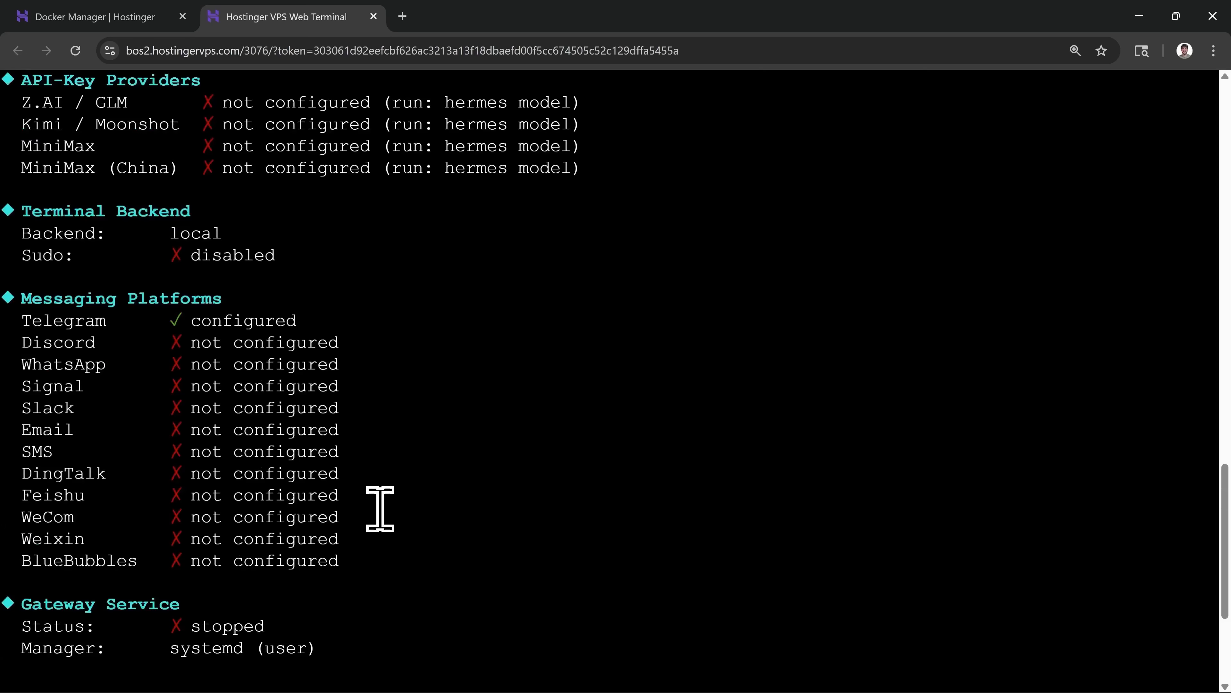
pyautogui.scroll(3, 380, 509)
pyautogui.scroll(3, 380, 509)
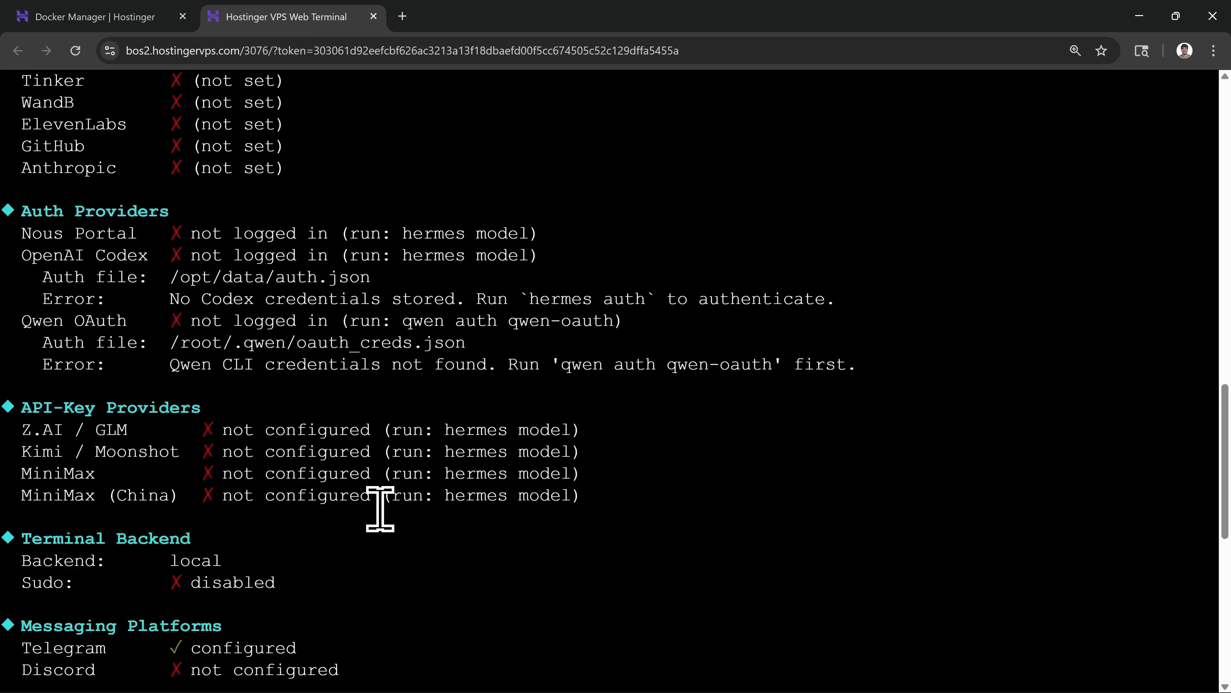
pyautogui.scroll(-4, 380, 509)
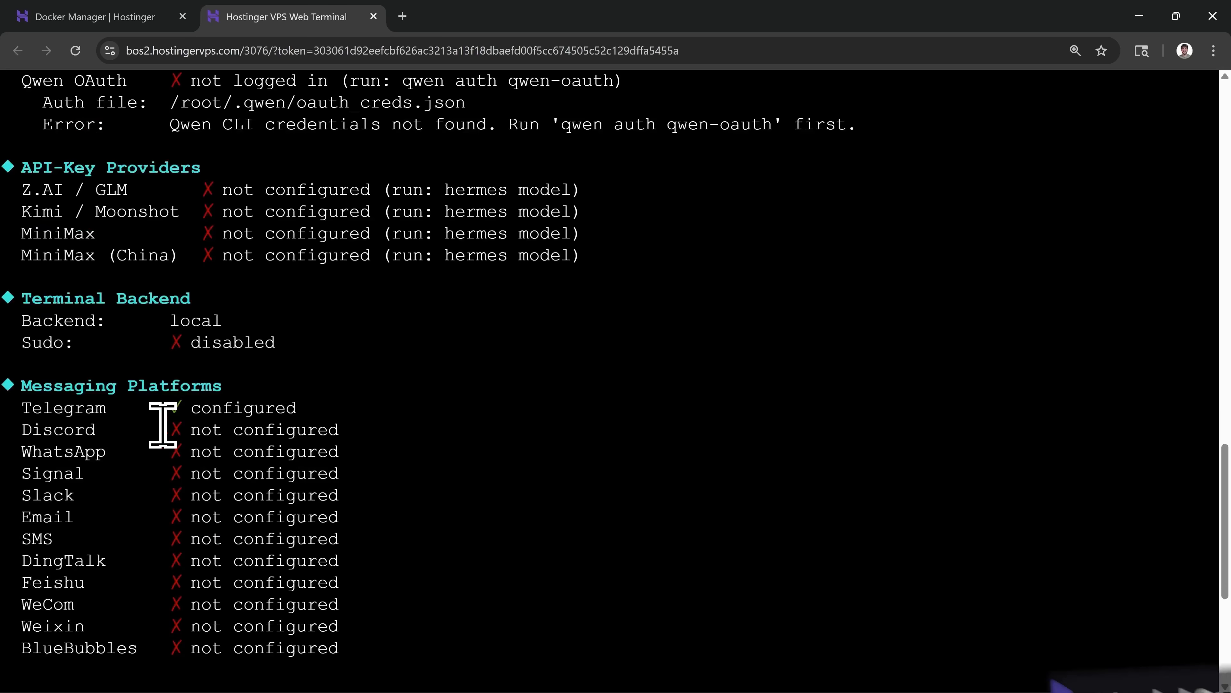
pyautogui.scroll(-4, 440, 529)
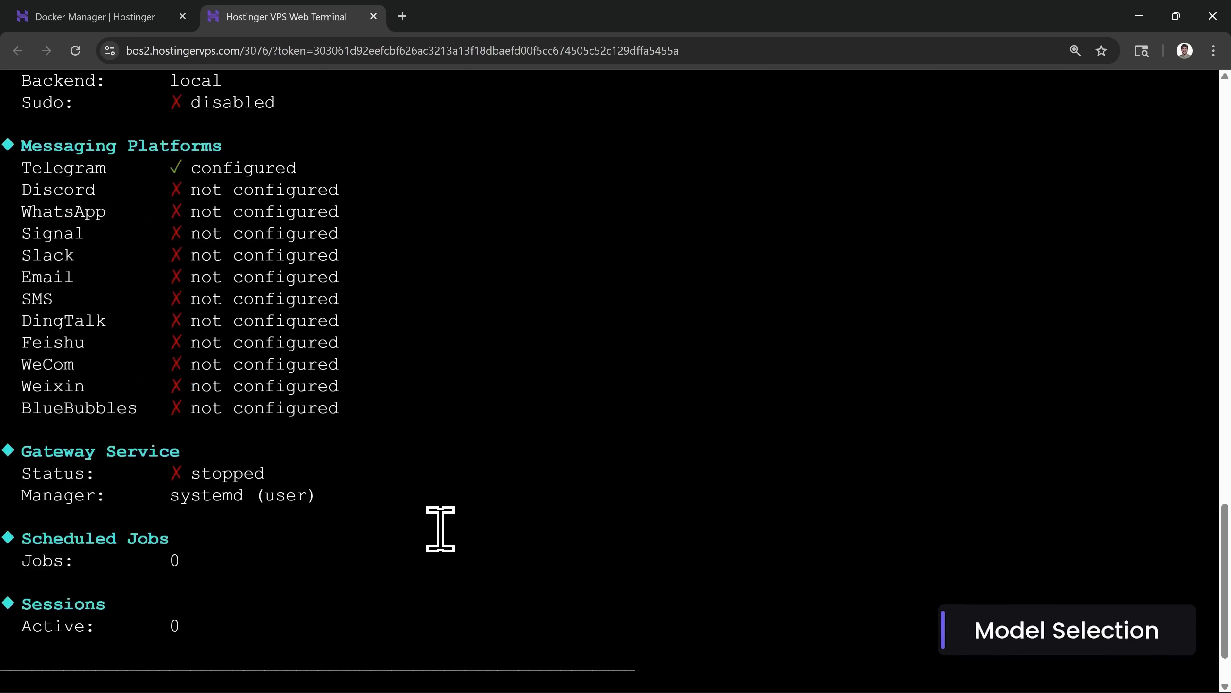
pyautogui.scroll(-2, 441, 529)
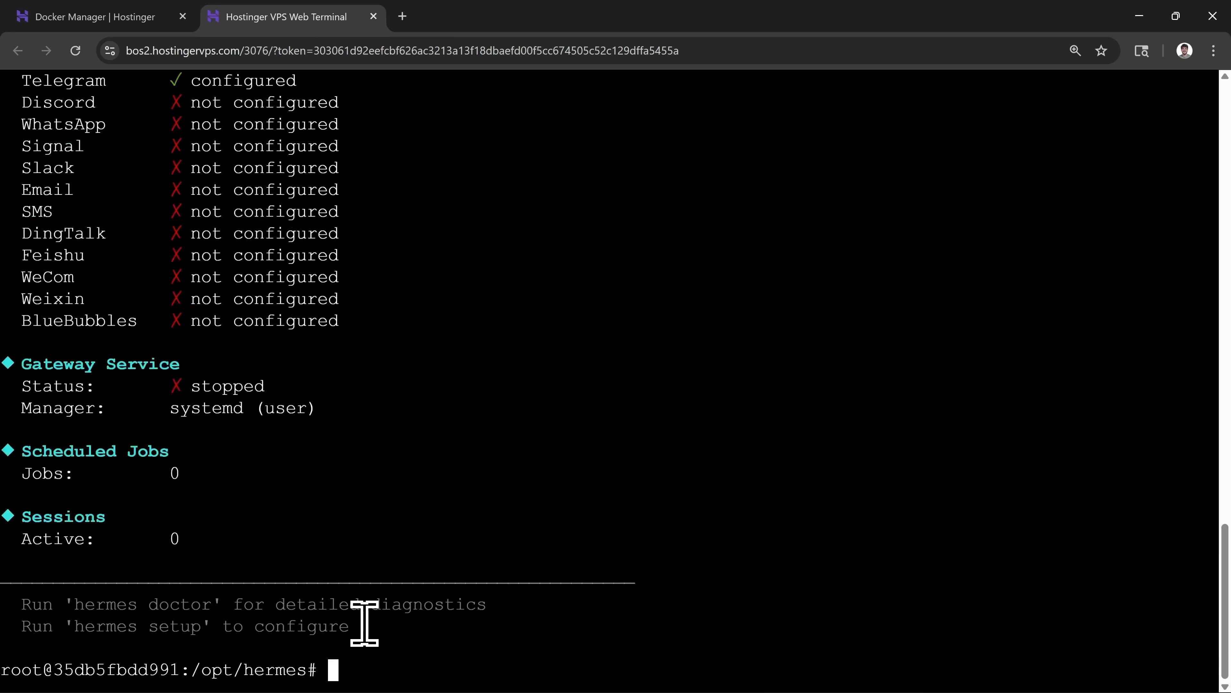
# - Run hermes model and choose OpenRouter as the provider
pyautogui.write('hermes')
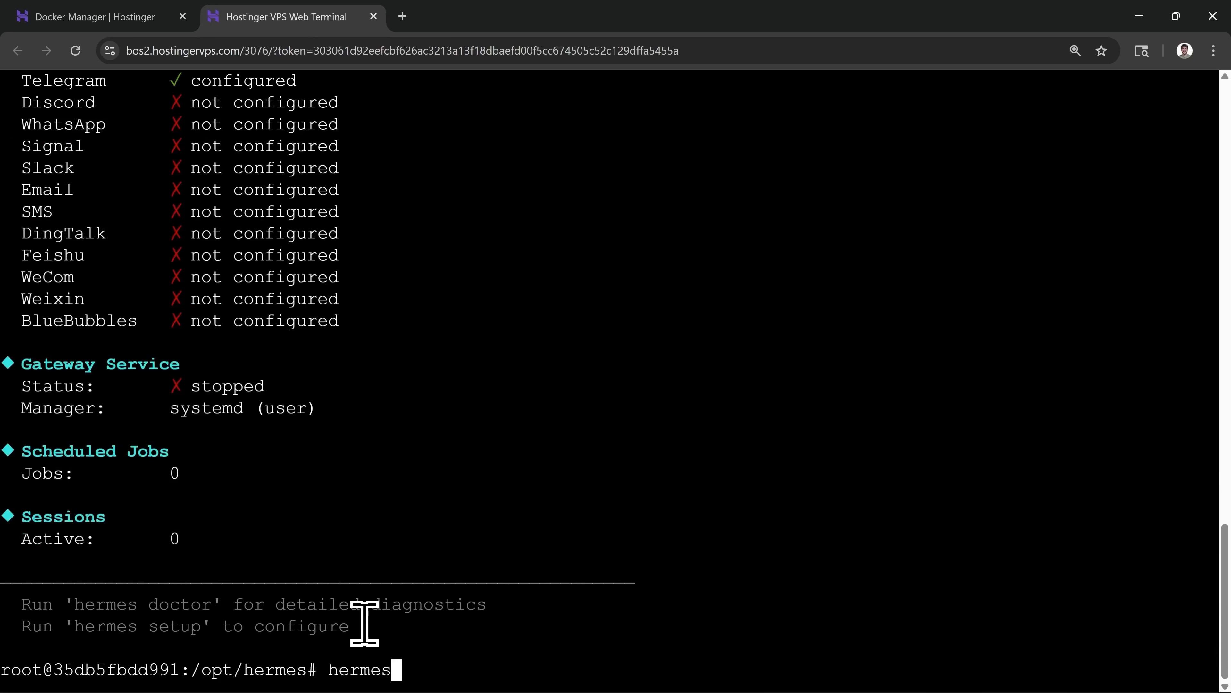
pyautogui.write(' model')
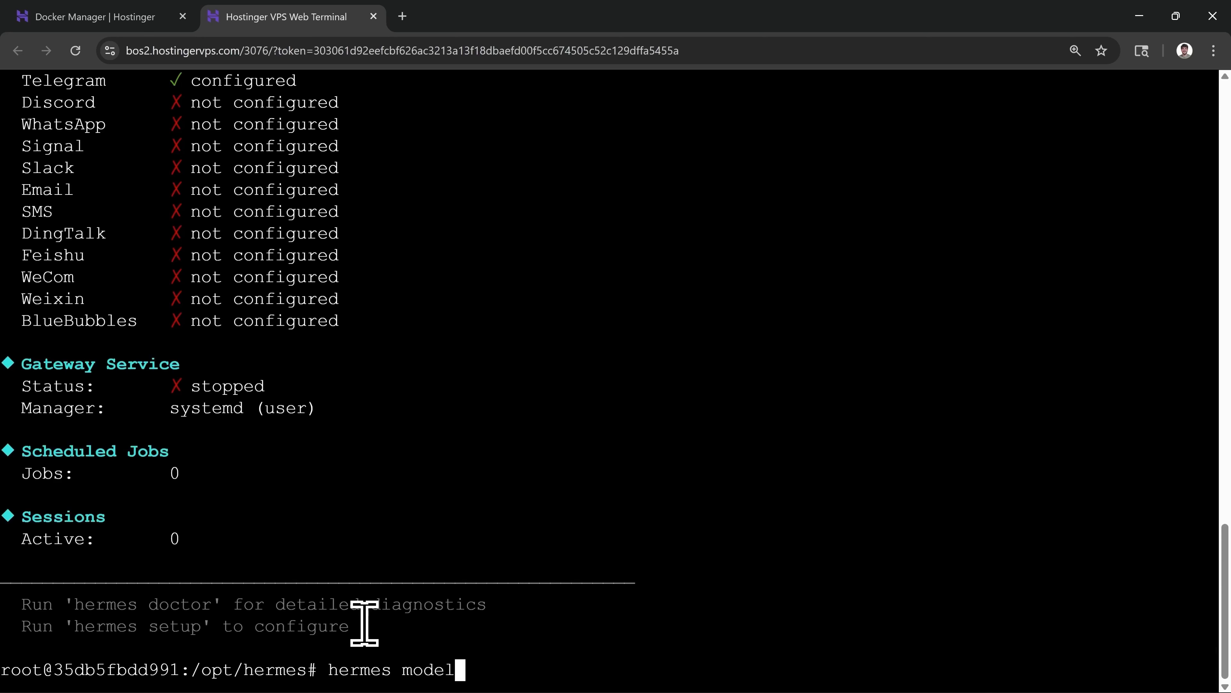
pyautogui.press('Return')
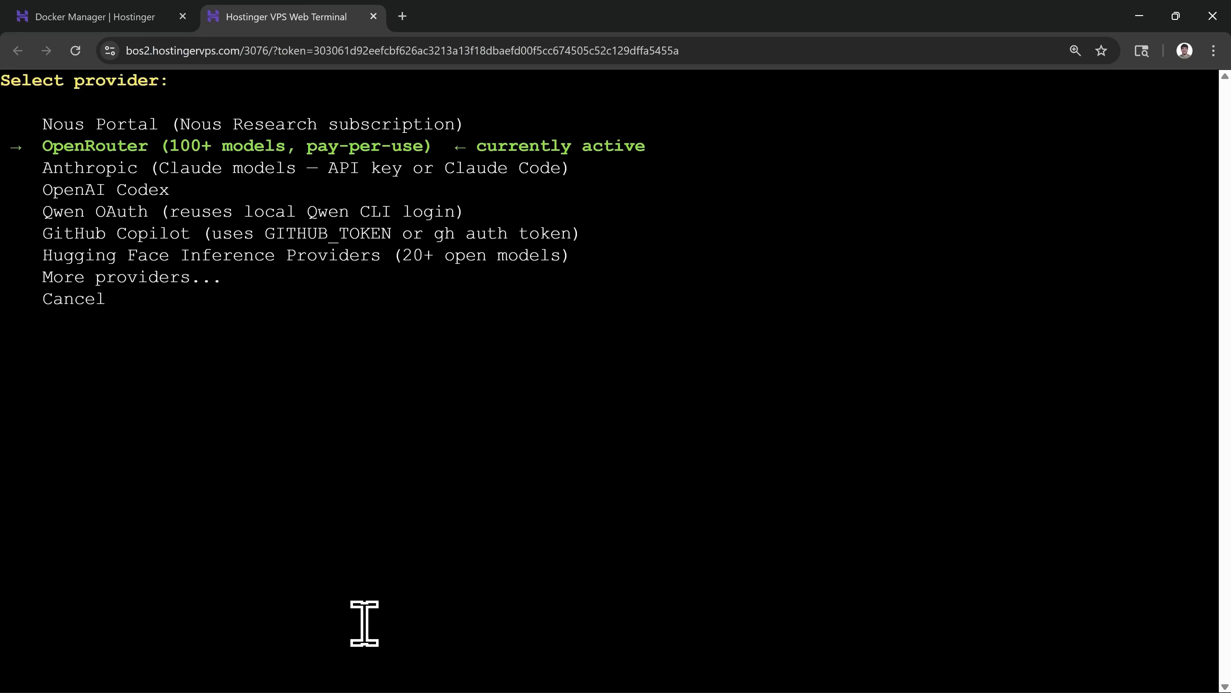
pyautogui.press('Return')
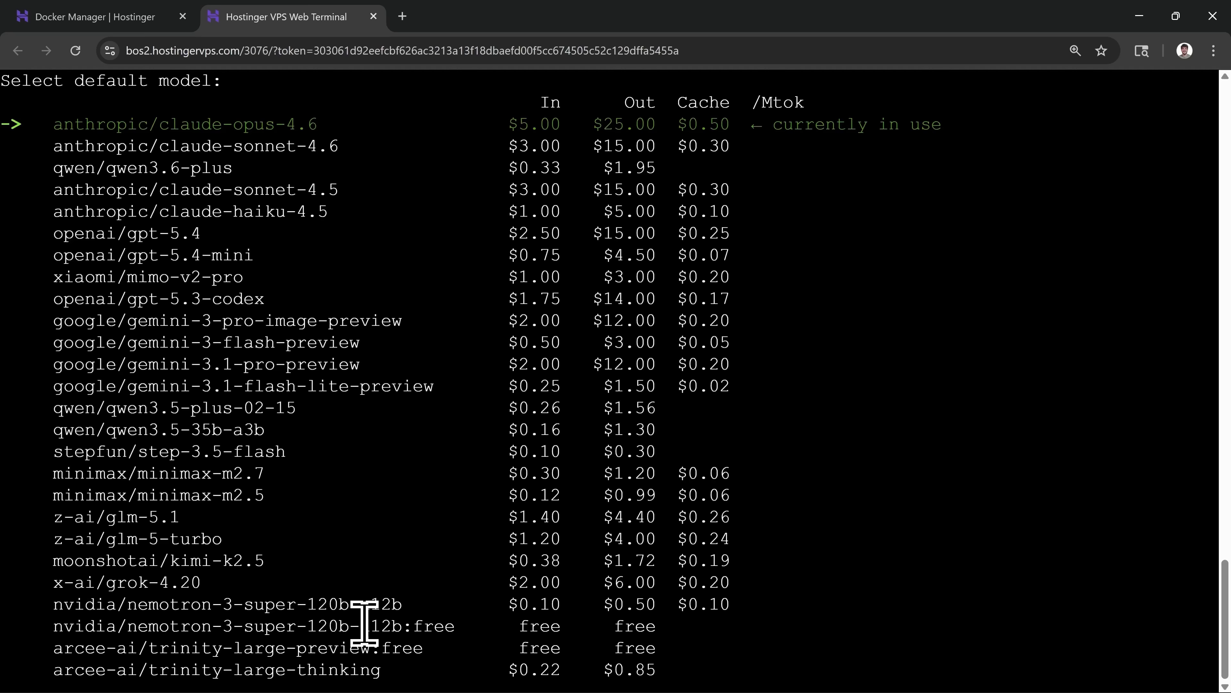
# - Set openai/gpt-5.4-mini as the default model
pyautogui.press('Down')
pyautogui.press('Down')
pyautogui.press('Down')
pyautogui.press('Down')
pyautogui.press('Down')
pyautogui.press('Down')
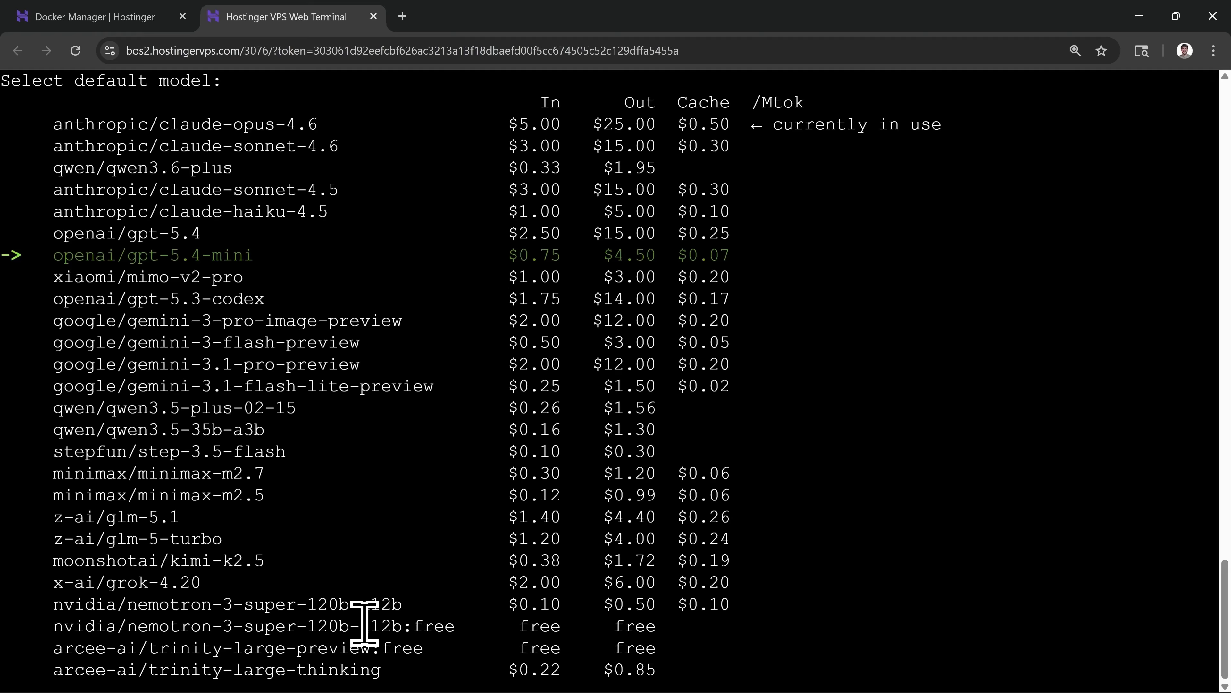
pyautogui.press('Return')
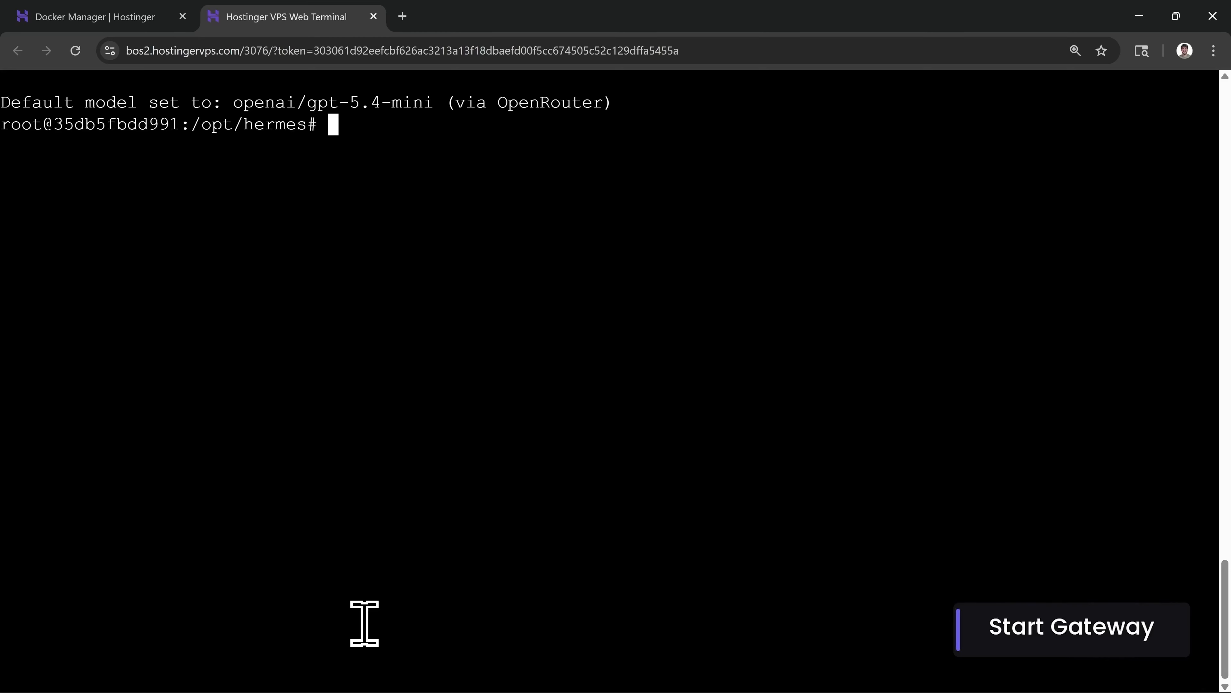
# - Try to start the messaging gateway with hermes gateway start
pyautogui.write('hermes ')
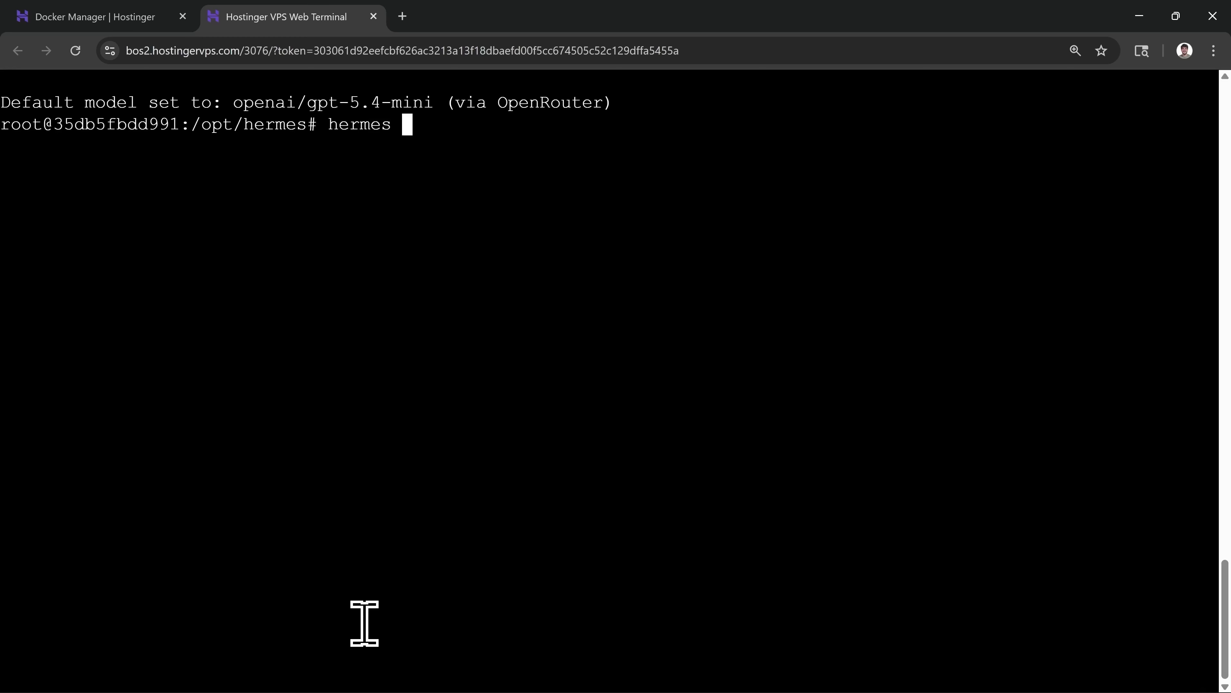
pyautogui.write('gateway star')
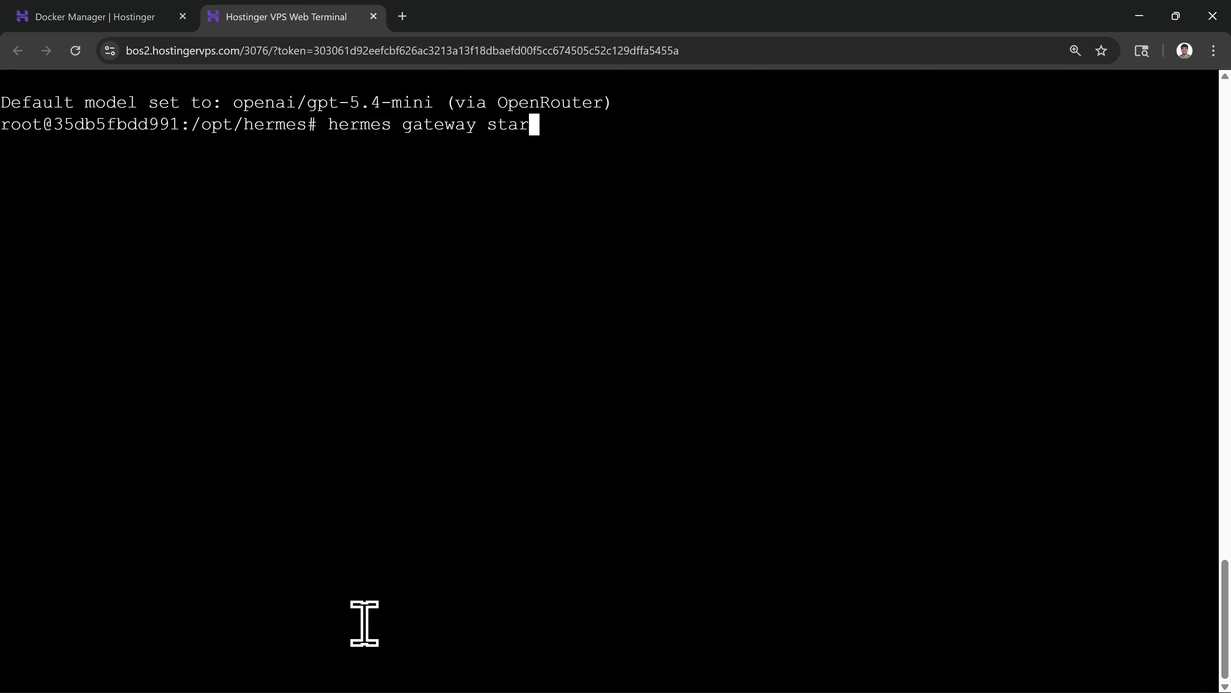
pyautogui.write('t')
pyautogui.press('Return')
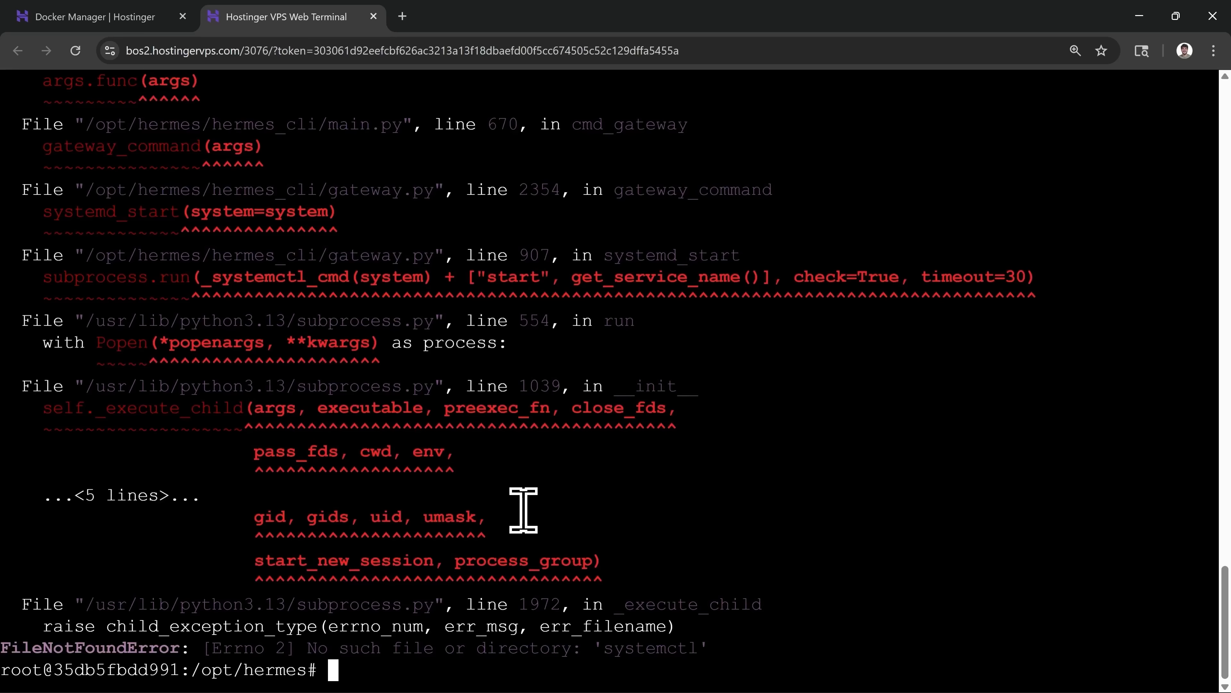
# - Run the messaging gateway with the command hermes gateway
pyautogui.write('hermes gate')
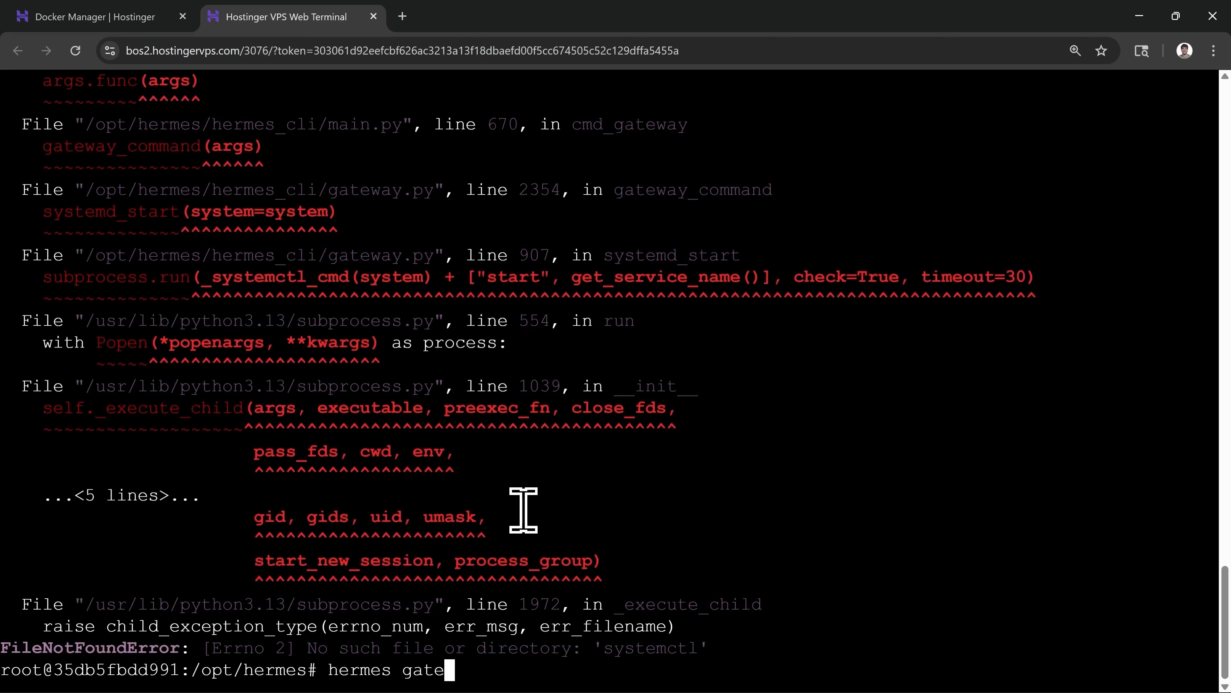
pyautogui.write('way')
pyautogui.press('Return')
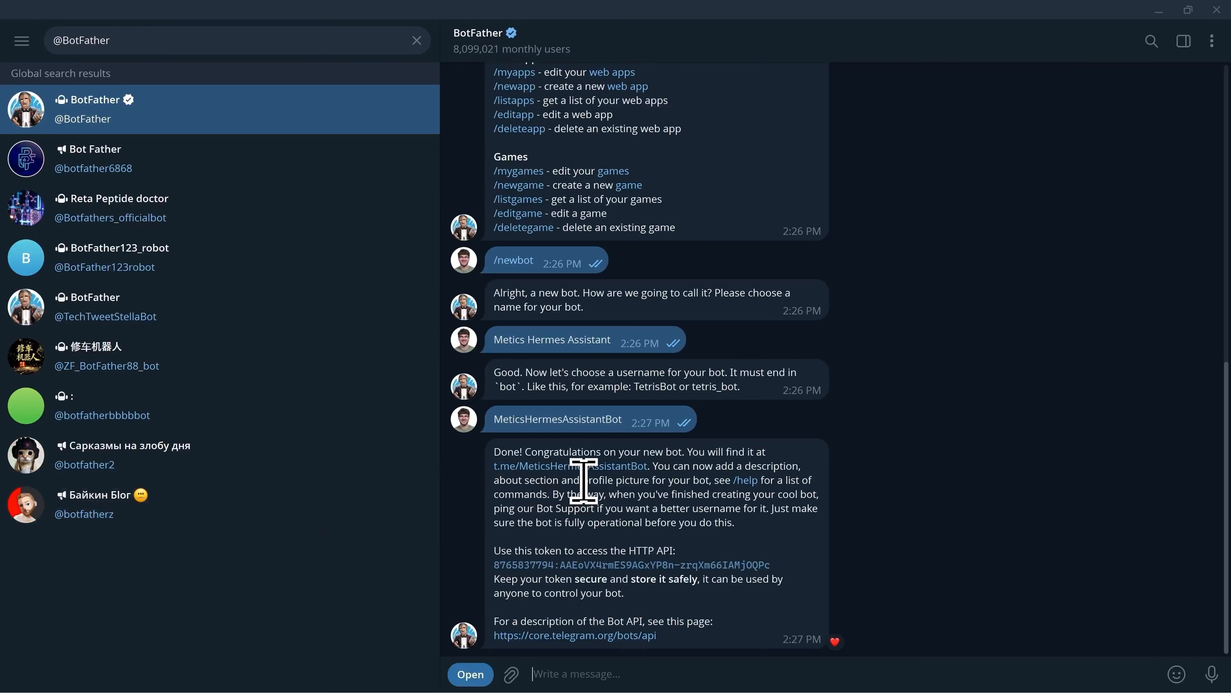
# - In Telegram, open the Metics Hermes Assistant chat through the link in BotFather's confirmation message and start the bot
pyautogui.click(580, 466)
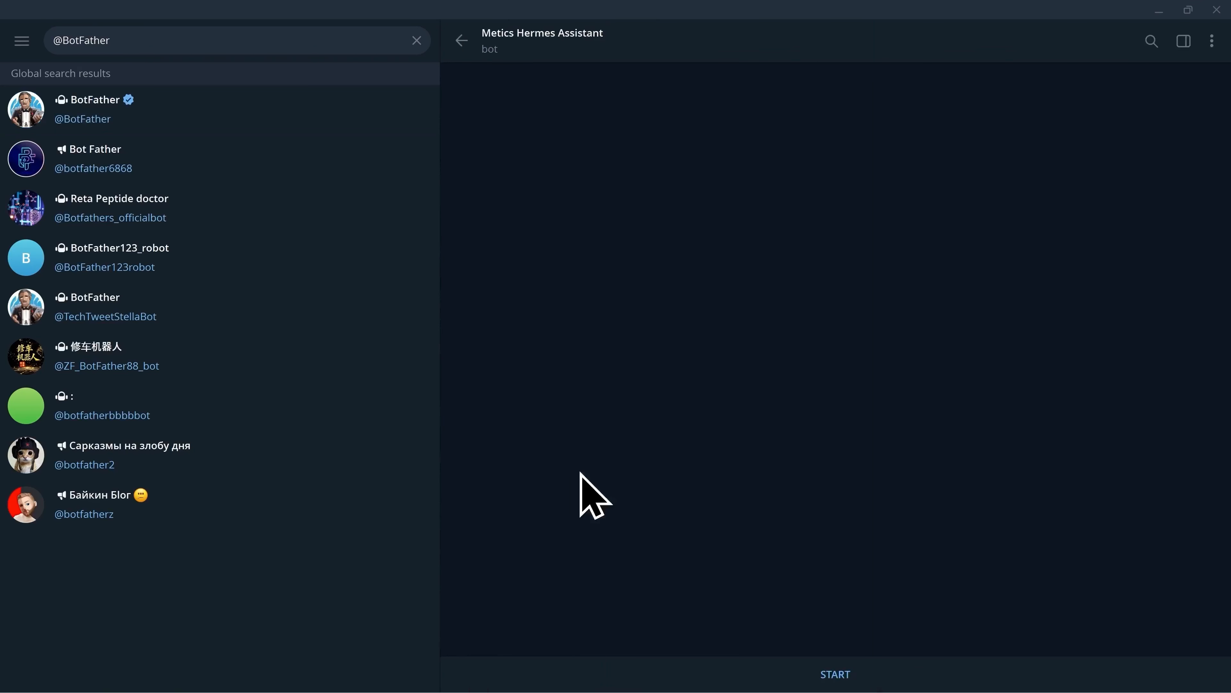
pyautogui.click(835, 675)
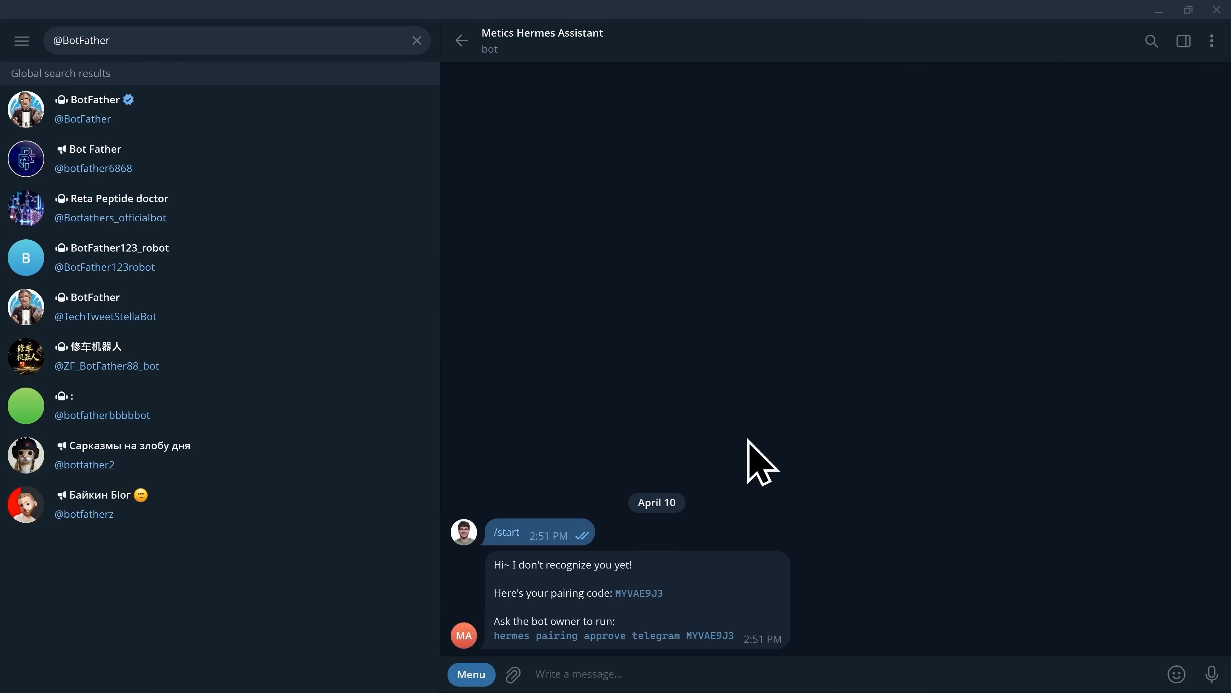
pyautogui.doubleClick(713, 588)
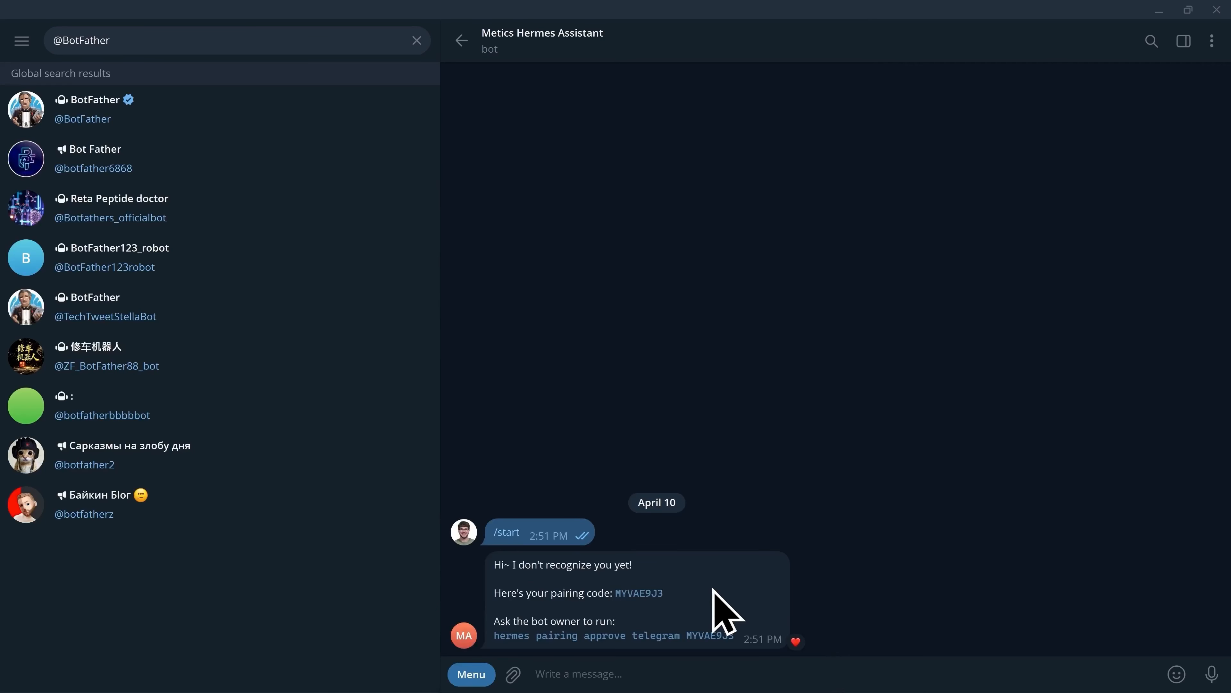
# - Copy the Telegram pairing approval command with its pairing code from the bot's reply and run it in the Hostinger VPS web terminal
pyautogui.click(607, 636)
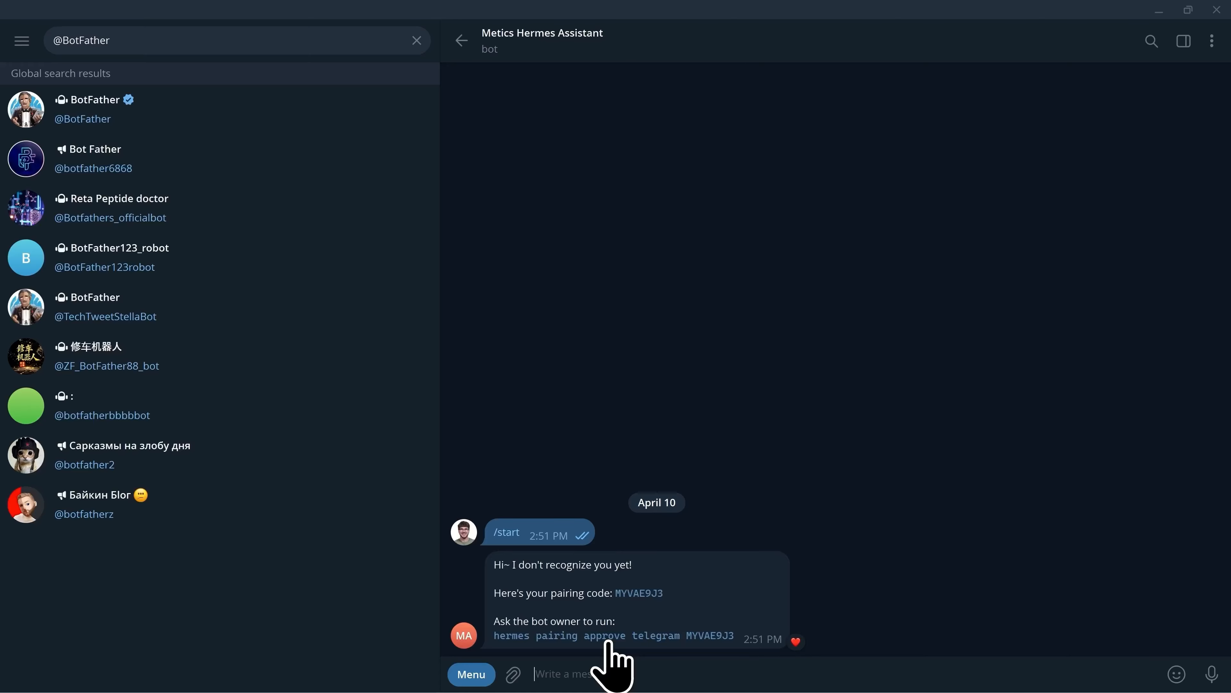
pyautogui.hotkey('alt', 'Tab')
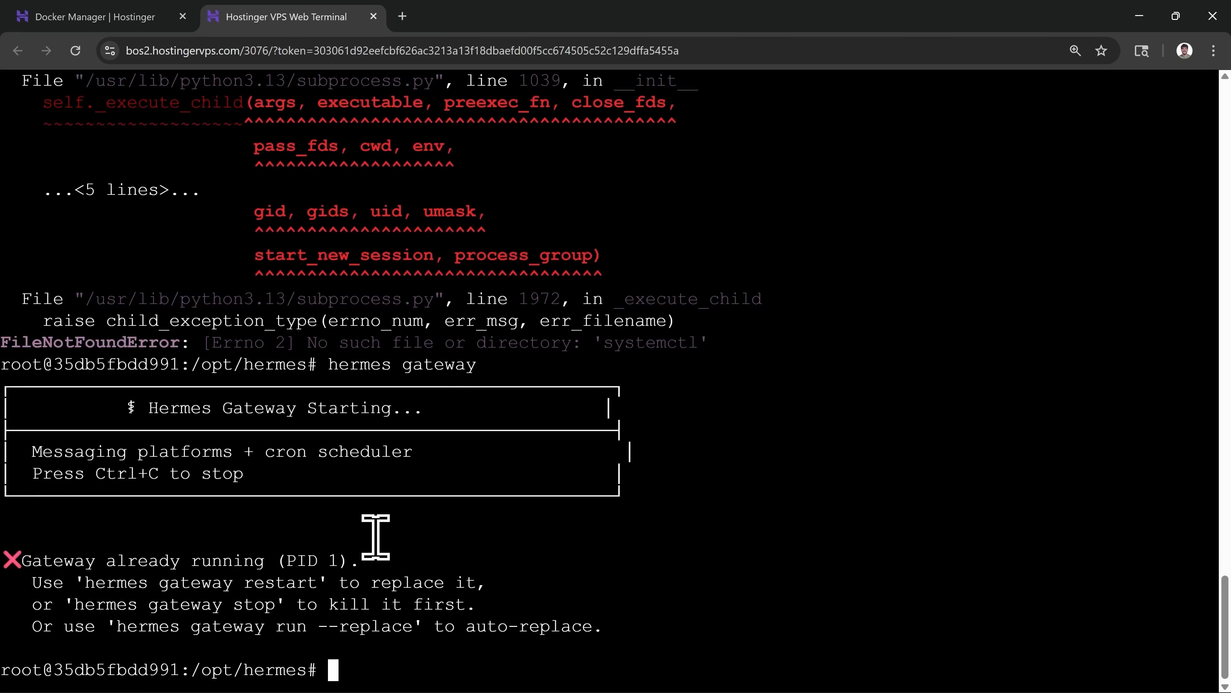
pyautogui.hotkey('ctrl', 'v')
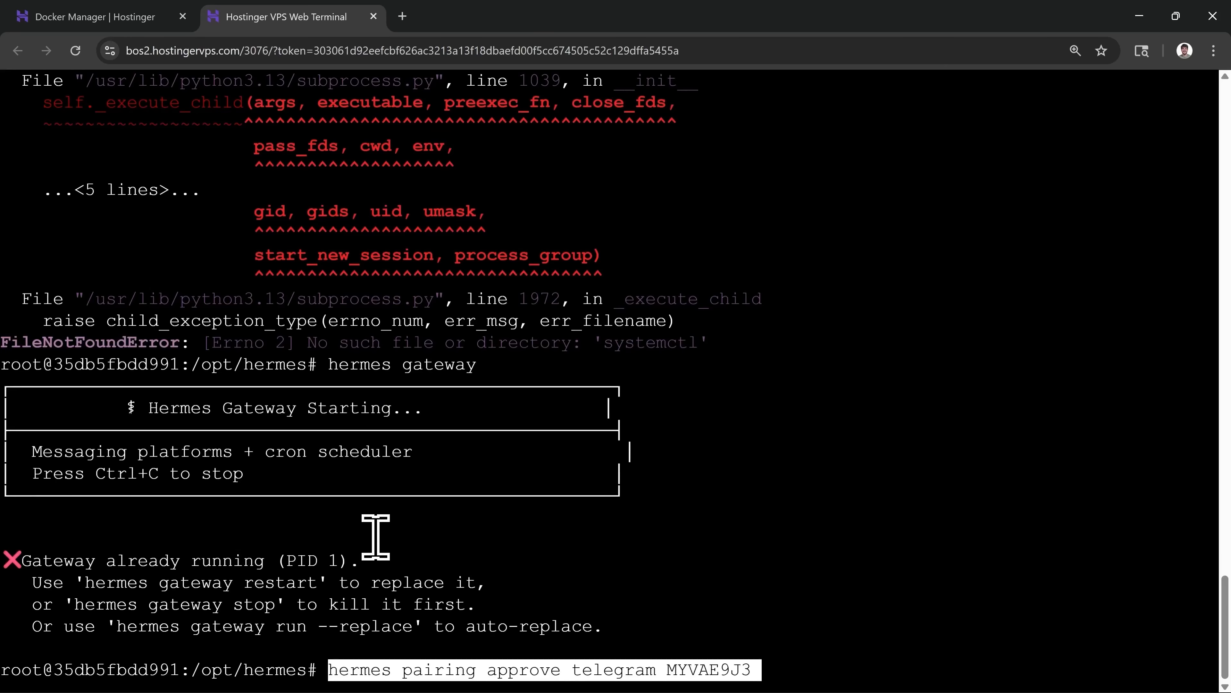
pyautogui.press('Return')
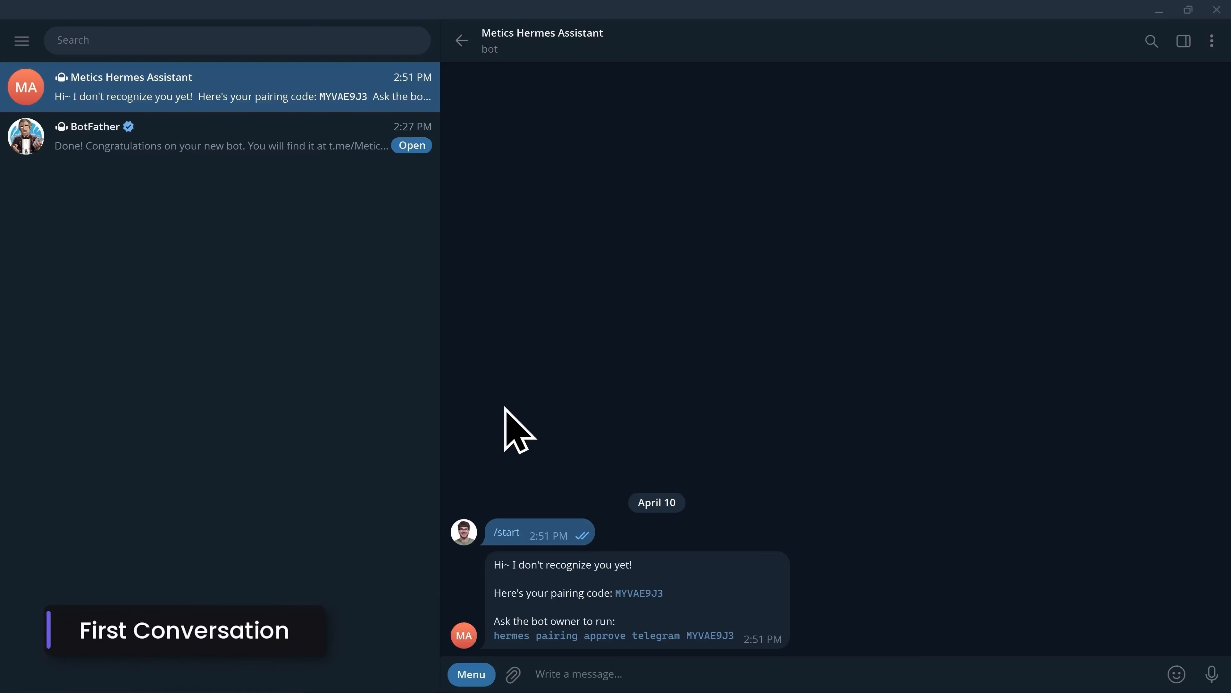
# - Tell the bot in Telegram it runs on a Hostinger VPS inside Docker and ask it to check its environment and list available tools and skills
pyautogui.click(572, 665)
pyautogui.hotkey('ctrl', 'v')
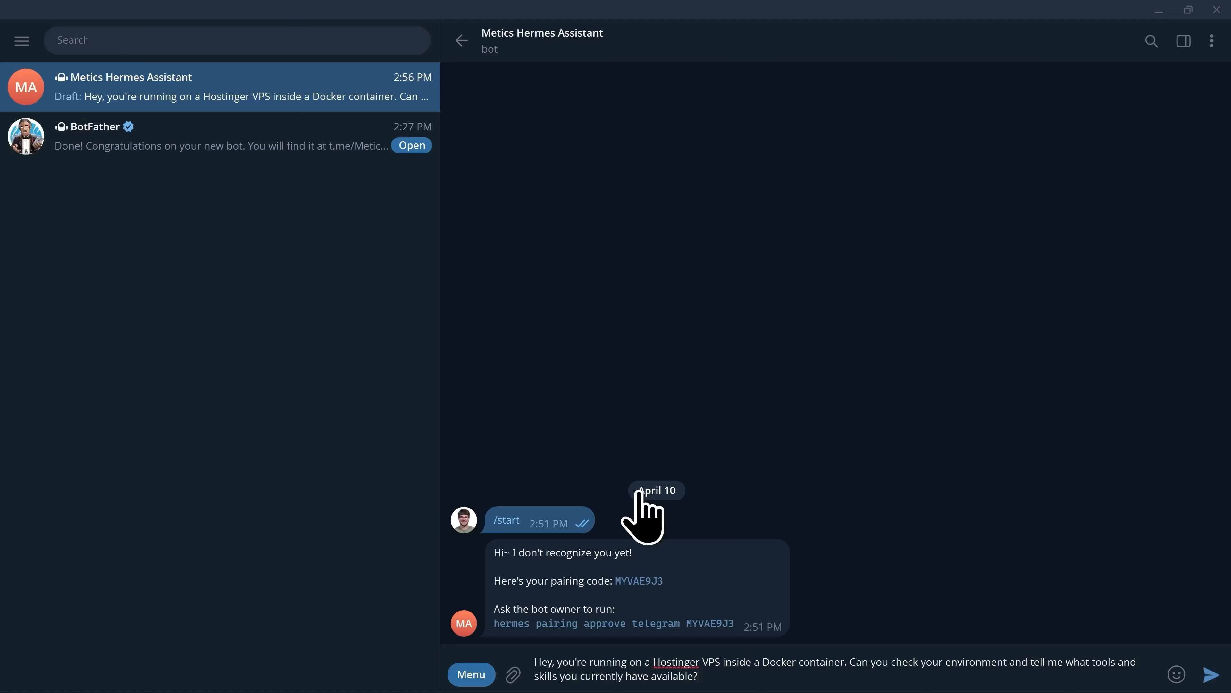
pyautogui.press('Return')
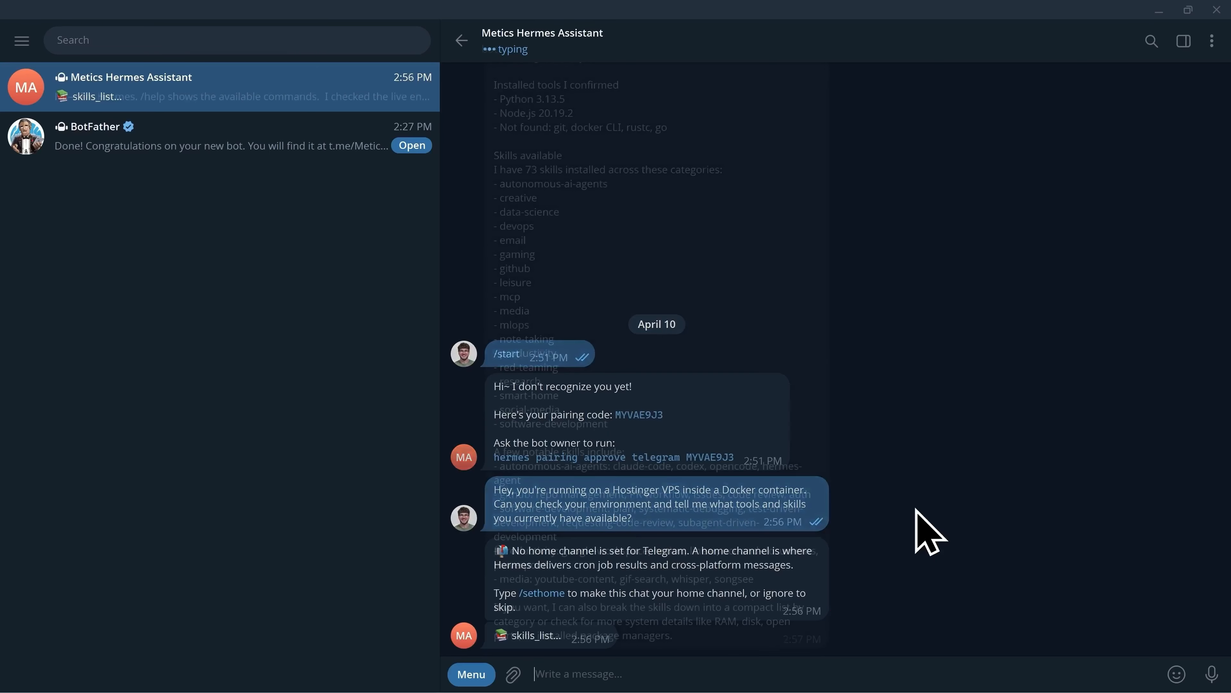
# - Make this Telegram chat the home channel for Hermes with the /sethome command from the bot's message
pyautogui.scroll(3, 688, 434)
pyautogui.scroll(8, 688, 434)
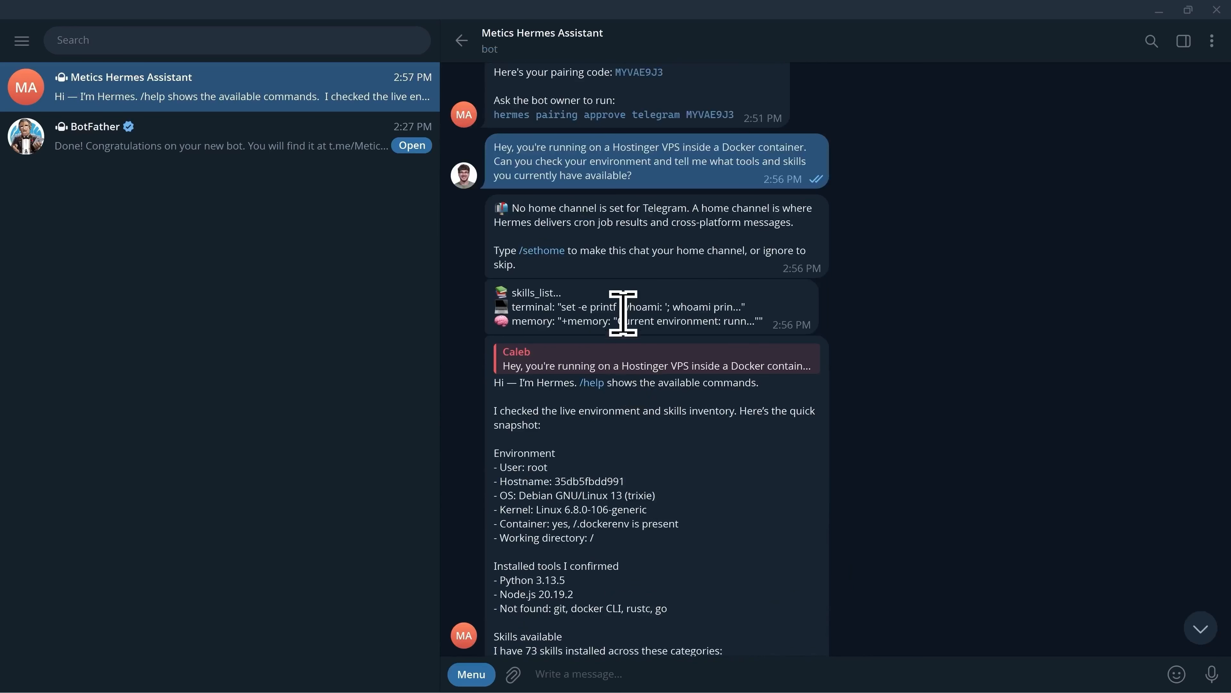
pyautogui.doubleClick(613, 278)
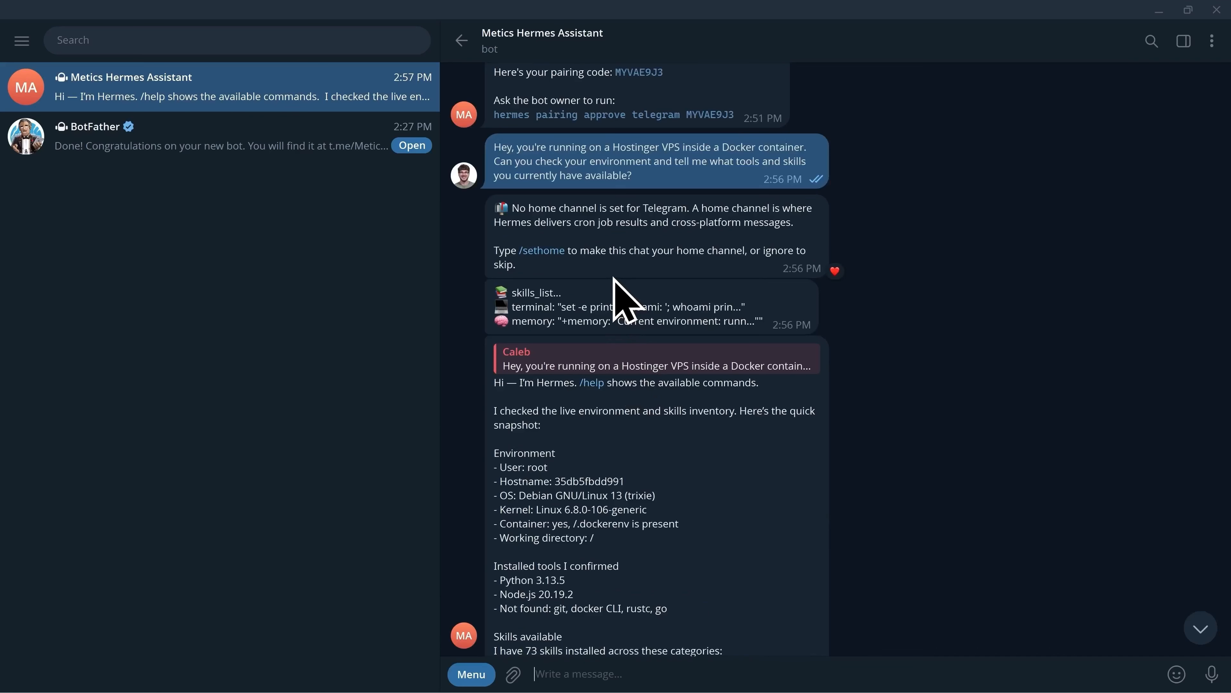
pyautogui.click(545, 259)
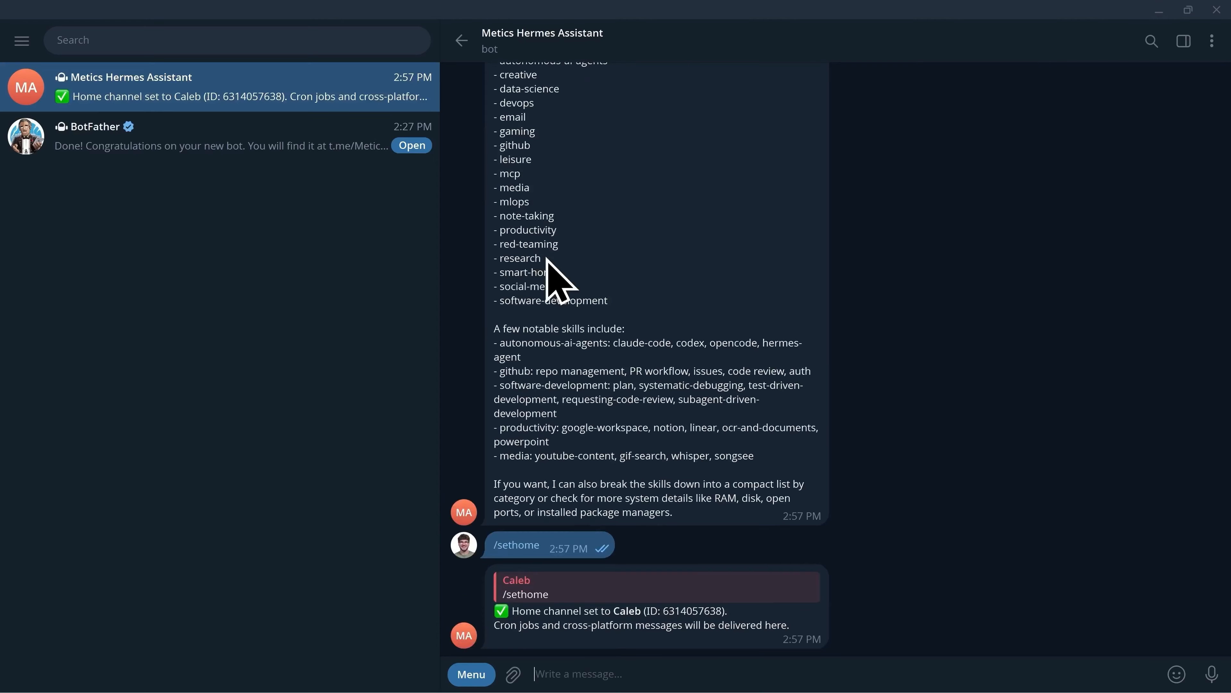
pyautogui.doubleClick(607, 640)
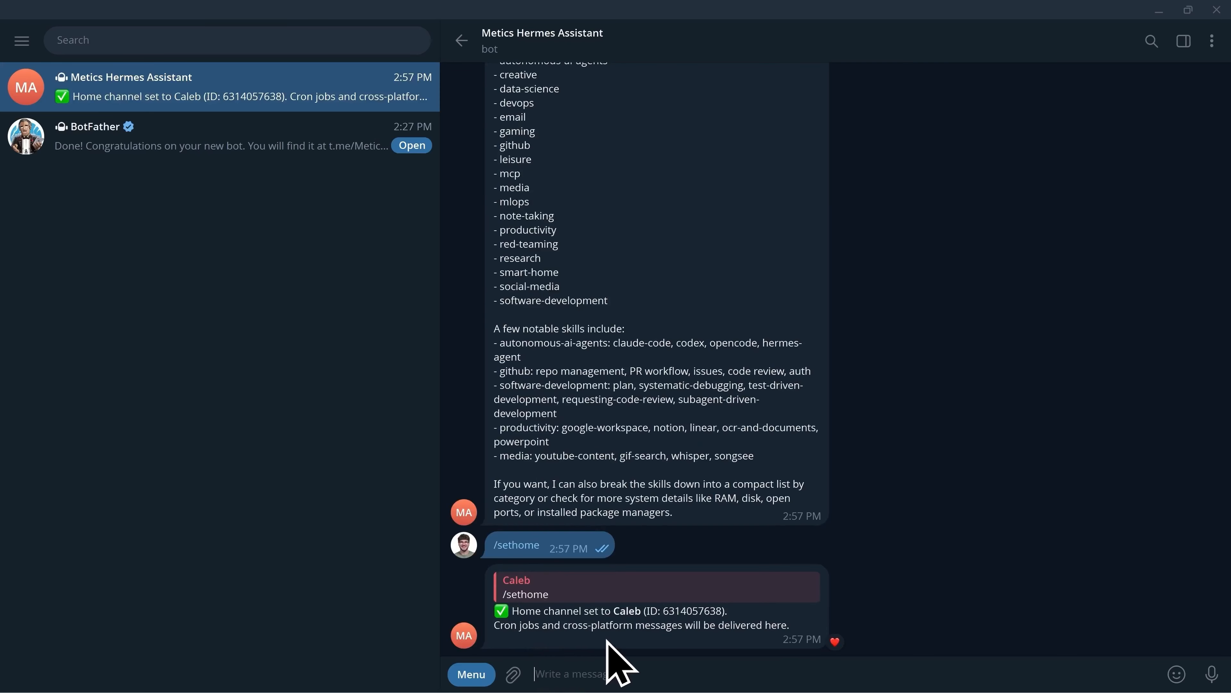
# - Ask the bot to search the web for today's top 3 AI and tech news stories and give a quick summary of each
pyautogui.scroll(6, 635, 514)
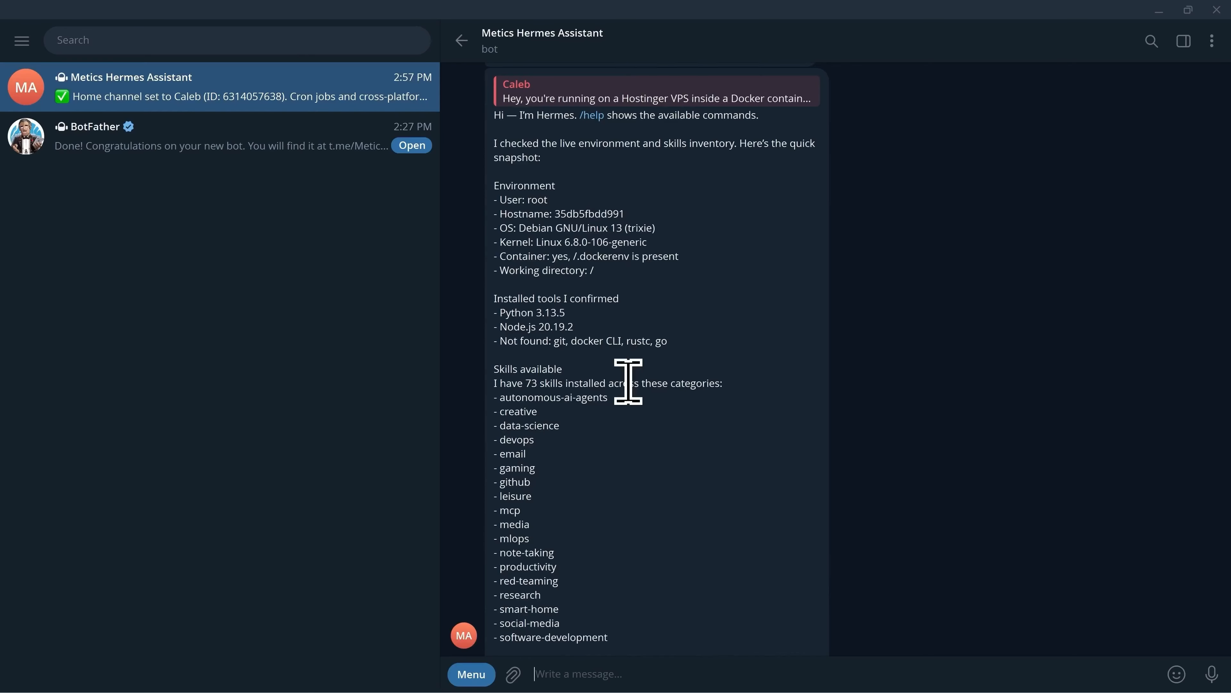
pyautogui.scroll(-1, 579, 443)
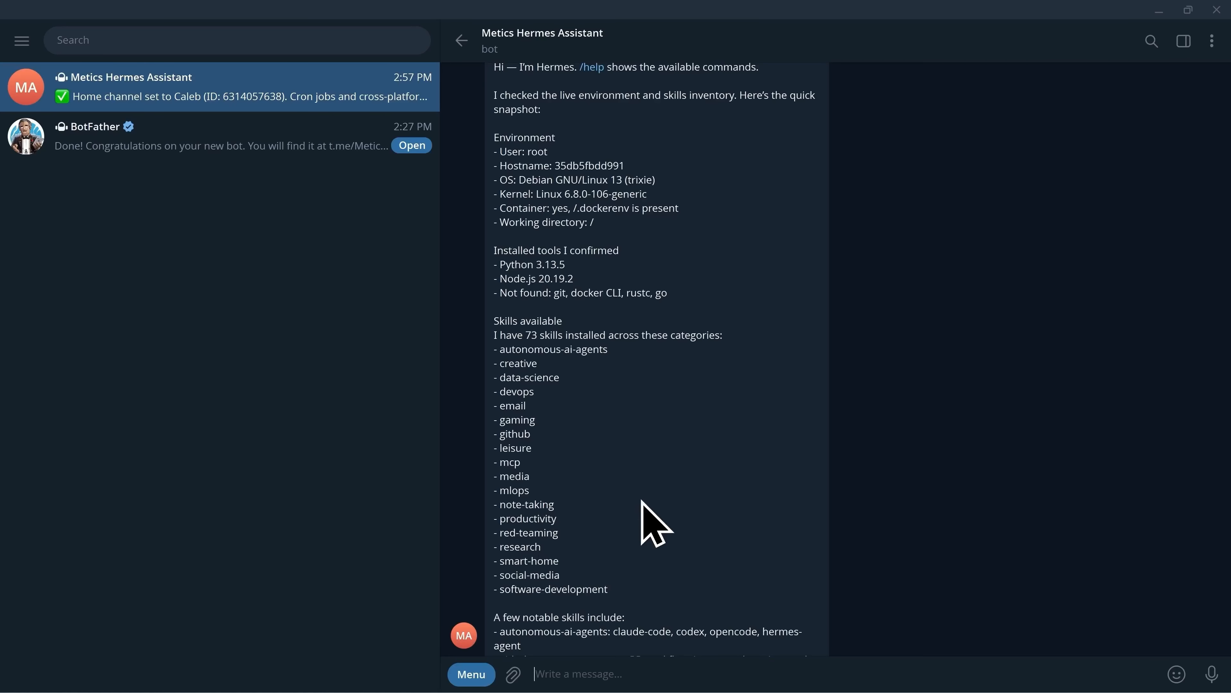
pyautogui.scroll(-1, 631, 465)
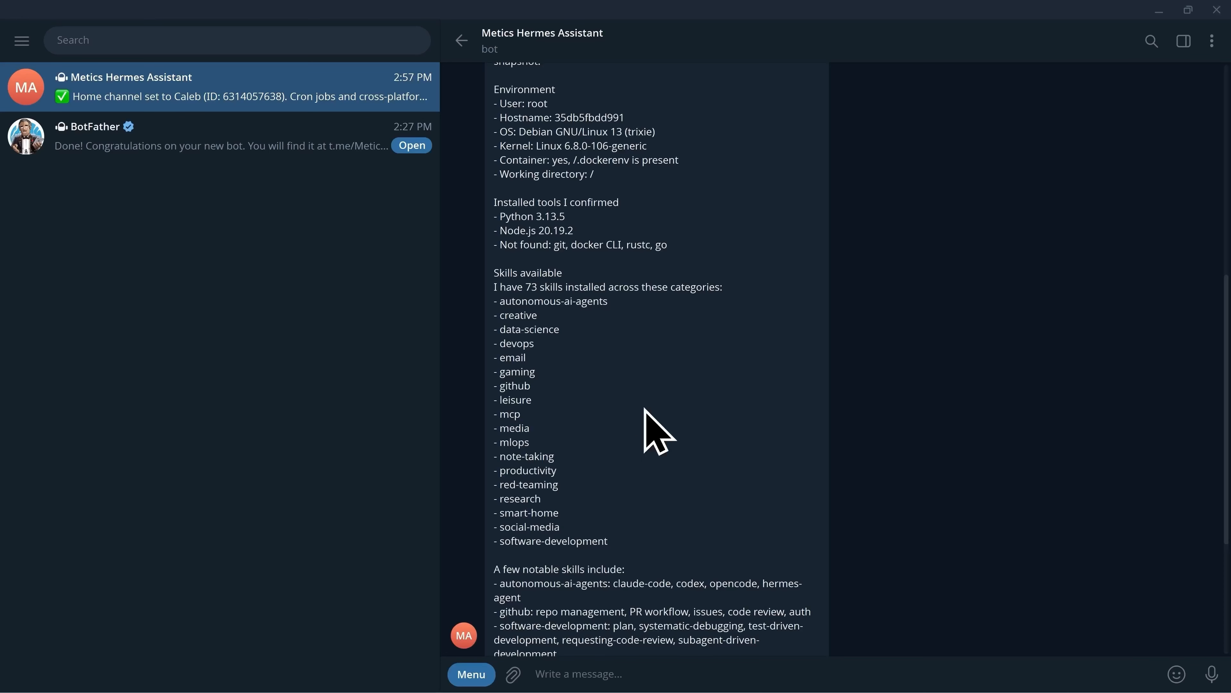
pyautogui.scroll(-5, 654, 431)
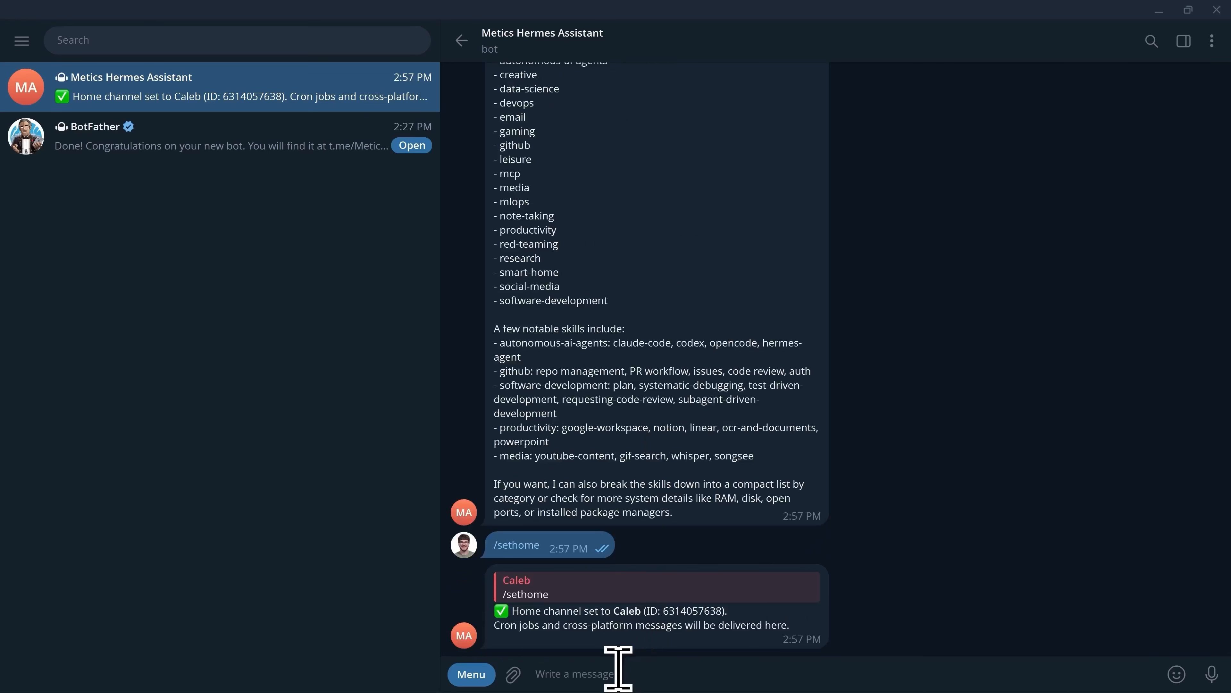
pyautogui.write('Can you search the web for the top 3 AI and tech news stories today and give me a quick summary of each?')
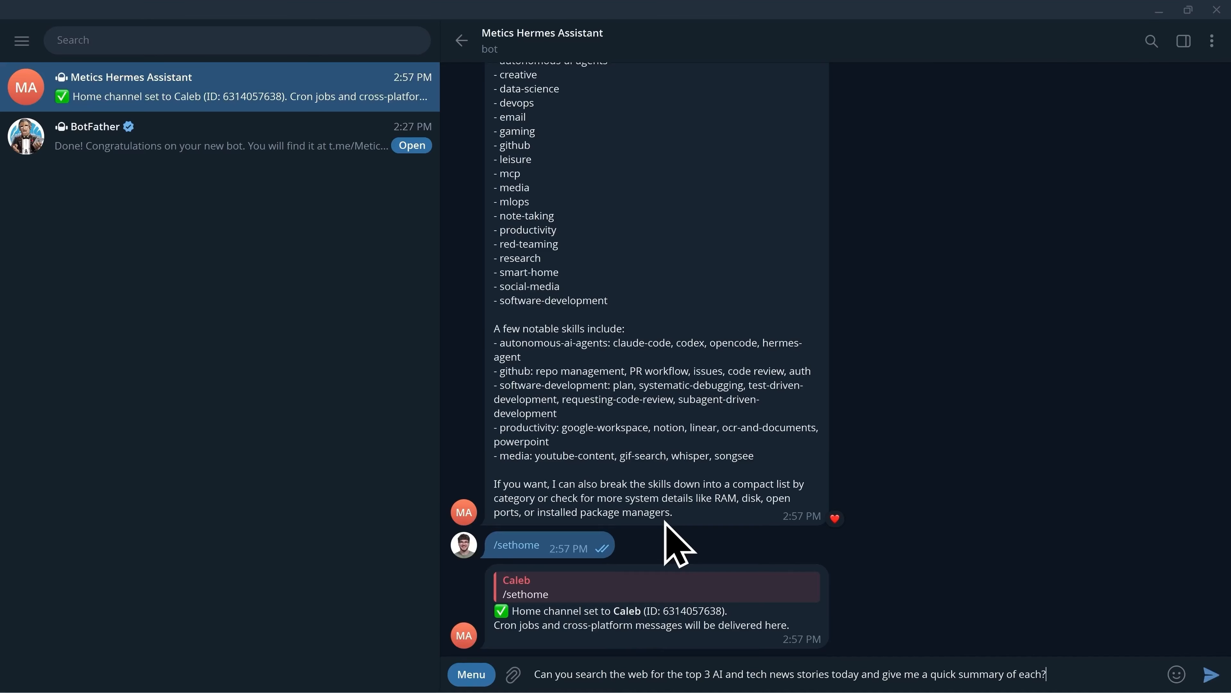
pyautogui.press('Return')
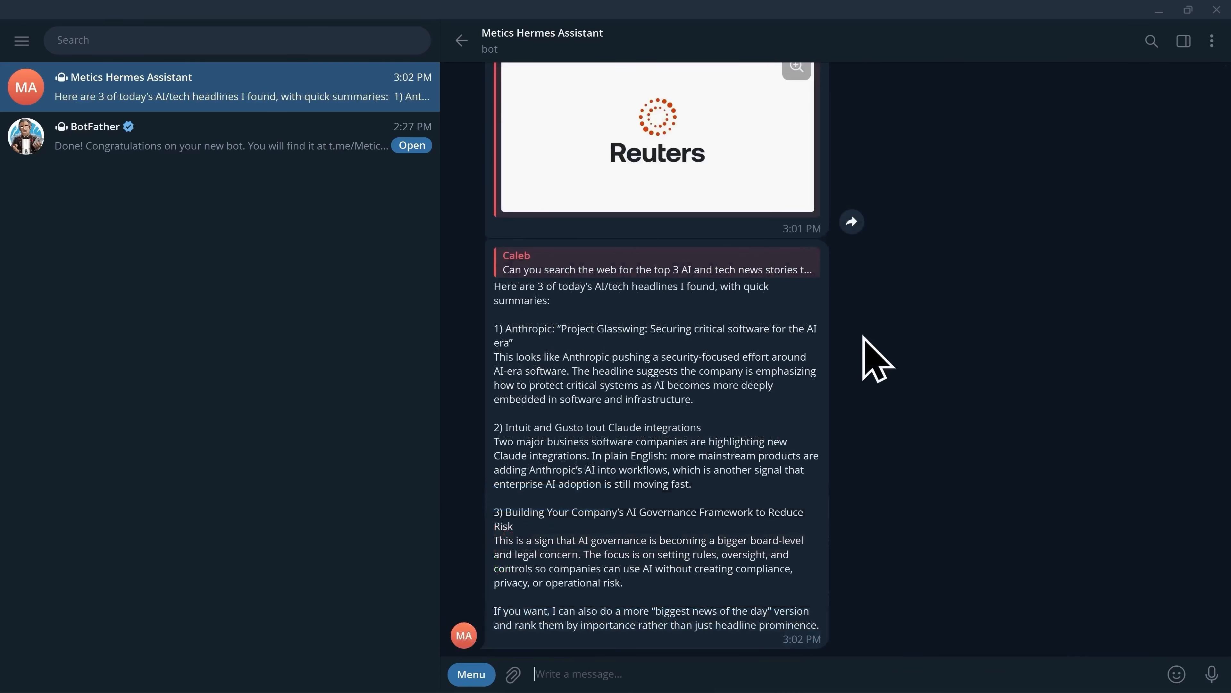
pyautogui.doubleClick(591, 287)
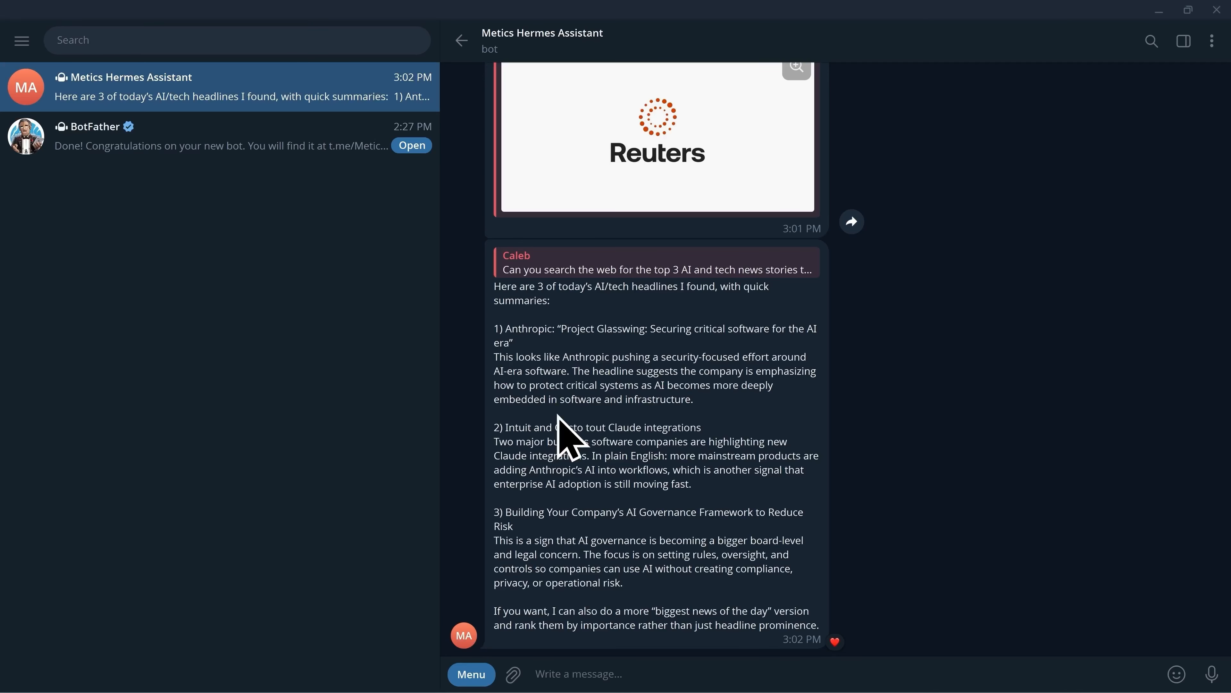
# - Ask the bot to set up a daily job sending a summary of the top 3 AI and tech news stories every morning at 9 AM Central Time
pyautogui.click(564, 672)
pyautogui.write('Can you set up a daily job that sends me a summary of the top 3 AI and tech news stories every morning at 9 AM Central Time?')
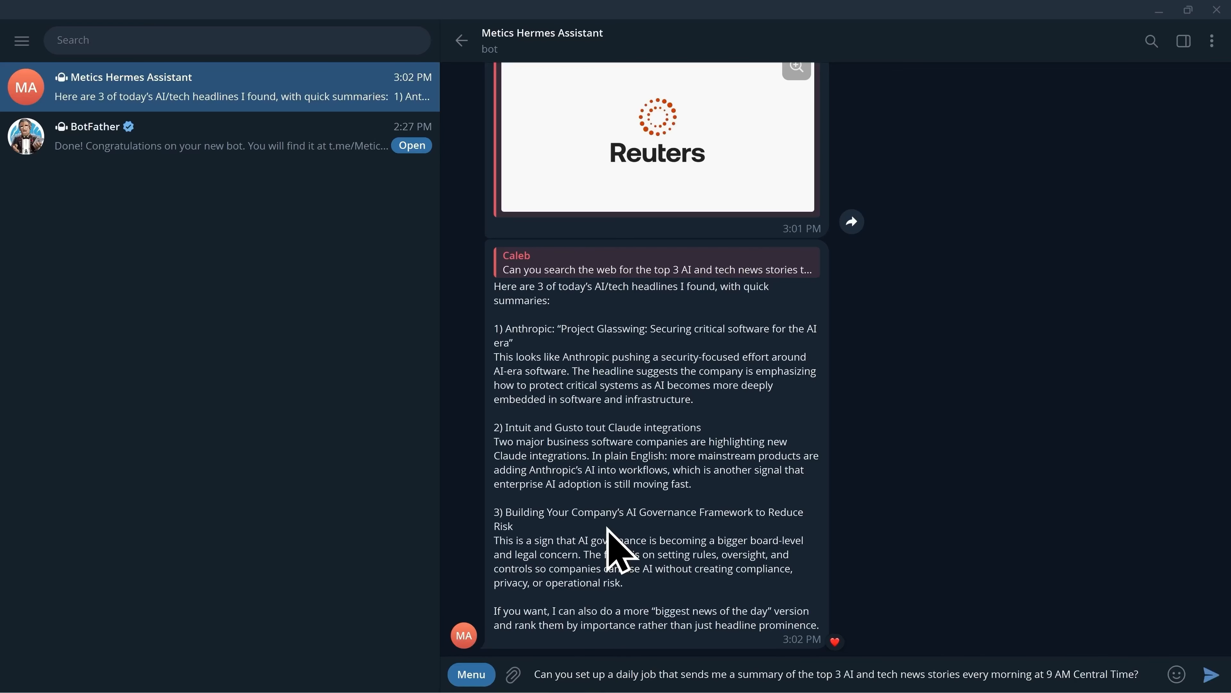
pyautogui.press('Return')
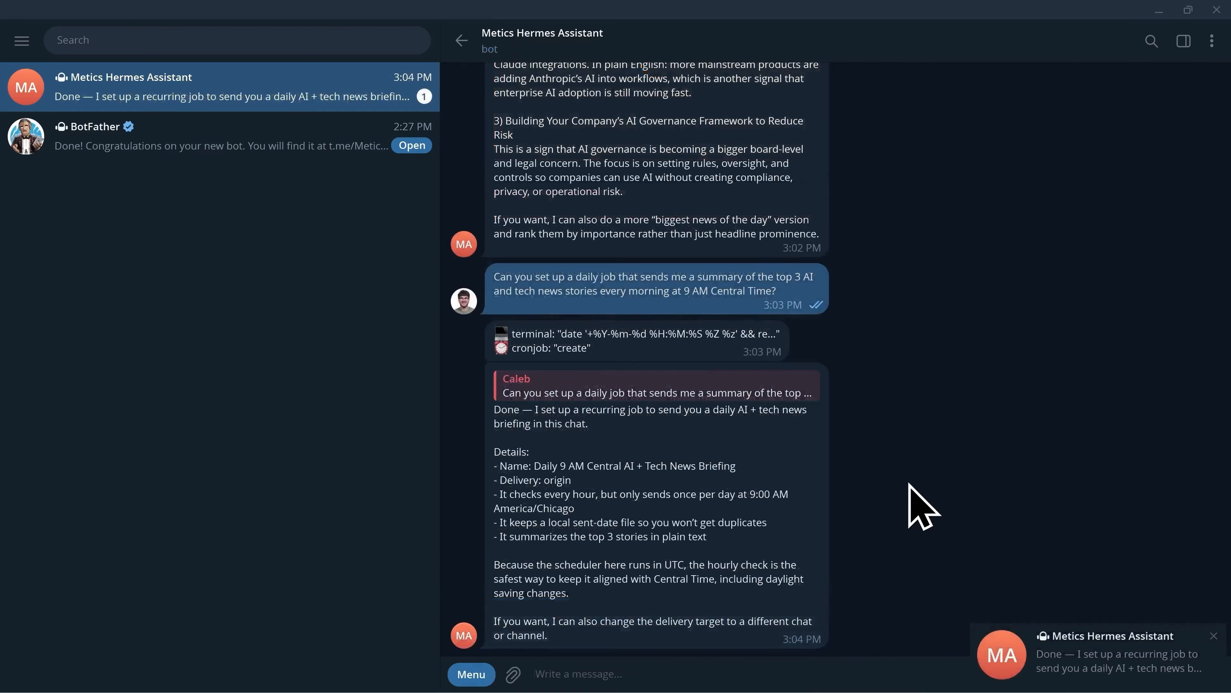
pyautogui.doubleClick(694, 462)
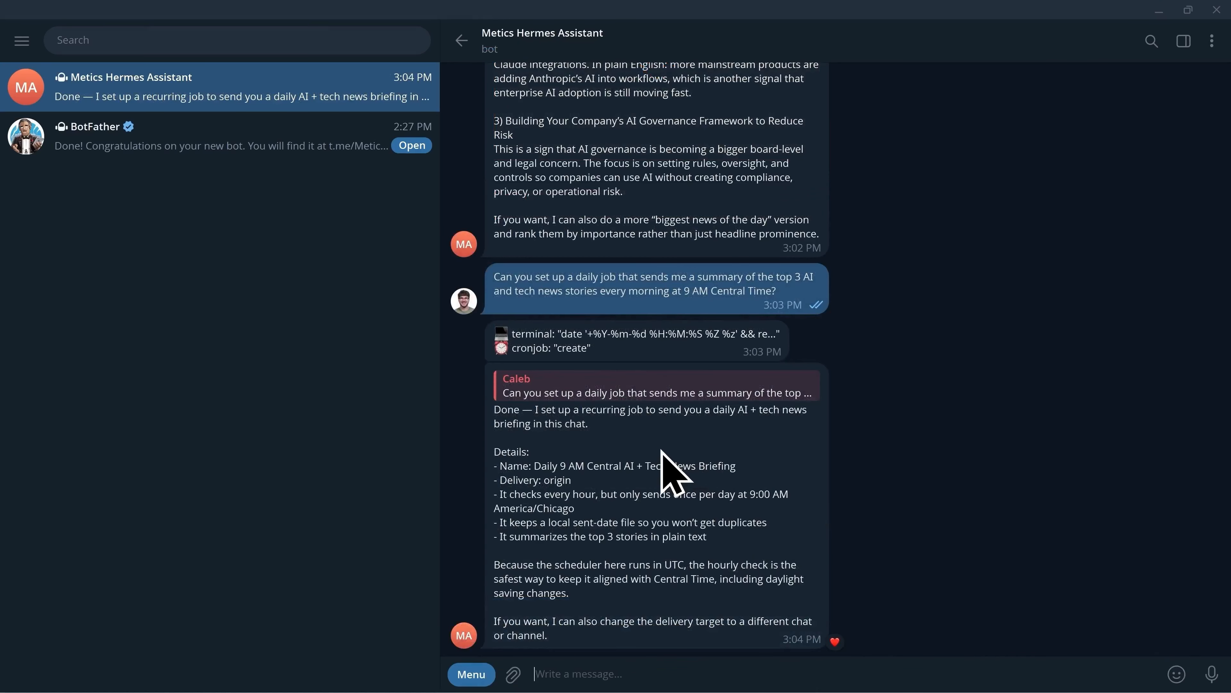